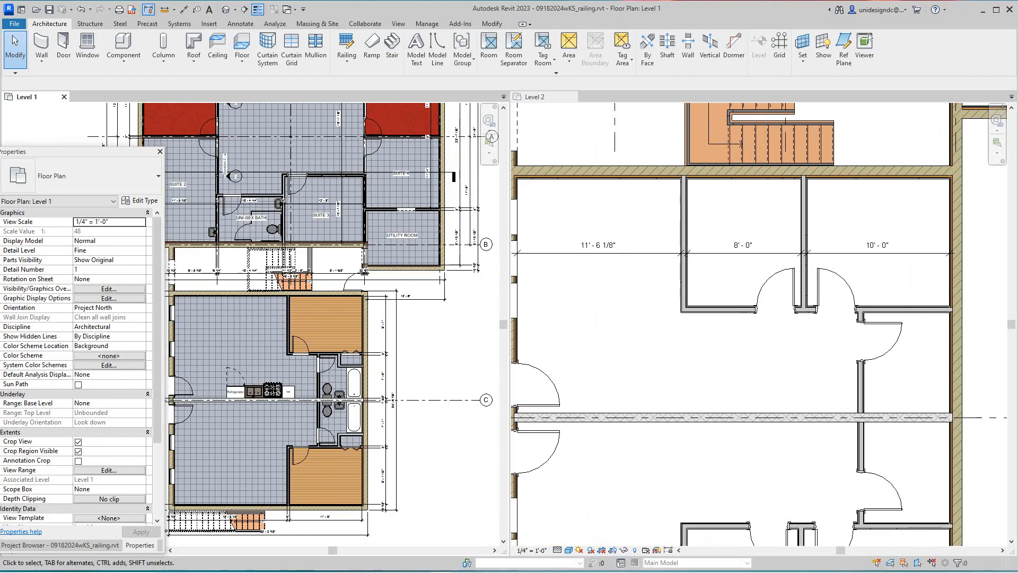
Step: Examine the room layouts and the interior door positions on the Level 1 and Level 2 floor plans
{"action": "scroll", "coordinate": [756, 284], "scroll_direction": "down", "scroll_amount": 4}
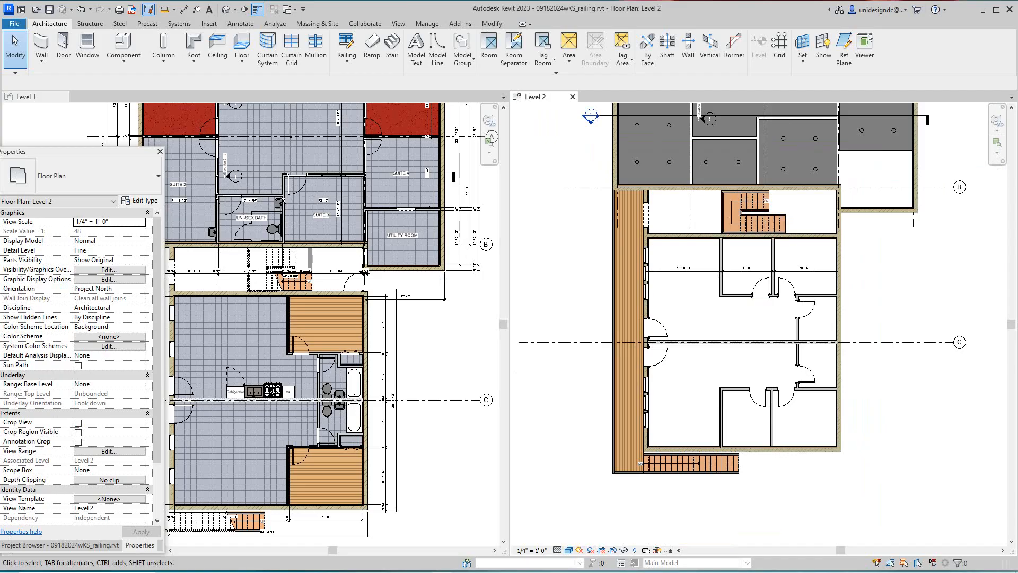
{"action": "scroll", "coordinate": [779, 305], "scroll_direction": "up", "scroll_amount": 8}
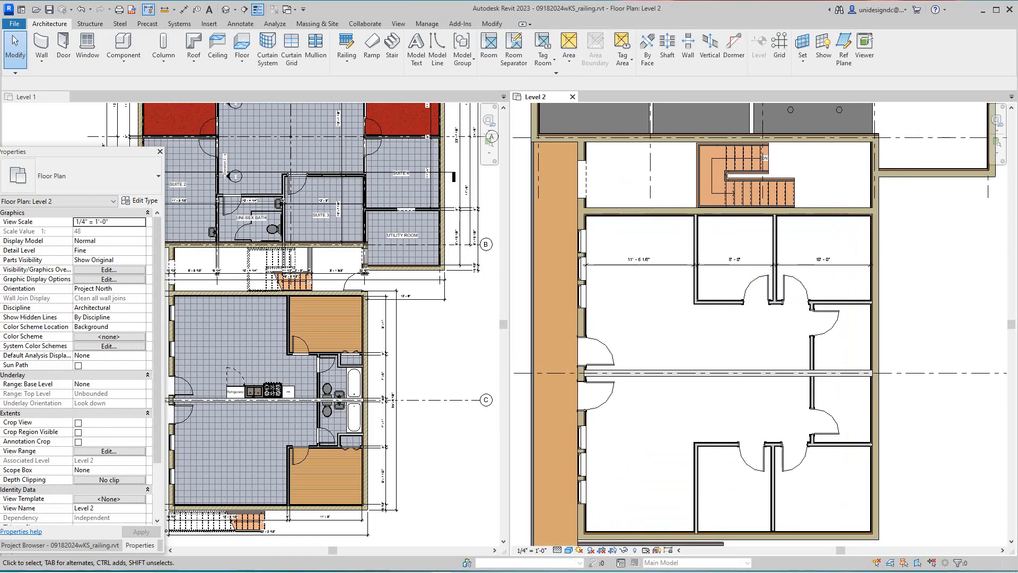
{"action": "scroll", "coordinate": [753, 406], "scroll_direction": "down", "scroll_amount": 4}
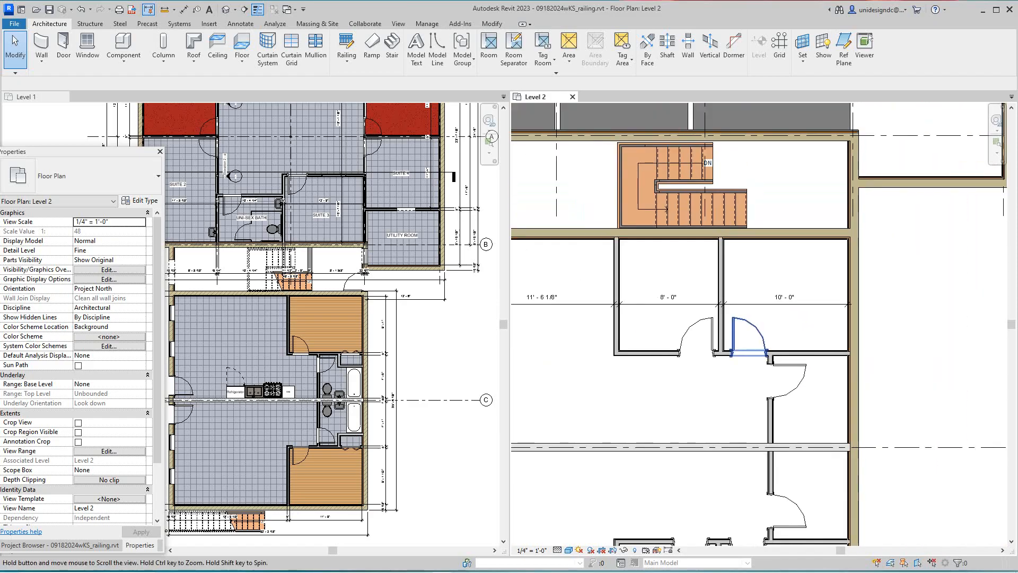
{"action": "scroll", "coordinate": [291, 347], "scroll_direction": "up", "scroll_amount": 5}
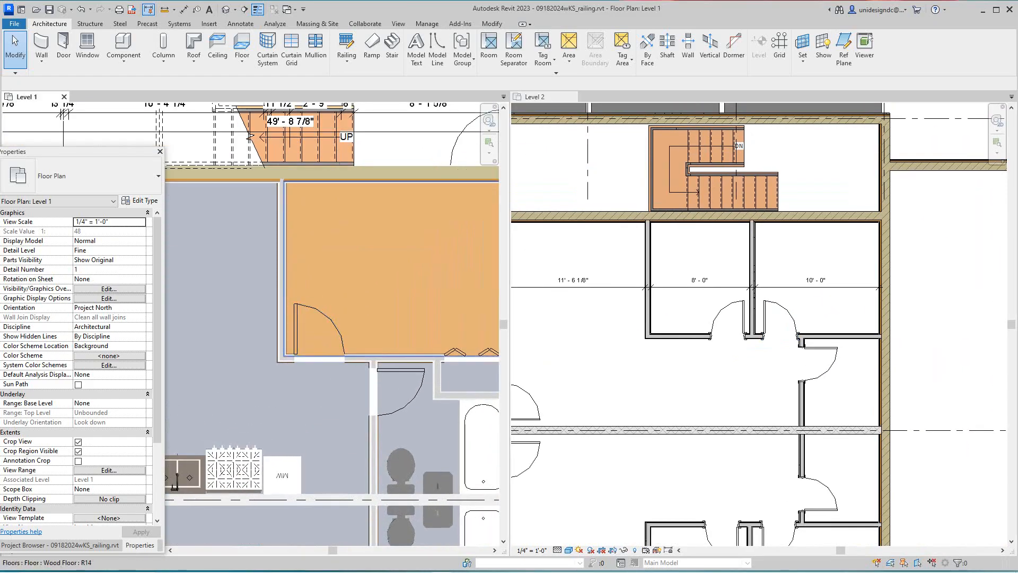
{"action": "scroll", "coordinate": [337, 312], "scroll_direction": "down", "scroll_amount": 3}
{"action": "scroll", "coordinate": [266, 373], "scroll_direction": "down", "scroll_amount": 3}
{"action": "scroll", "coordinate": [297, 329], "scroll_direction": "up", "scroll_amount": 3}
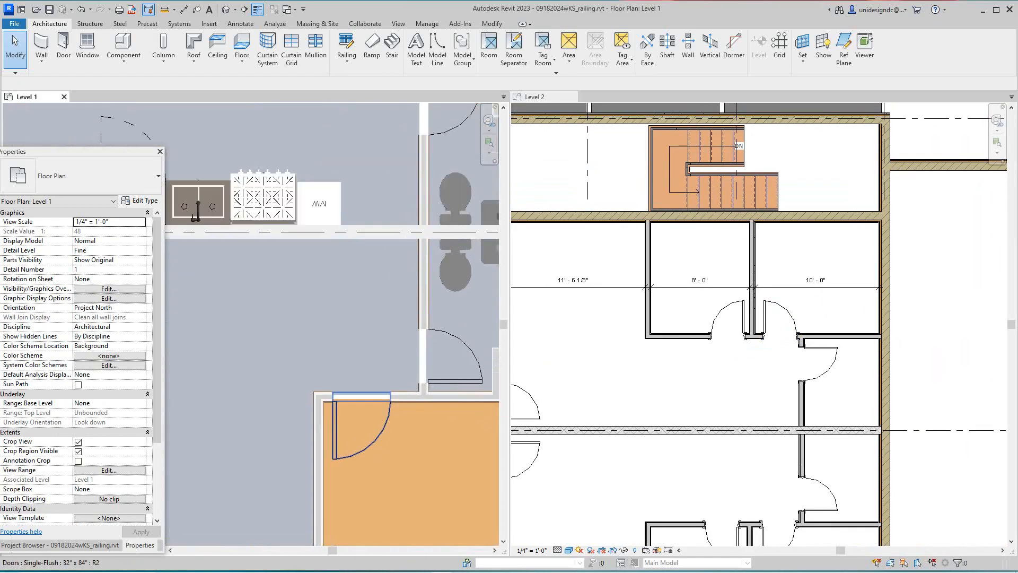
{"action": "scroll", "coordinate": [340, 276], "scroll_direction": "down", "scroll_amount": 2}
{"action": "scroll", "coordinate": [391, 279], "scroll_direction": "up", "scroll_amount": 2}
{"action": "scroll", "coordinate": [396, 278], "scroll_direction": "down", "scroll_amount": 2}
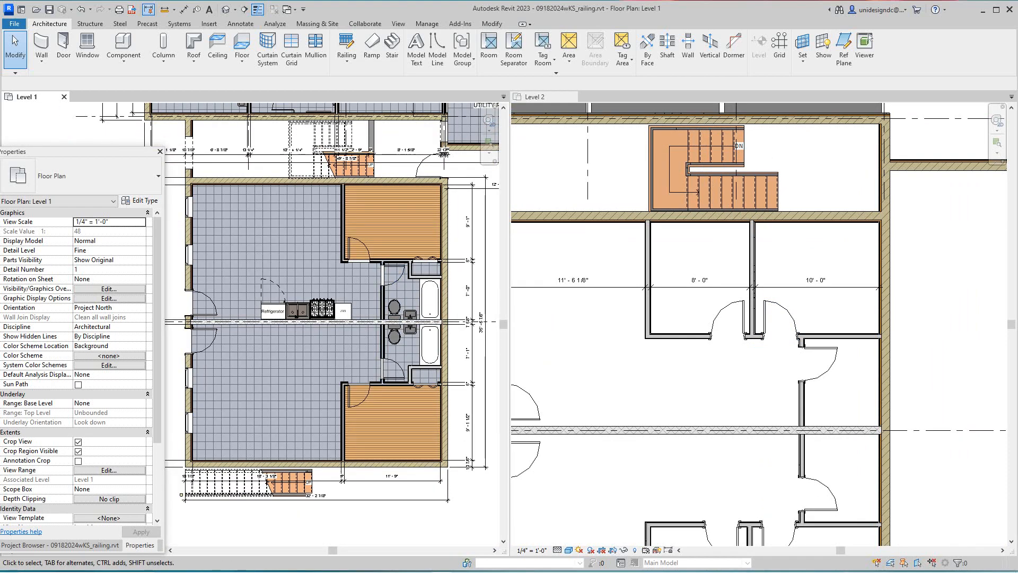
{"action": "scroll", "coordinate": [741, 416], "scroll_direction": "down", "scroll_amount": 3}
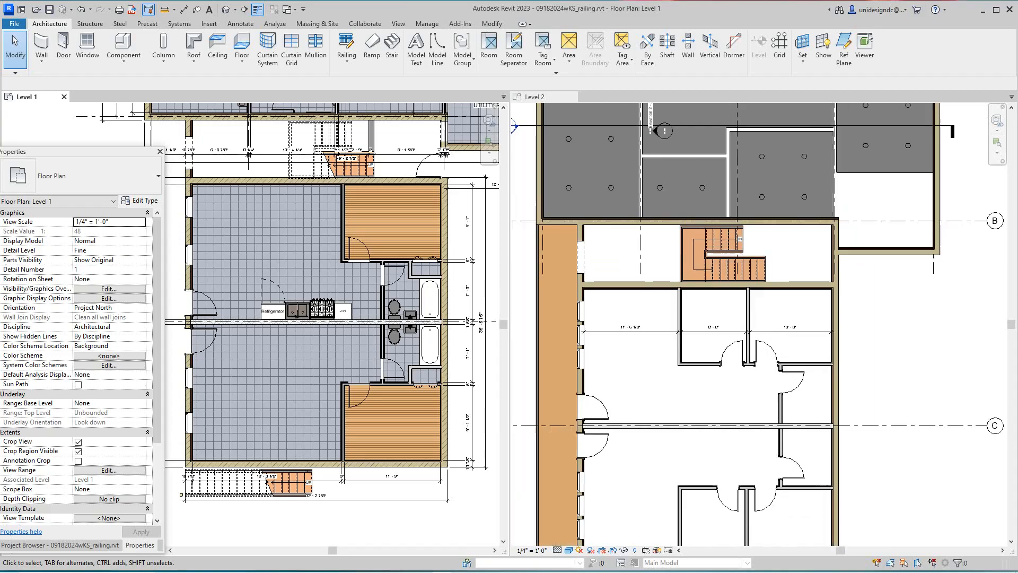
{"action": "scroll", "coordinate": [767, 362], "scroll_direction": "down", "scroll_amount": 1}
{"action": "middle_click_drag", "start_coordinate": [767, 361], "coordinate": [768, 337]}
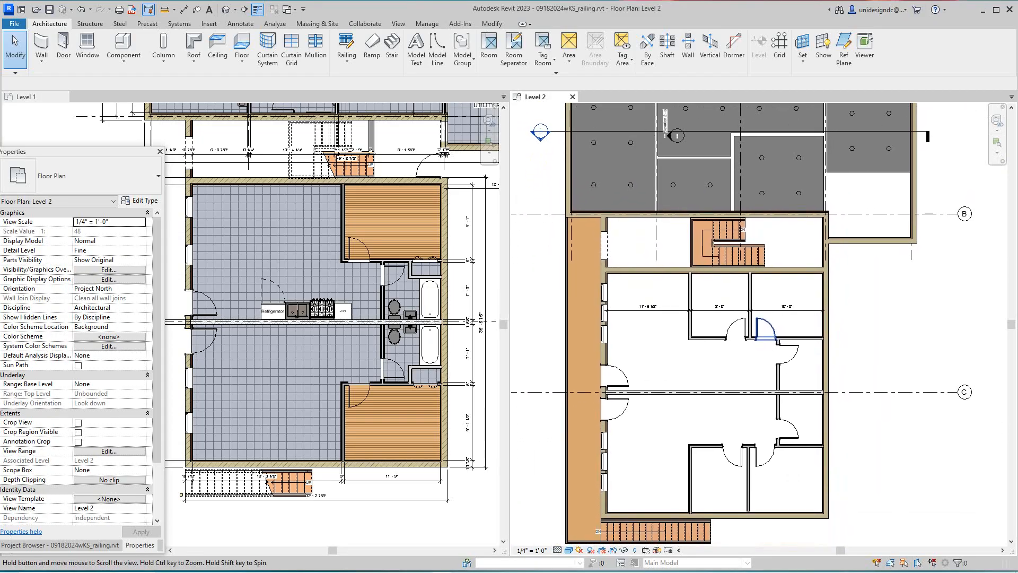
{"action": "scroll", "coordinate": [748, 336], "scroll_direction": "up", "scroll_amount": 4}
{"action": "scroll", "coordinate": [735, 345], "scroll_direction": "up", "scroll_amount": 2}
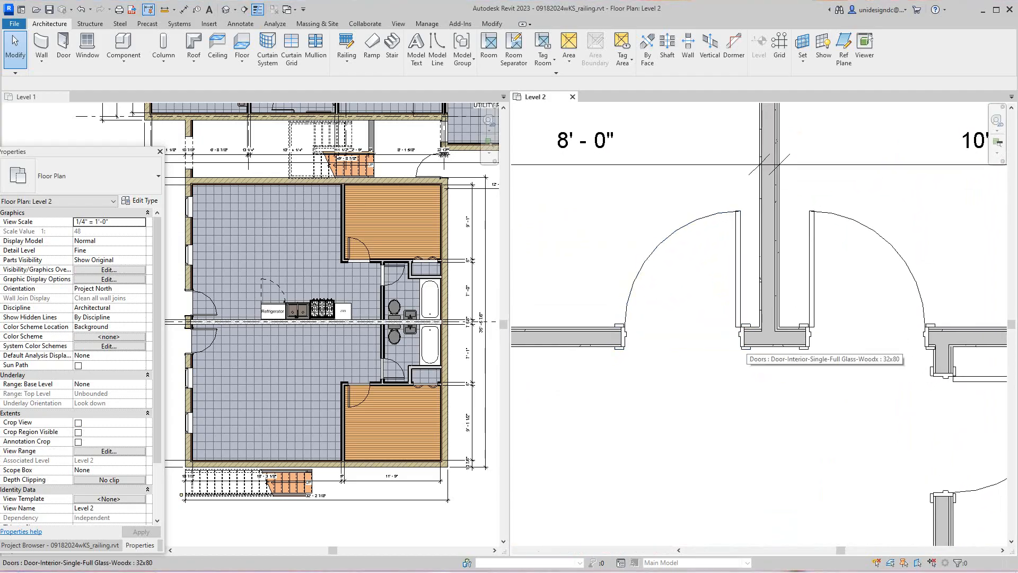
{"action": "scroll", "coordinate": [777, 312], "scroll_direction": "down", "scroll_amount": 3}
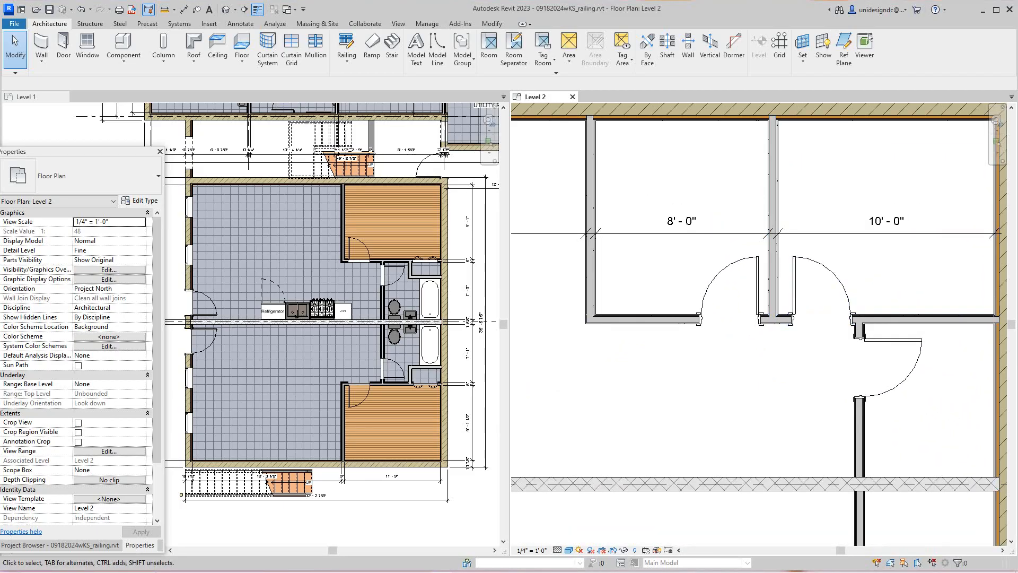
{"action": "scroll", "coordinate": [764, 300], "scroll_direction": "up", "scroll_amount": 2}
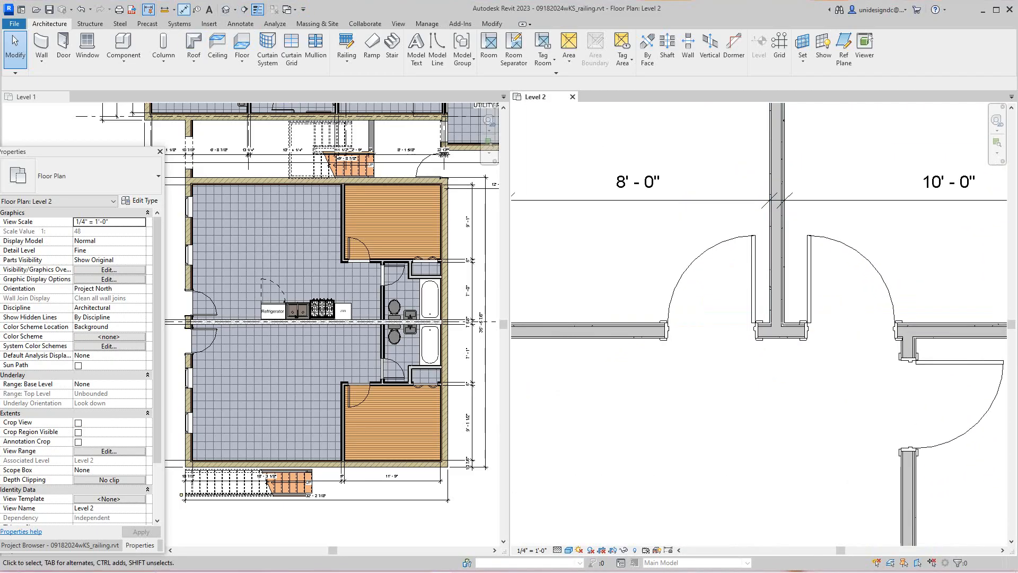
Step: Place an aligned dimension from the upper unit's partition centerline to the near edge of the 8'-0" room's door opening
{"action": "key", "text": "d"}
{"action": "key", "text": "i"}
{"action": "scroll", "coordinate": [801, 370], "scroll_direction": "up", "scroll_amount": 2}
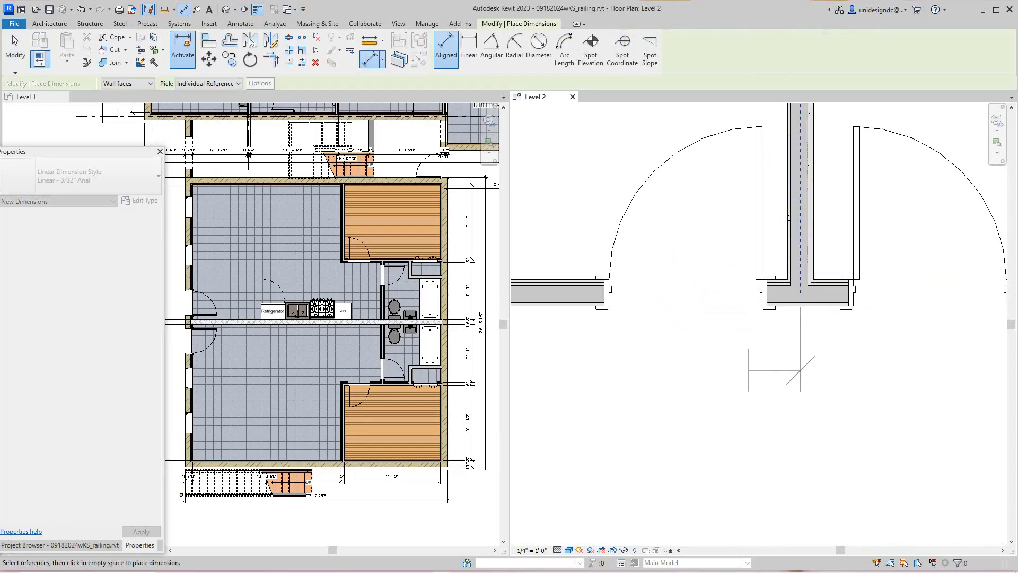
{"action": "scroll", "coordinate": [765, 320], "scroll_direction": "up", "scroll_amount": 1}
{"action": "left_click", "coordinate": [766, 313]}
{"action": "scroll", "coordinate": [744, 415], "scroll_direction": "down", "scroll_amount": 1}
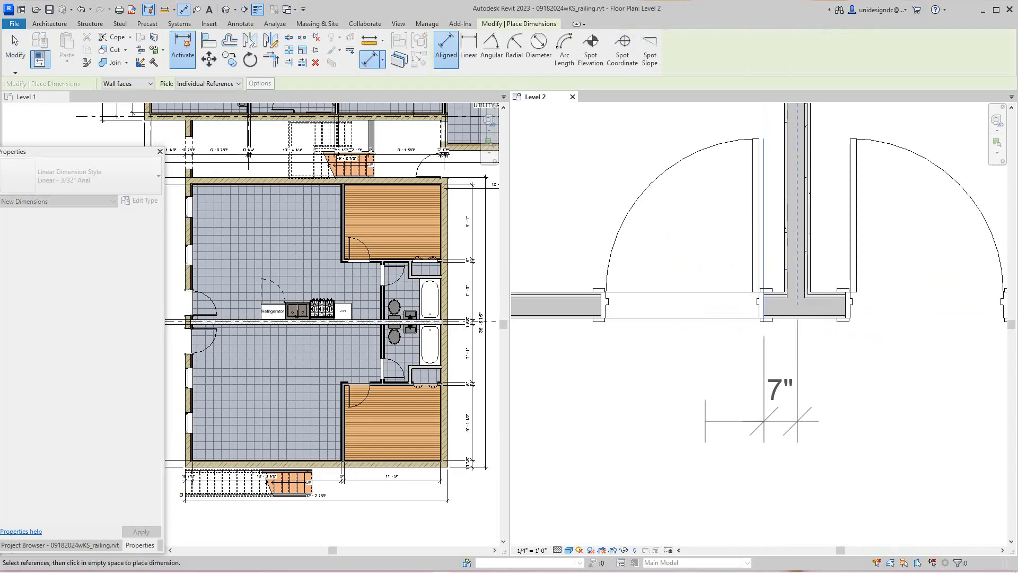
{"action": "left_click", "coordinate": [705, 422]}
Step: Dimension the 10'-0" room's door opening from the same partition centerline, in line with the neighboring door dimension
{"action": "scroll", "coordinate": [774, 374], "scroll_direction": "down", "scroll_amount": 2}
{"action": "middle_click_drag", "start_coordinate": [774, 374], "coordinate": [678, 322]}
{"action": "scroll", "coordinate": [688, 323], "scroll_direction": "up", "scroll_amount": 2}
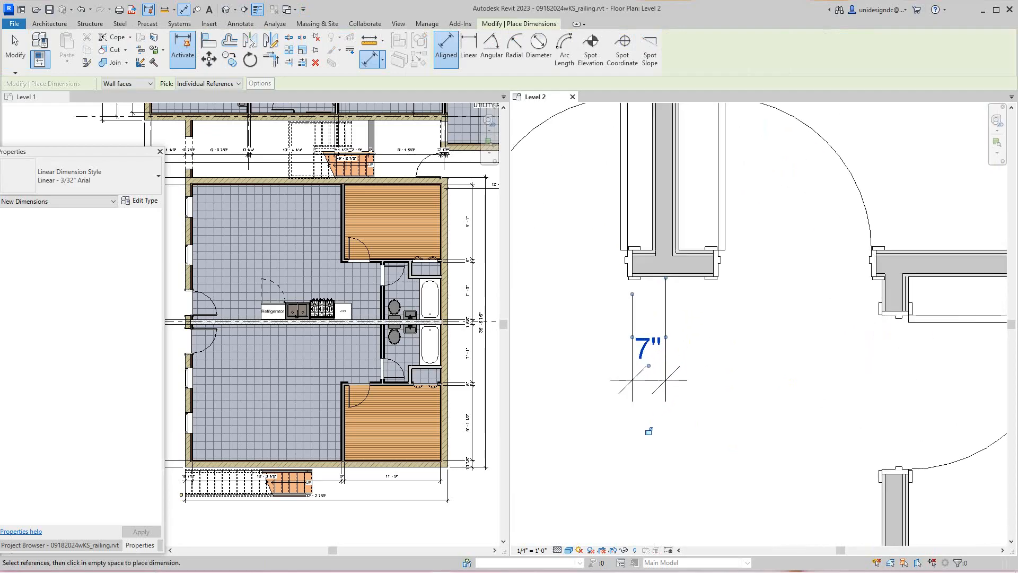
{"action": "scroll", "coordinate": [728, 297], "scroll_direction": "up", "scroll_amount": 2}
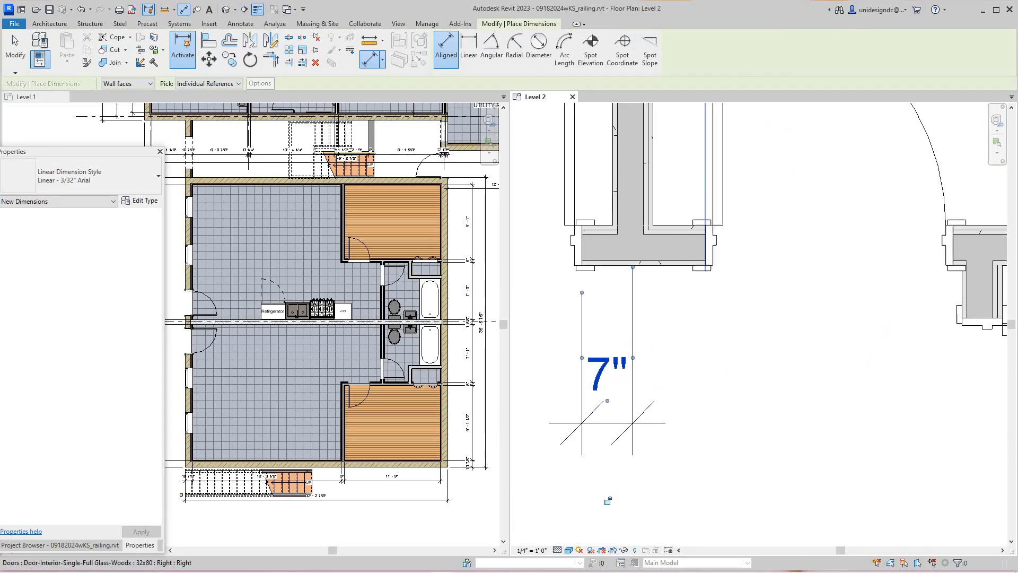
{"action": "left_click", "coordinate": [706, 267]}
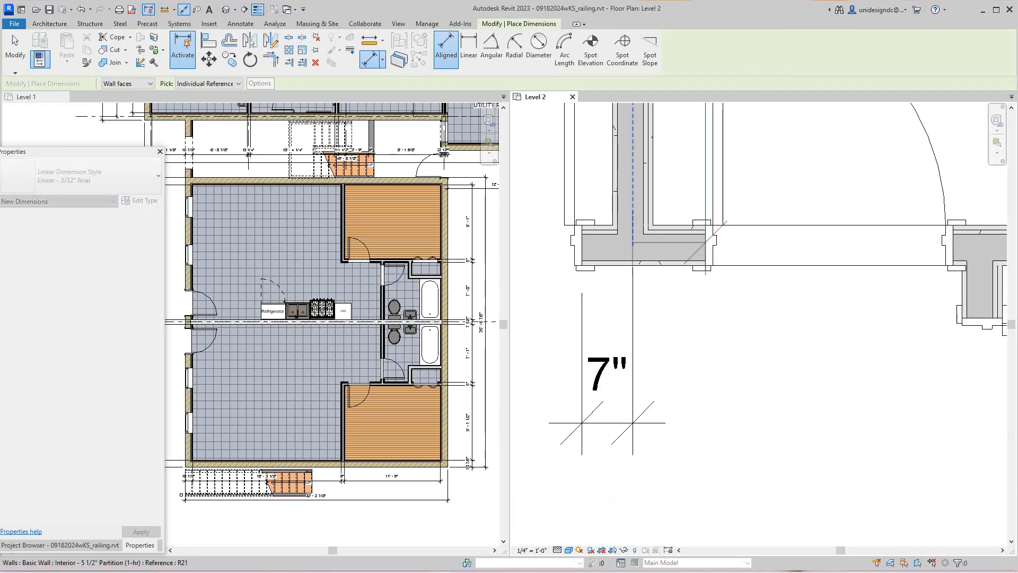
{"action": "left_click", "coordinate": [634, 224]}
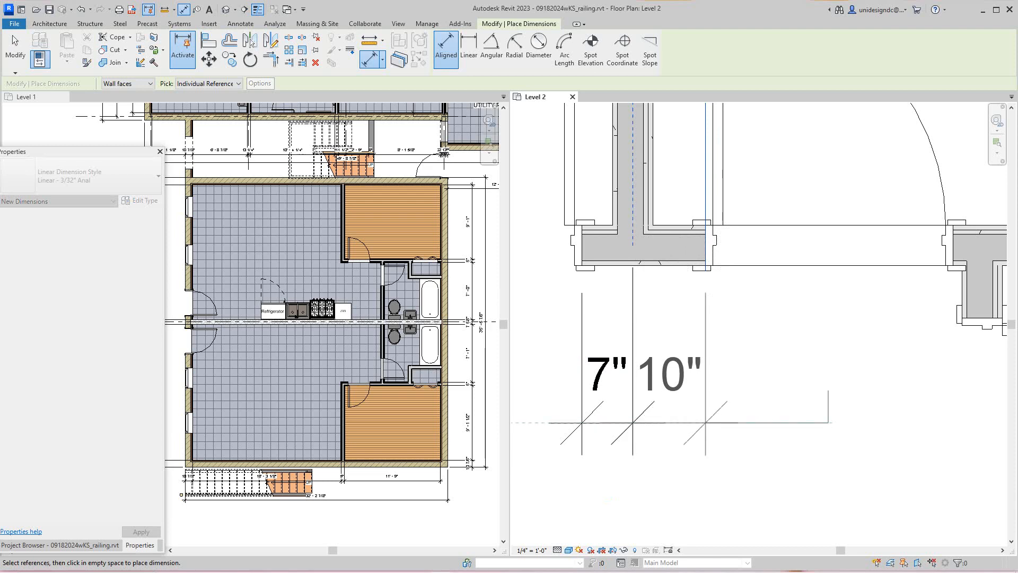
{"action": "left_click", "coordinate": [665, 496]}
Step: Dimension the upper unit's side-room door opening from the centerline of the horizontal partition just above it
{"action": "scroll", "coordinate": [896, 340], "scroll_direction": "down", "scroll_amount": 5}
{"action": "middle_click_drag", "start_coordinate": [897, 339], "coordinate": [695, 165]}
{"action": "scroll", "coordinate": [728, 148], "scroll_direction": "up", "scroll_amount": 5}
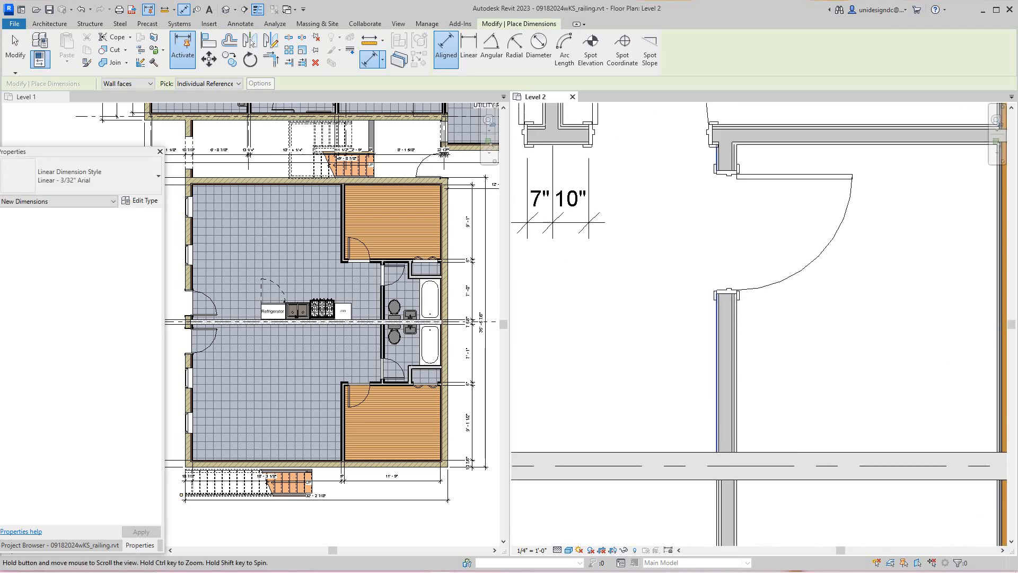
{"action": "scroll", "coordinate": [735, 266], "scroll_direction": "up", "scroll_amount": 3}
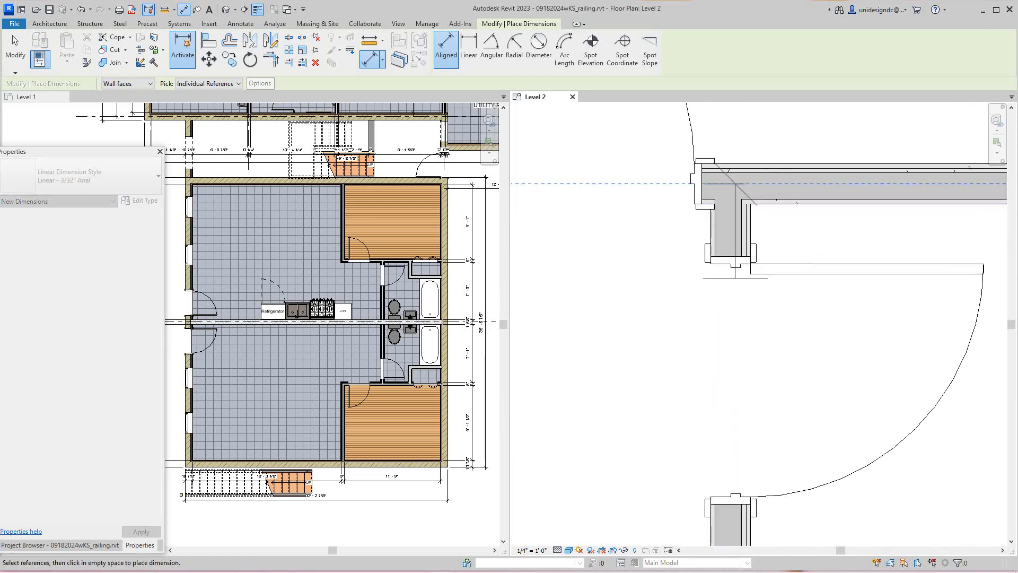
{"action": "left_click", "coordinate": [737, 252]}
{"action": "scroll", "coordinate": [642, 342], "scroll_direction": "down", "scroll_amount": 2}
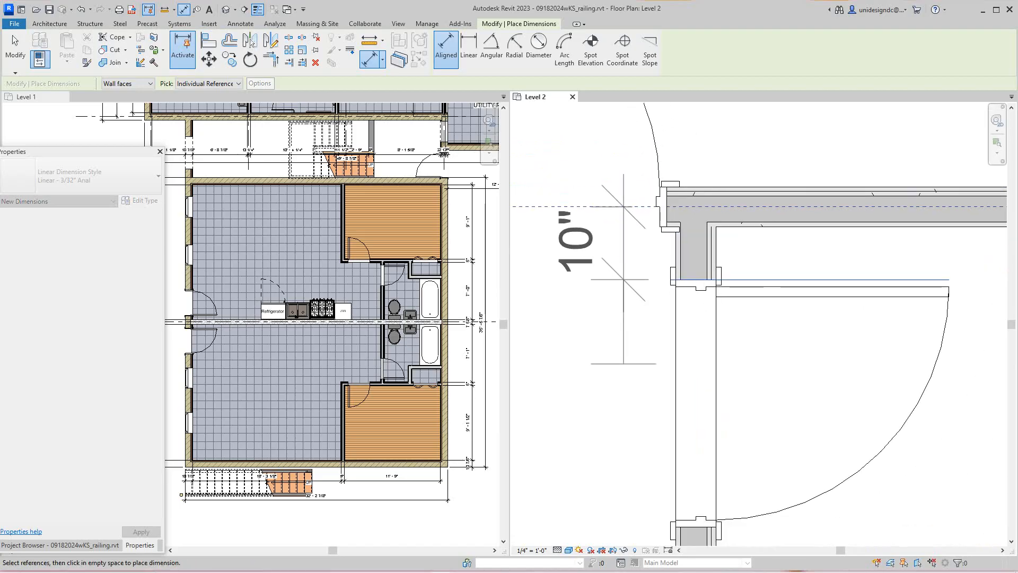
{"action": "left_click", "coordinate": [623, 364]}
Step: Dimension the lower unit's side-room door opening from the centerline of the horizontal partition just below it
{"action": "scroll", "coordinate": [624, 364], "scroll_direction": "down", "scroll_amount": 3}
{"action": "middle_click_drag", "start_coordinate": [623, 364], "coordinate": [686, 213]}
{"action": "scroll", "coordinate": [732, 258], "scroll_direction": "down", "scroll_amount": 3}
{"action": "middle_click_drag", "start_coordinate": [735, 406], "coordinate": [735, 256]}
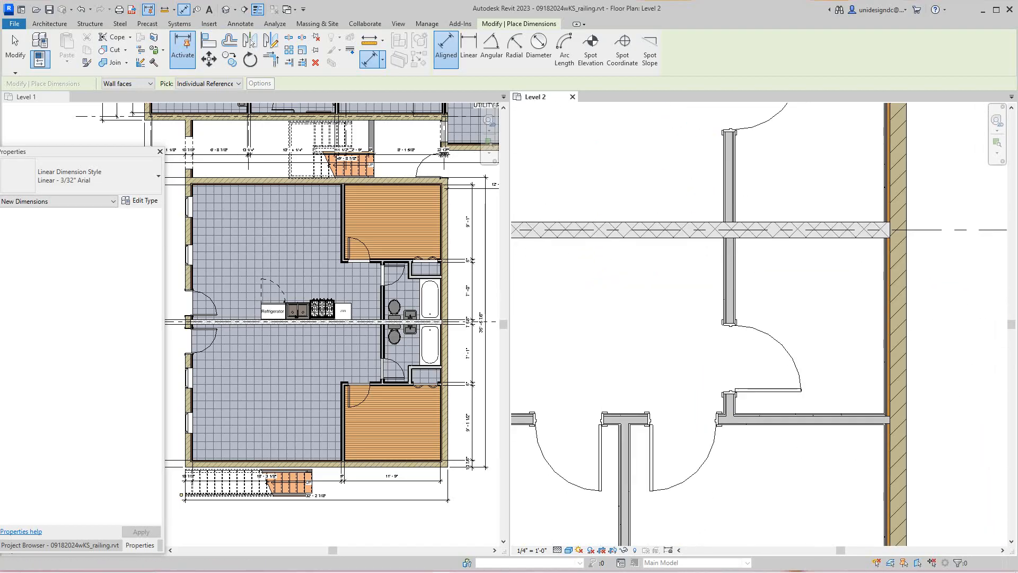
{"action": "scroll", "coordinate": [739, 395], "scroll_direction": "up", "scroll_amount": 4}
{"action": "left_click", "coordinate": [730, 455]}
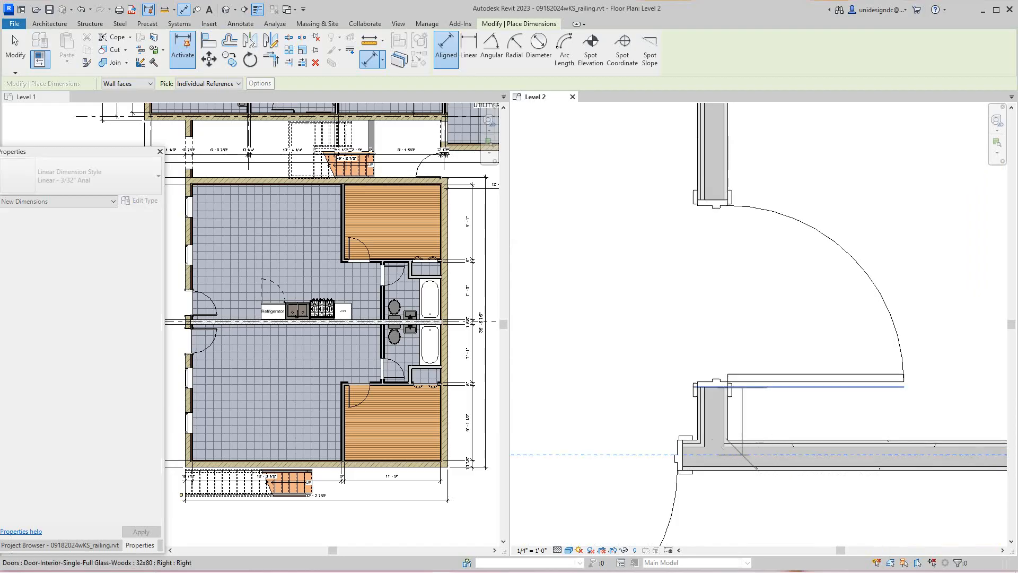
{"action": "left_click", "coordinate": [715, 386]}
{"action": "scroll", "coordinate": [674, 369], "scroll_direction": "down", "scroll_amount": 6}
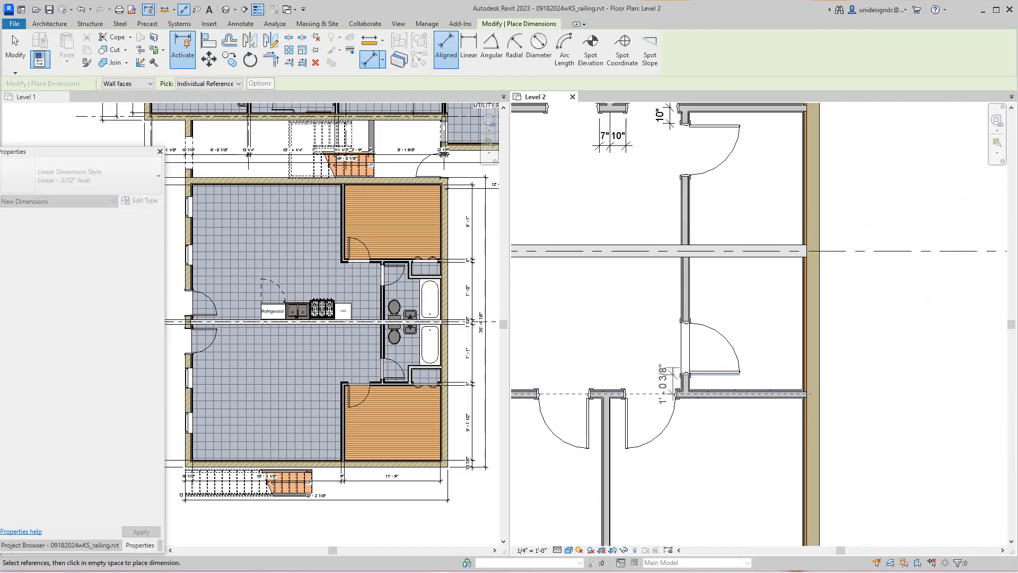
{"action": "scroll", "coordinate": [674, 369], "scroll_direction": "up", "scroll_amount": 3}
{"action": "left_click", "coordinate": [656, 336]}
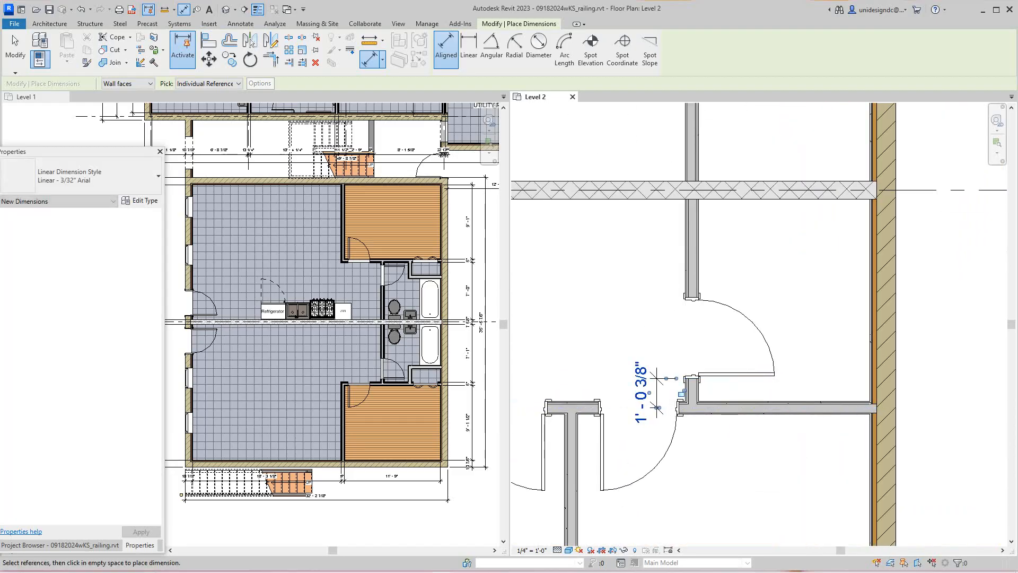
Step: Dimension from the lower unit's vertical partition centerline to the near edge of the door opening on its right side
{"action": "scroll", "coordinate": [573, 453], "scroll_direction": "down", "scroll_amount": 3}
{"action": "middle_click_drag", "start_coordinate": [573, 454], "coordinate": [697, 434]}
{"action": "scroll", "coordinate": [697, 435], "scroll_direction": "up", "scroll_amount": 4}
{"action": "scroll", "coordinate": [721, 400], "scroll_direction": "up", "scroll_amount": 2}
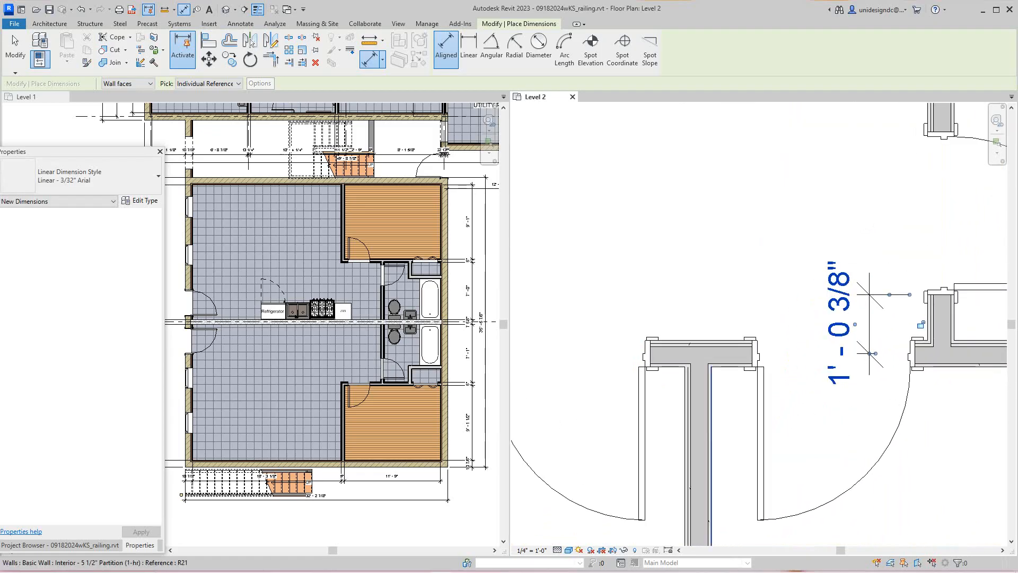
{"action": "left_click", "coordinate": [699, 378]}
{"action": "scroll", "coordinate": [755, 336], "scroll_direction": "up", "scroll_amount": 2}
{"action": "left_click", "coordinate": [752, 358]}
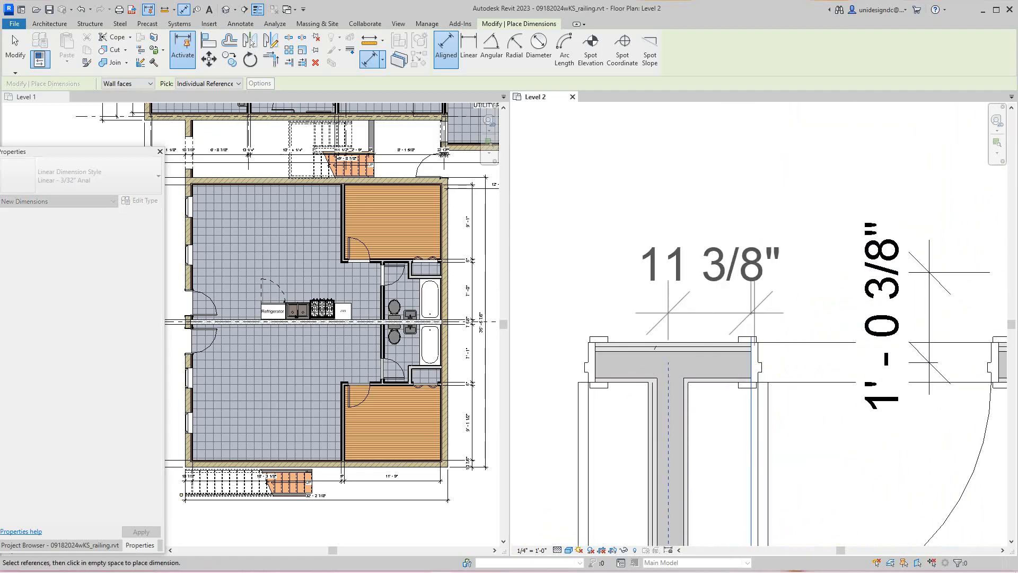
{"action": "left_click", "coordinate": [742, 251]}
Step: Dimension from the lower unit's vertical partition centerline to the near edge of the door opening on its left side
{"action": "scroll", "coordinate": [692, 407], "scroll_direction": "down", "scroll_amount": 1}
{"action": "middle_click_drag", "start_coordinate": [692, 407], "coordinate": [755, 364]}
{"action": "scroll", "coordinate": [755, 364], "scroll_direction": "up", "scroll_amount": 1}
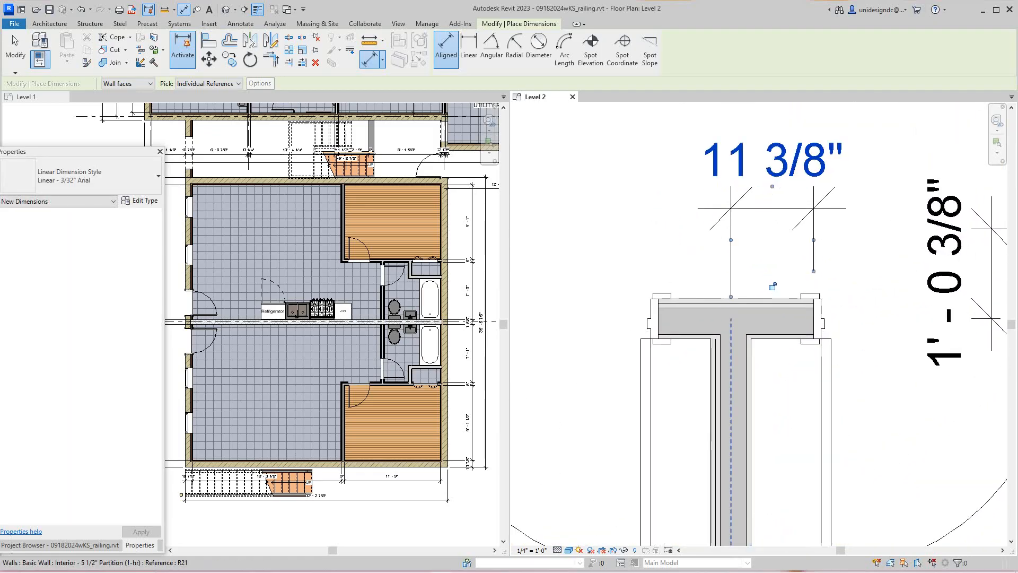
{"action": "left_click", "coordinate": [731, 372]}
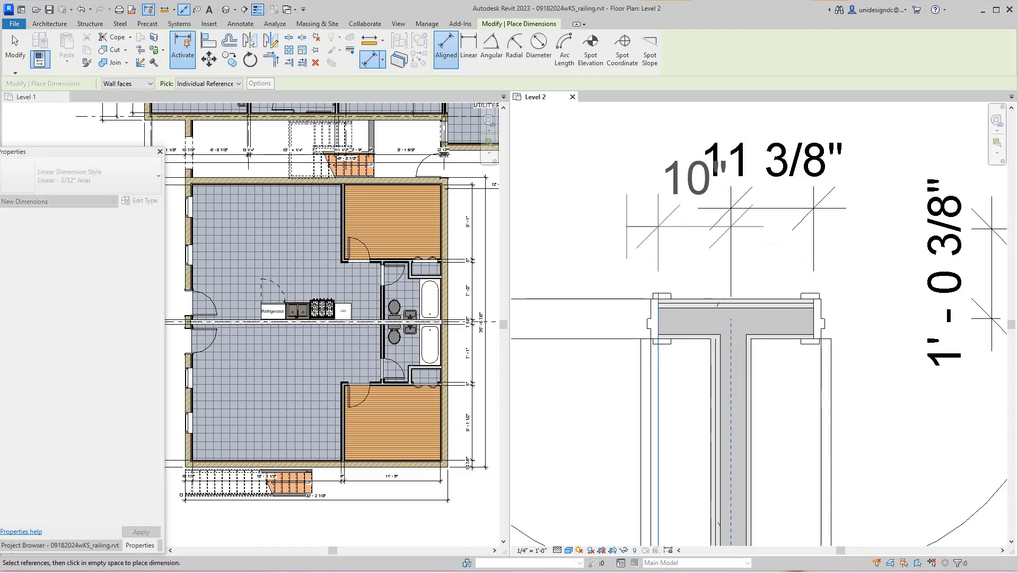
{"action": "left_click", "coordinate": [576, 208]}
Step: Dimension the upper unit's entry door opening from the centerline of the horizontal party wall between the two units on Level 2
{"action": "scroll", "coordinate": [576, 239], "scroll_direction": "down", "scroll_amount": 4}
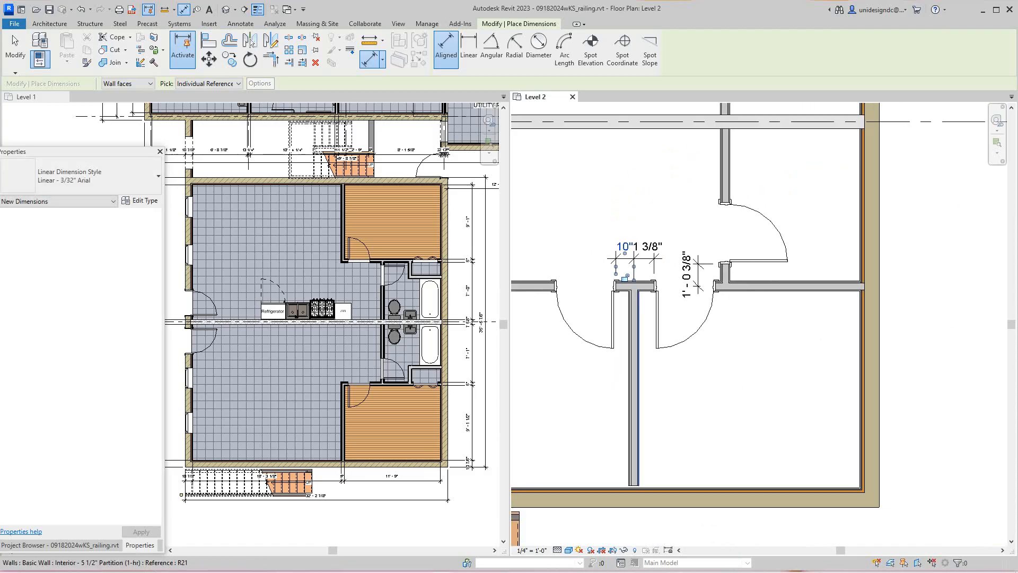
{"action": "middle_click_drag", "start_coordinate": [623, 299], "coordinate": [741, 427]}
{"action": "scroll", "coordinate": [759, 398], "scroll_direction": "down", "scroll_amount": 5}
{"action": "scroll", "coordinate": [610, 352], "scroll_direction": "up", "scroll_amount": 5}
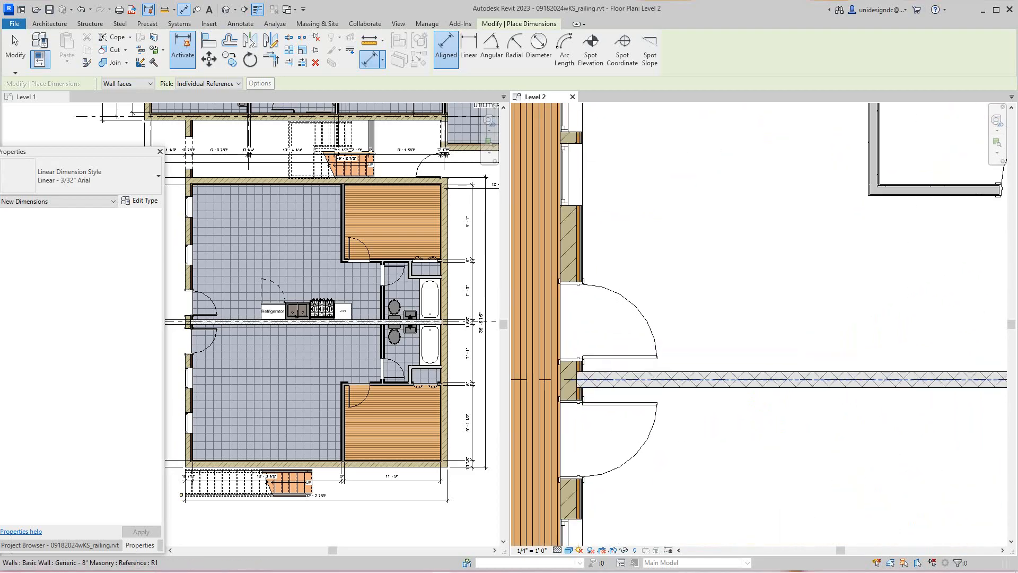
{"action": "left_click", "coordinate": [609, 384]}
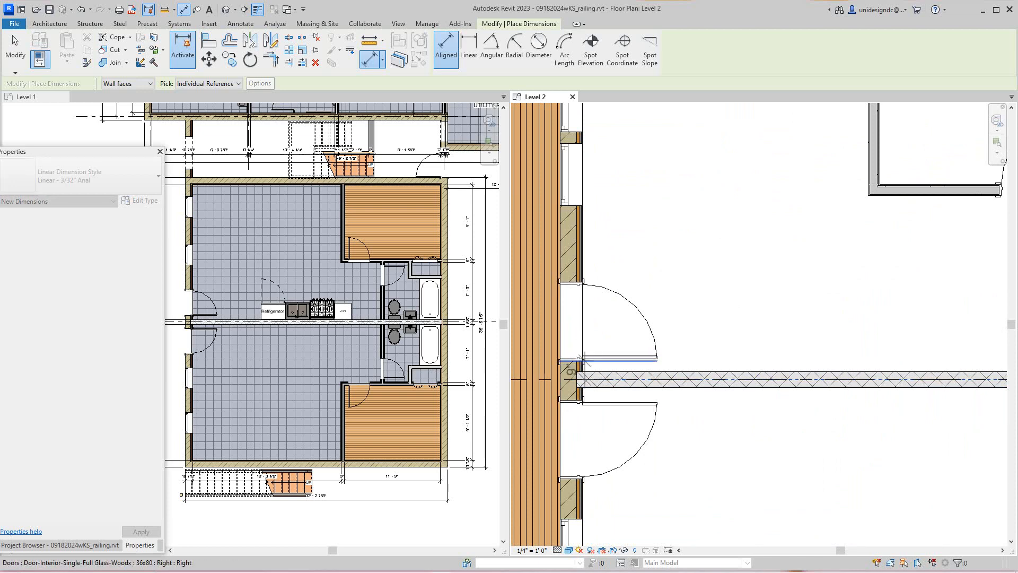
{"action": "left_click", "coordinate": [744, 237]}
{"action": "middle_click", "coordinate": [745, 236]}
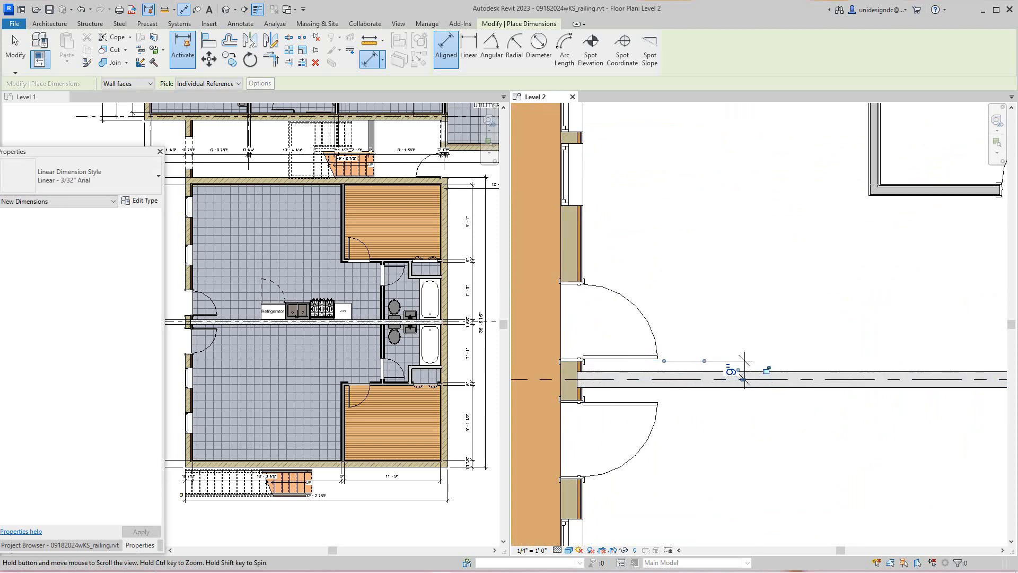
{"action": "middle_click", "coordinate": [744, 237]}
{"action": "scroll", "coordinate": [648, 424], "scroll_direction": "up", "scroll_amount": 6}
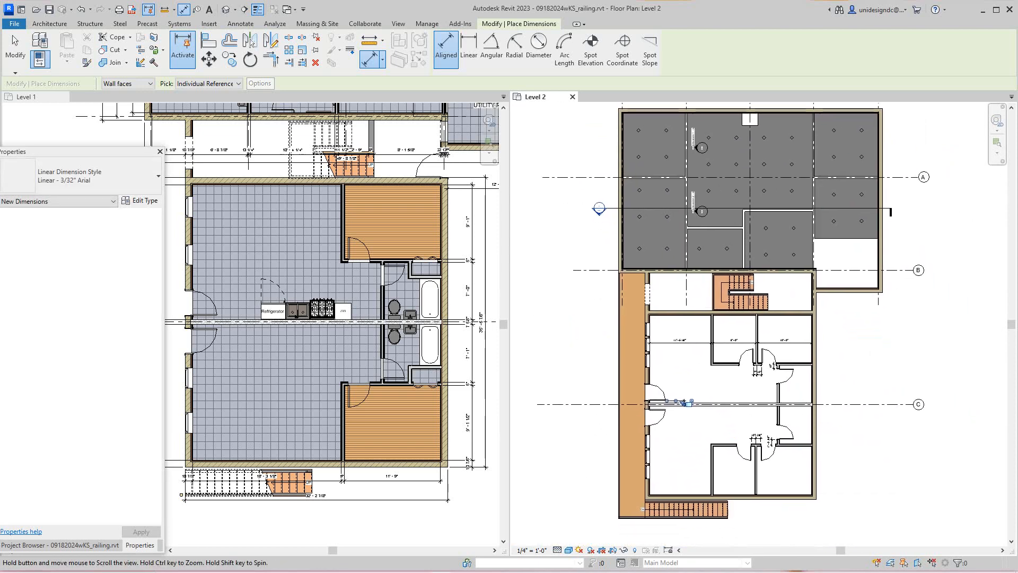
{"action": "scroll", "coordinate": [697, 380], "scroll_direction": "up", "scroll_amount": 3}
{"action": "right_click", "coordinate": [697, 380]}
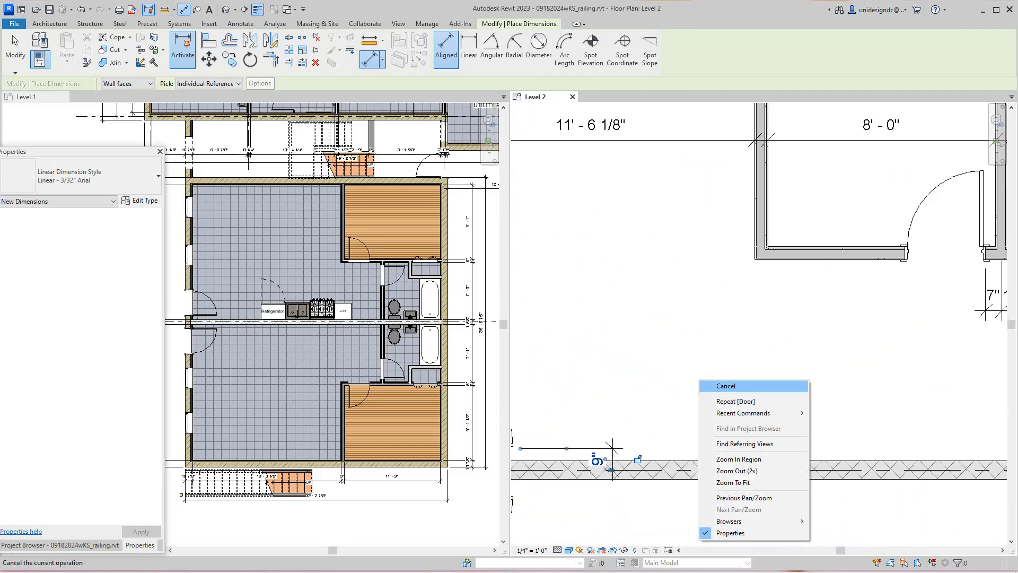
{"action": "left_click", "coordinate": [714, 386]}
{"action": "scroll", "coordinate": [635, 432], "scroll_direction": "up", "scroll_amount": 2}
{"action": "right_click", "coordinate": [629, 262]}
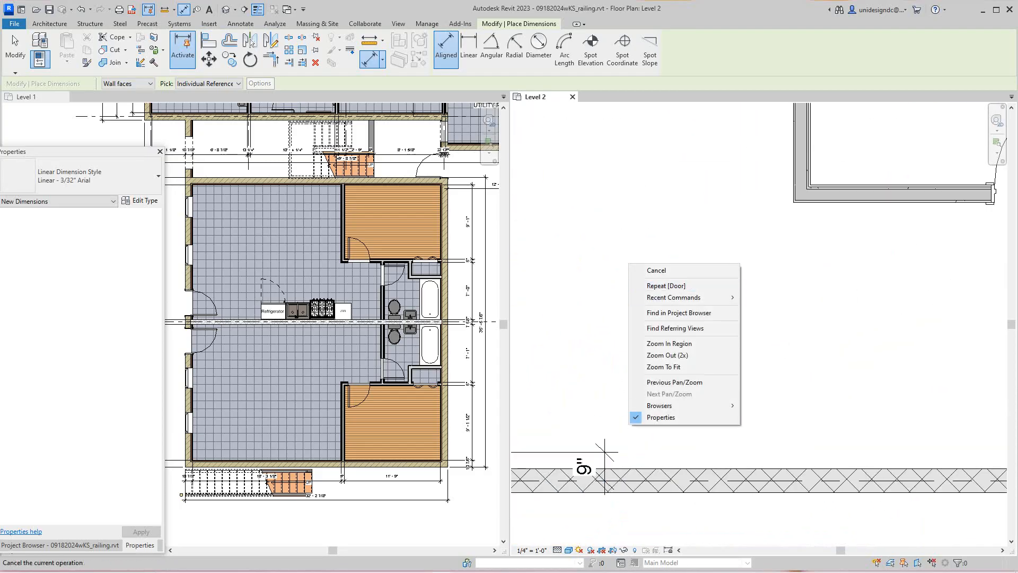
{"action": "left_click", "coordinate": [648, 271]}
Step: Delete the dimension between the party wall centerline and the upper unit's entry door
{"action": "middle_click_drag", "start_coordinate": [648, 276], "coordinate": [798, 226]}
{"action": "scroll", "coordinate": [798, 225], "scroll_direction": "down", "scroll_amount": 1}
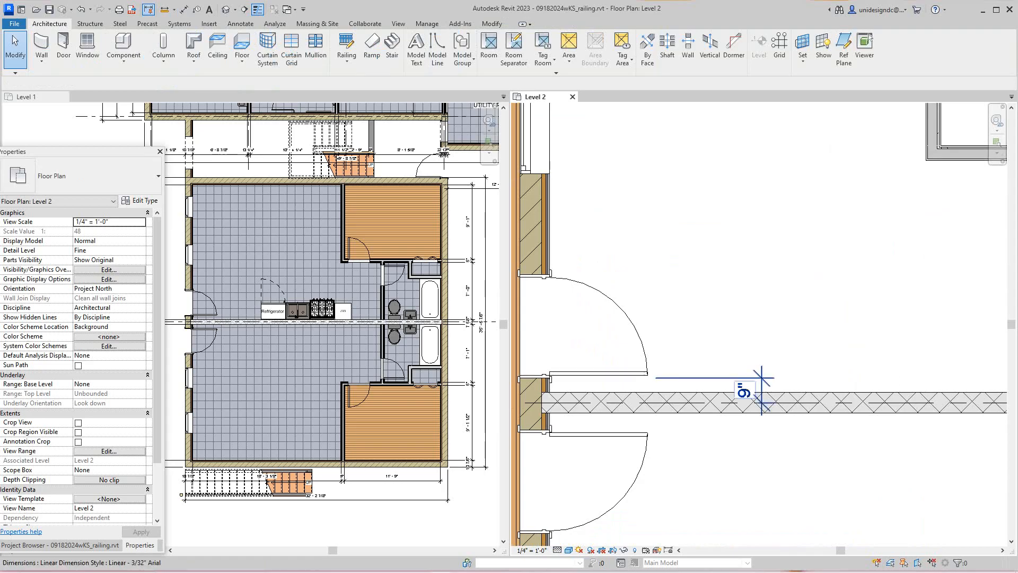
{"action": "left_click", "coordinate": [756, 374]}
{"action": "right_click", "coordinate": [755, 374]}
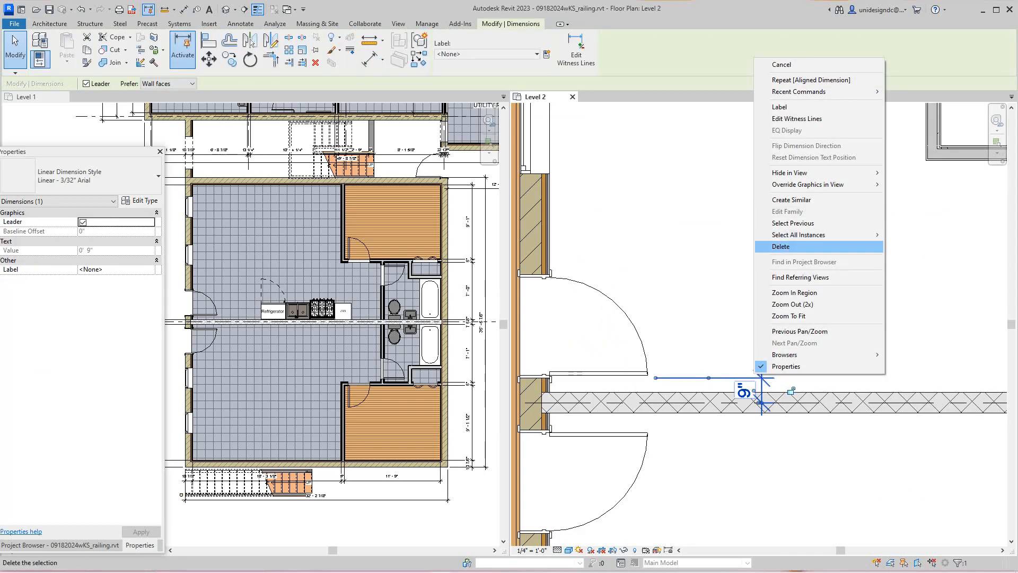
{"action": "left_click", "coordinate": [780, 246]}
Step: Start an aligned dimension and make the Level 1 plan active at the upper wood-floored room's door
{"action": "scroll", "coordinate": [753, 266], "scroll_direction": "down", "scroll_amount": 1}
{"action": "scroll", "coordinate": [828, 263], "scroll_direction": "down", "scroll_amount": 1}
{"action": "mouse_move", "coordinate": [828, 263]}
{"action": "middle_mouse_down"}
{"action": "mouse_move", "coordinate": [635, 255]}
{"action": "mouse_move", "coordinate": [630, 268]}
{"action": "mouse_move", "coordinate": [650, 237]}
{"action": "mouse_move", "coordinate": [692, 263]}
{"action": "middle_mouse_up"}
{"action": "scroll", "coordinate": [635, 255], "scroll_direction": "down", "scroll_amount": 3}
{"action": "scroll", "coordinate": [692, 262], "scroll_direction": "down", "scroll_amount": 1}
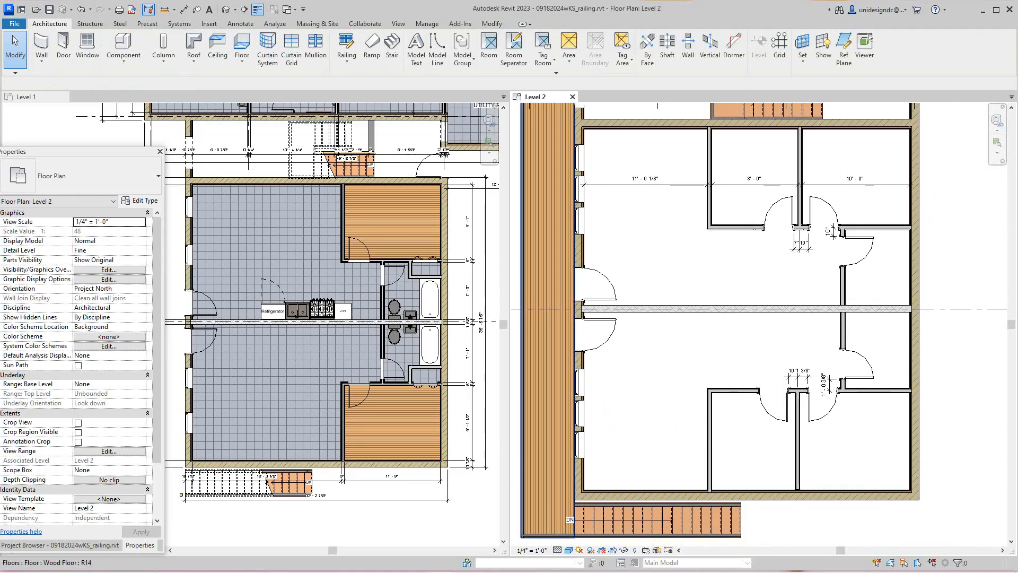
{"action": "scroll", "coordinate": [370, 265], "scroll_direction": "up", "scroll_amount": 5}
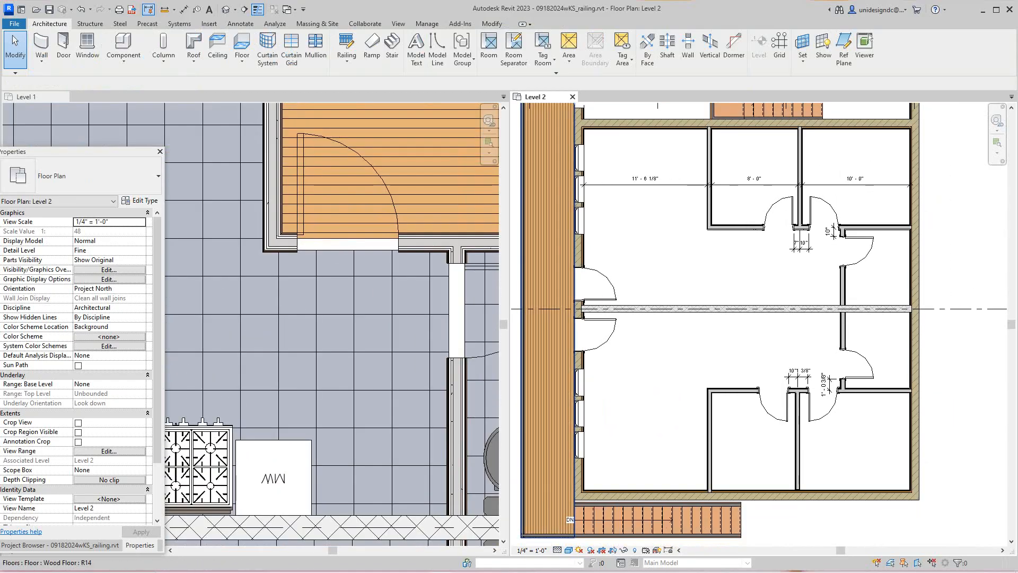
{"action": "left_click", "coordinate": [165, 9]}
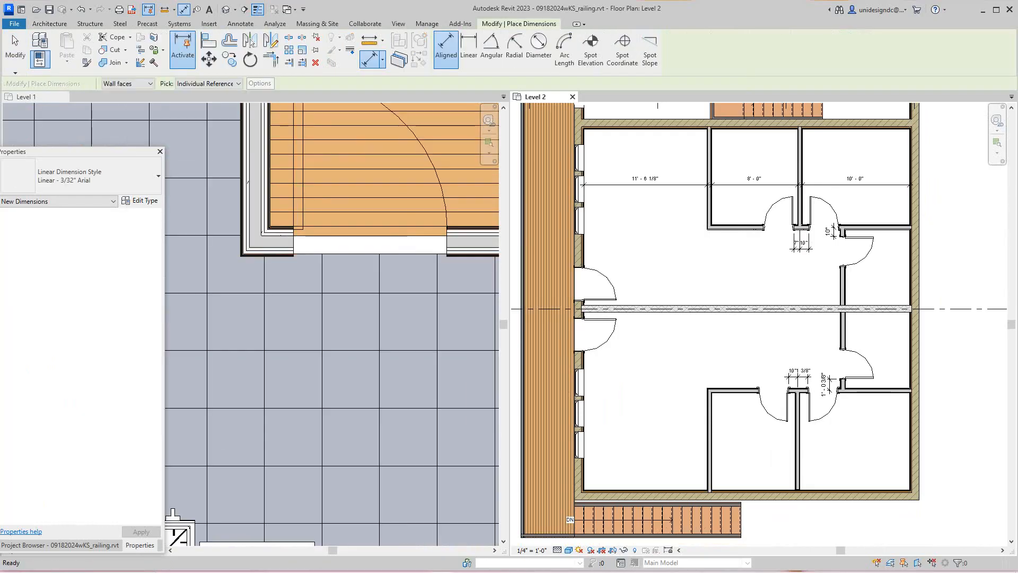
{"action": "scroll", "coordinate": [262, 252], "scroll_direction": "down", "scroll_amount": 6}
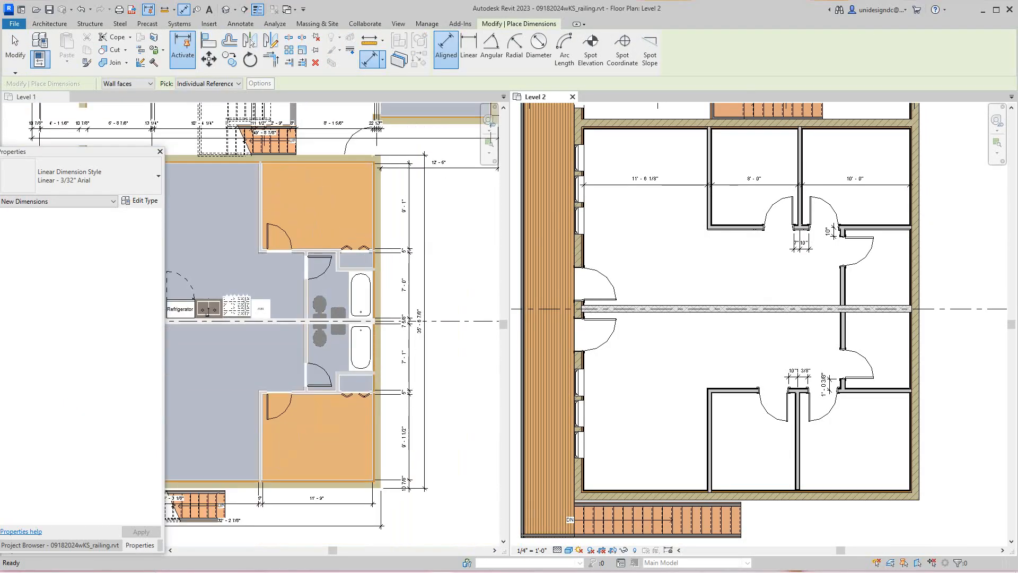
{"action": "left_click", "coordinate": [263, 252]}
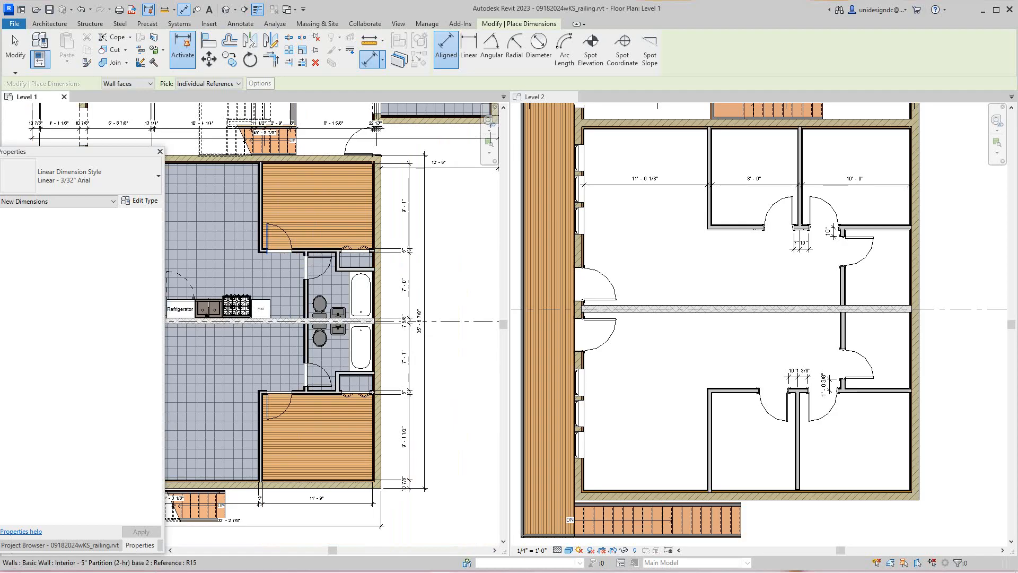
{"action": "scroll", "coordinate": [264, 249], "scroll_direction": "up", "scroll_amount": 5}
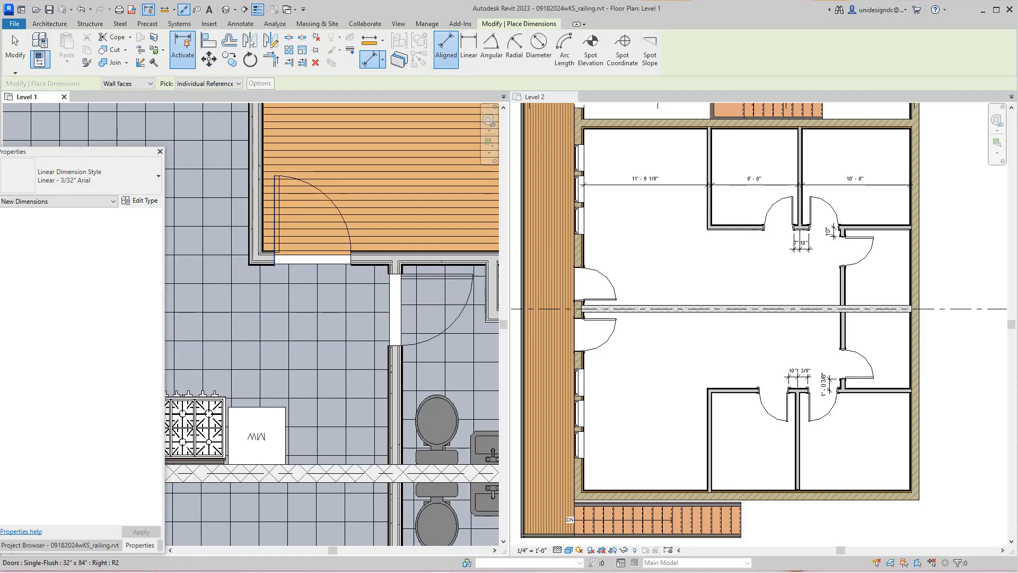
{"action": "scroll", "coordinate": [254, 239], "scroll_direction": "up", "scroll_amount": 2}
{"action": "left_click", "coordinate": [258, 244]}
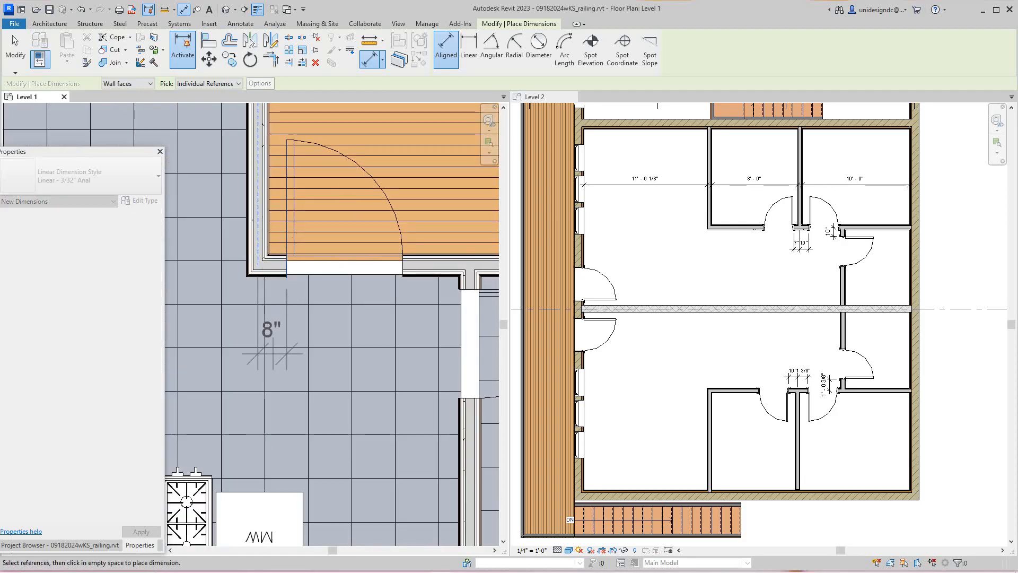
{"action": "scroll", "coordinate": [267, 348], "scroll_direction": "down", "scroll_amount": 1}
{"action": "scroll", "coordinate": [259, 319], "scroll_direction": "down", "scroll_amount": 2}
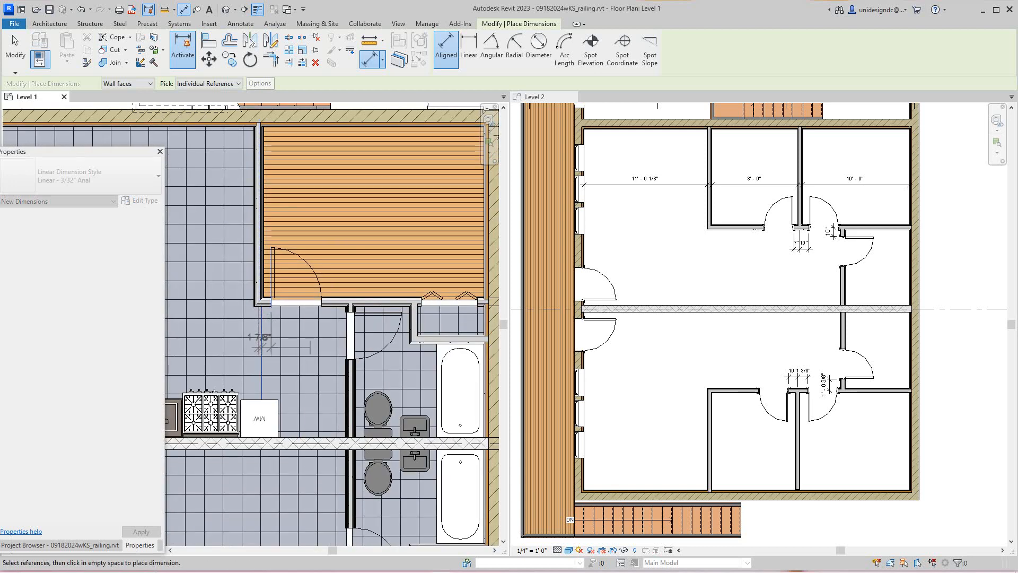
{"action": "right_click", "coordinate": [311, 349]}
{"action": "left_click", "coordinate": [338, 355]}
Step: Dimension from the vertical partition centerline to the near edge of the upper wood-floored room's door opening on Level 1
{"action": "scroll", "coordinate": [297, 372], "scroll_direction": "up", "scroll_amount": 2}
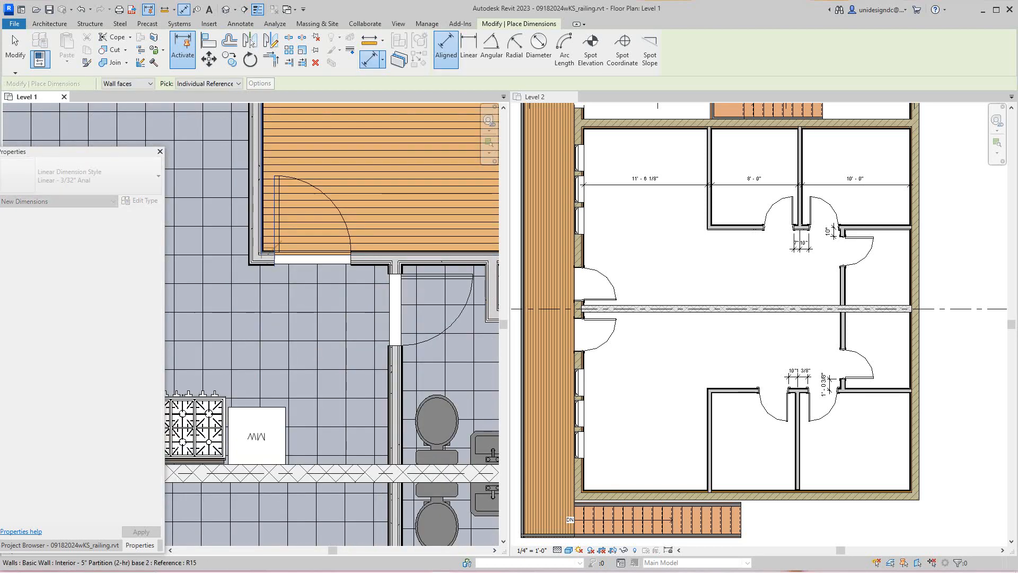
{"action": "left_click", "coordinate": [262, 238]}
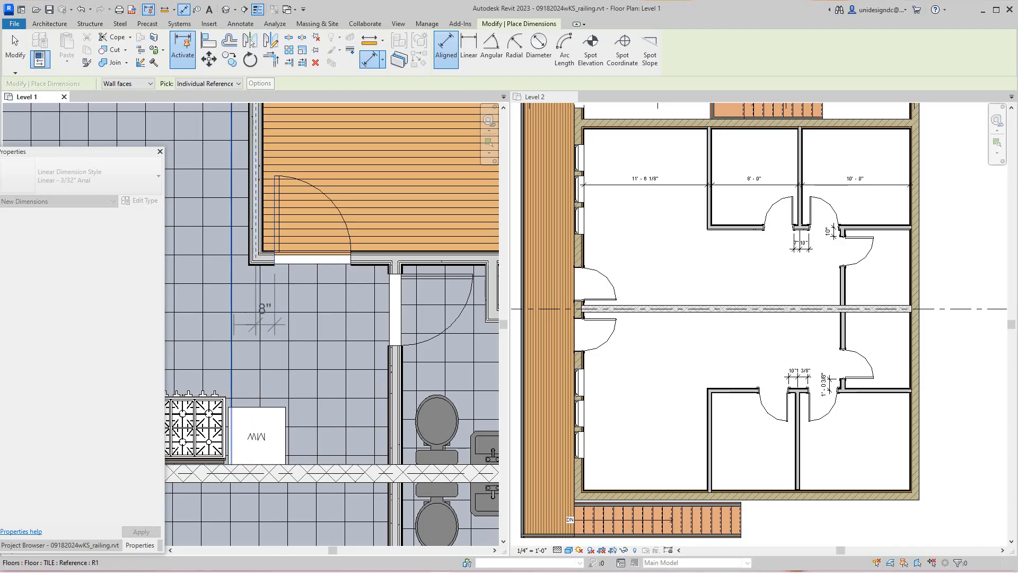
{"action": "left_click", "coordinate": [212, 321]}
{"action": "right_click", "coordinate": [211, 324]}
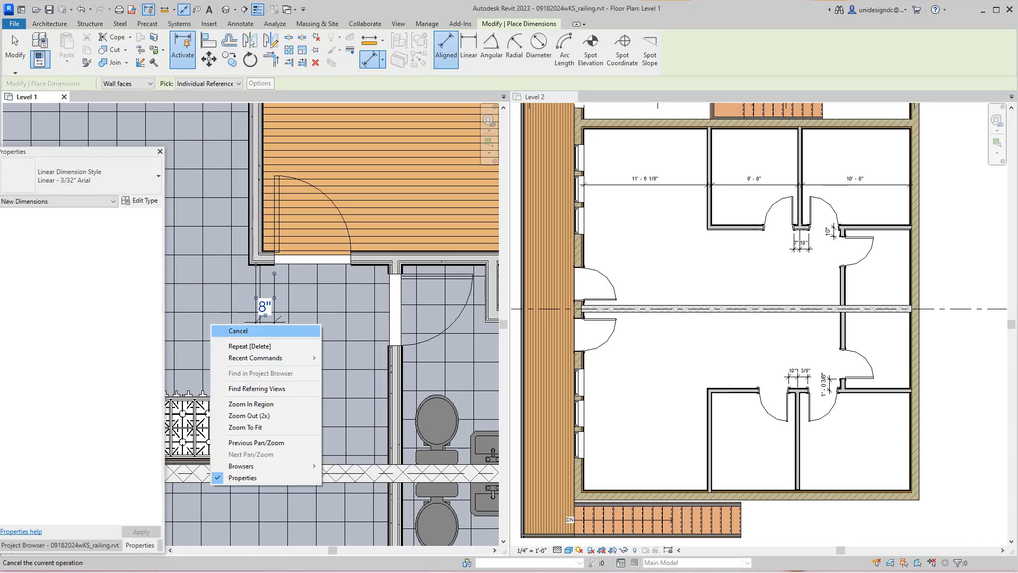
{"action": "left_click", "coordinate": [238, 330]}
{"action": "scroll", "coordinate": [803, 258], "scroll_direction": "down", "scroll_amount": 2}
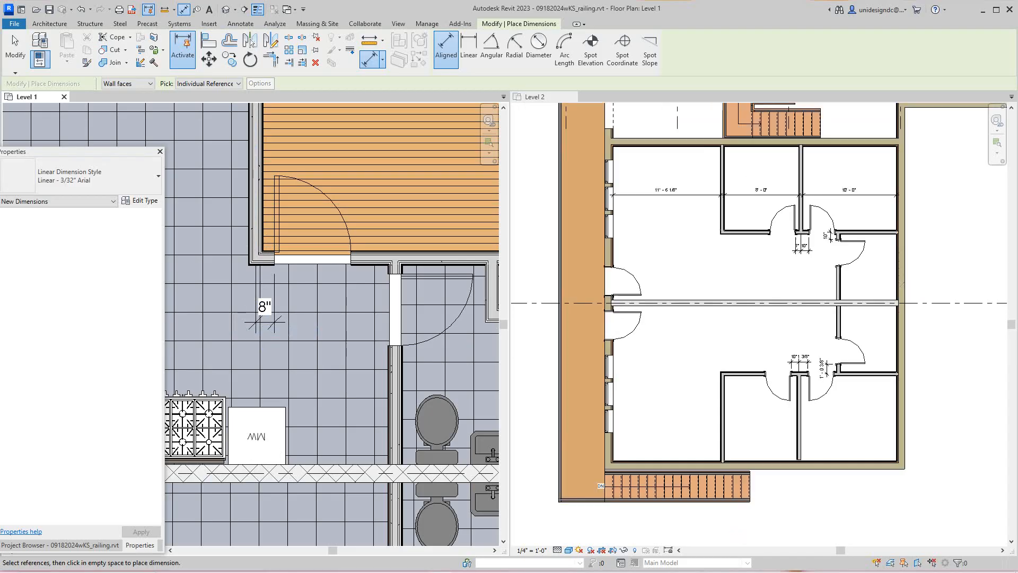
{"action": "scroll", "coordinate": [817, 236], "scroll_direction": "up", "scroll_amount": 5}
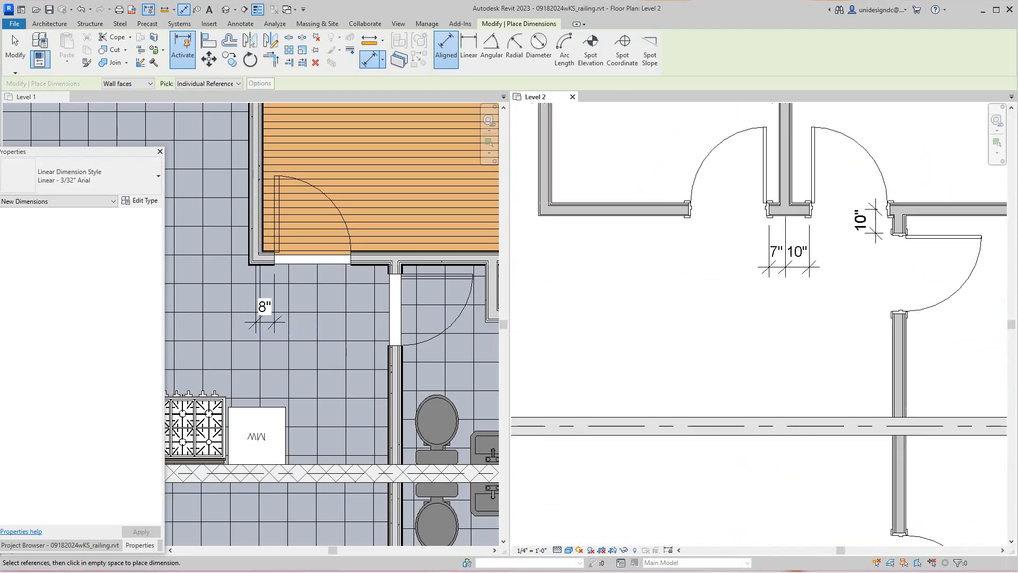
{"action": "scroll", "coordinate": [784, 329], "scroll_direction": "down", "scroll_amount": 4}
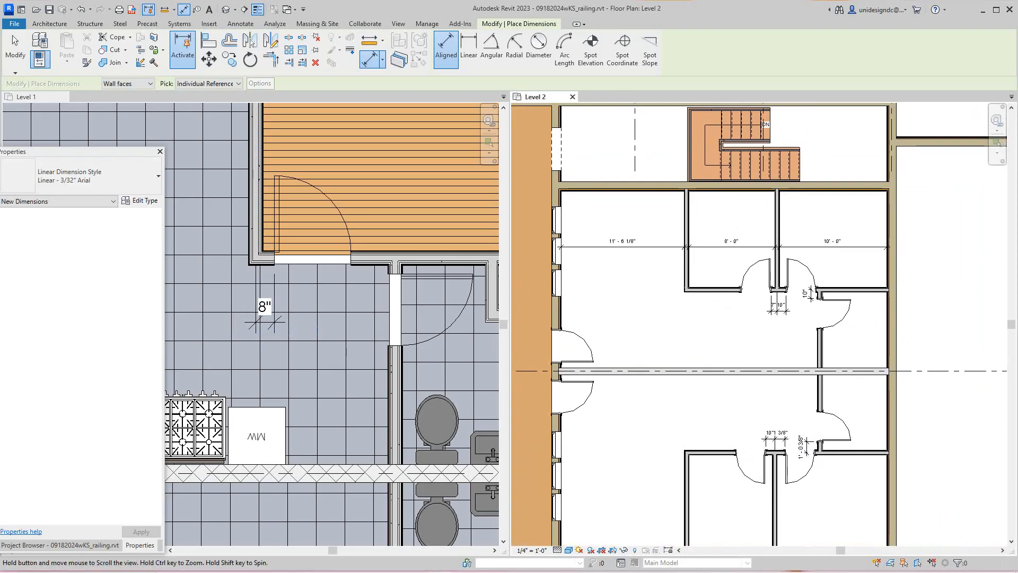
{"action": "scroll", "coordinate": [763, 415], "scroll_direction": "down", "scroll_amount": 3}
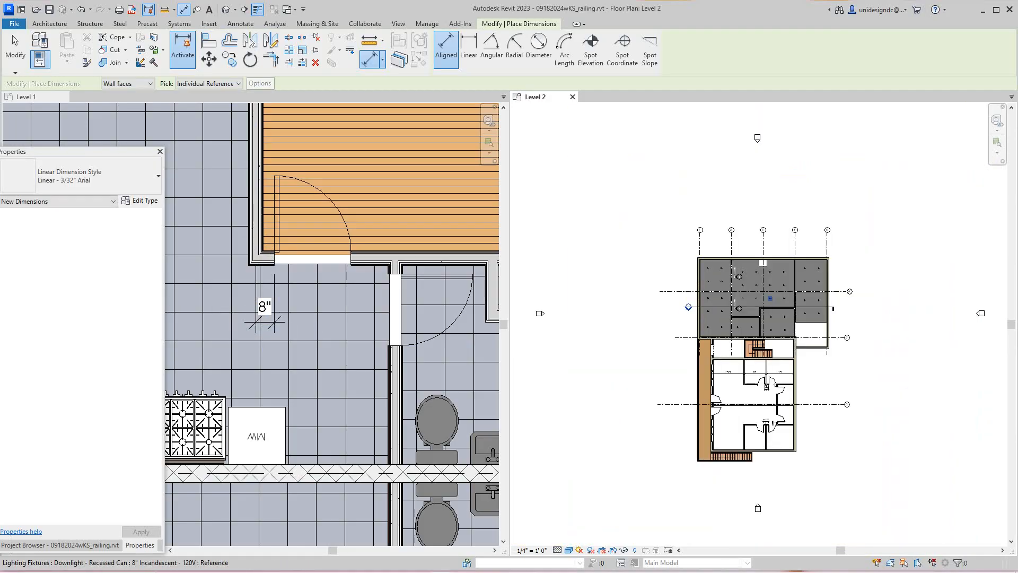
{"action": "scroll", "coordinate": [771, 289], "scroll_direction": "up", "scroll_amount": 3}
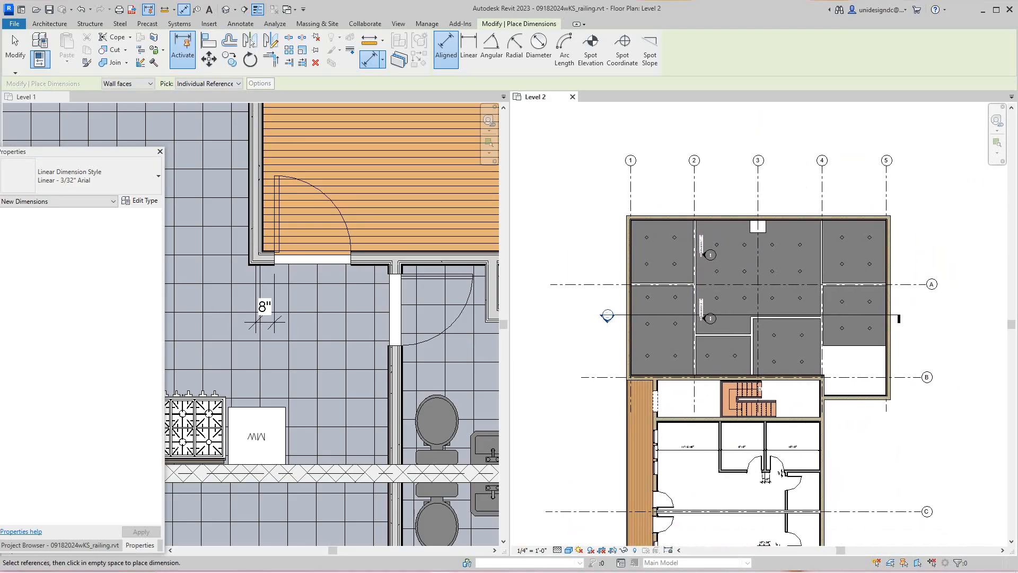
Step: Create a global parameter named Door Jamb with discipline Common and type Length, grouped under Dimensions
{"action": "left_click", "coordinate": [427, 24]}
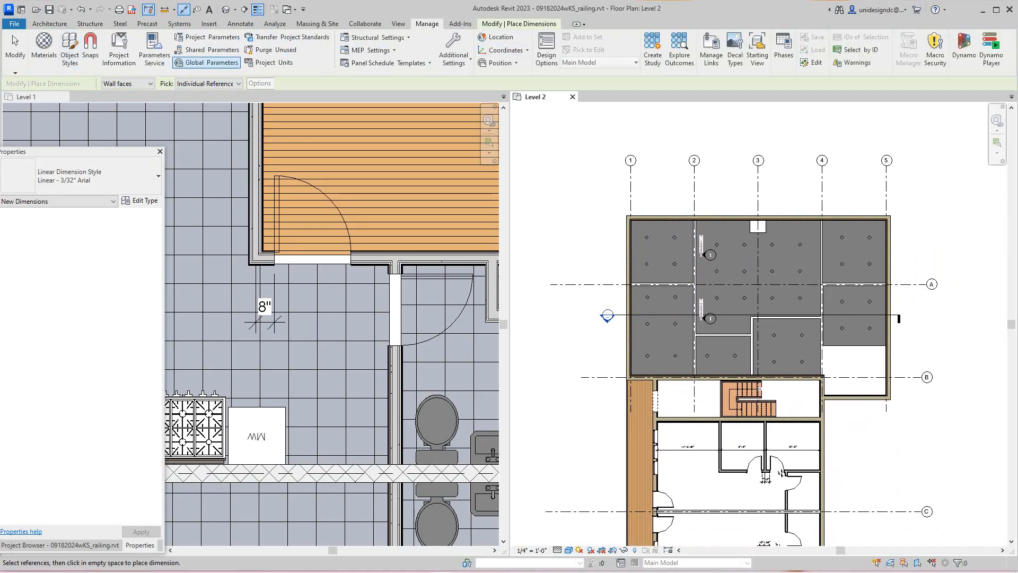
{"action": "left_click", "coordinate": [206, 62]}
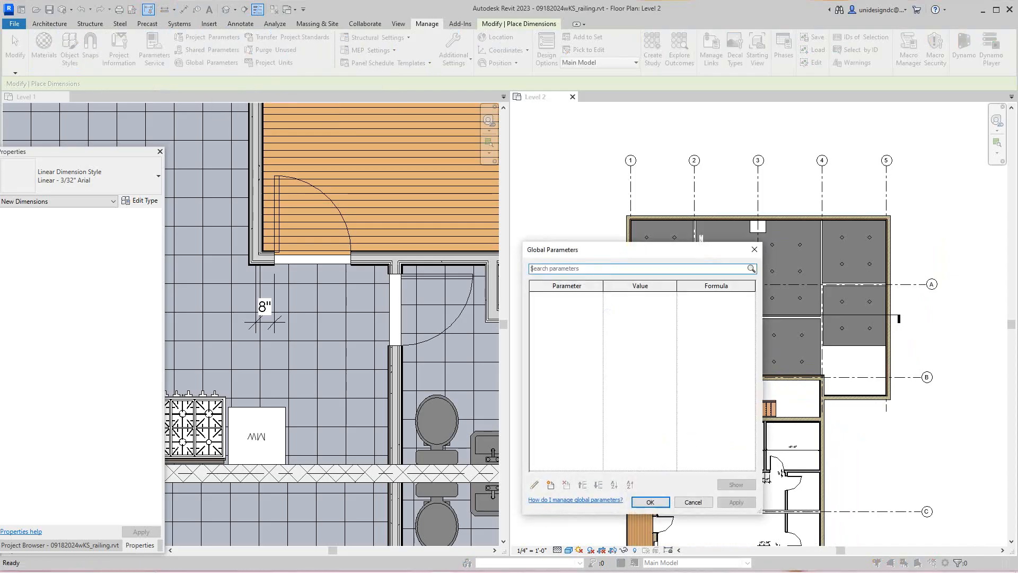
{"action": "left_click_drag", "start_coordinate": [672, 257], "coordinate": [667, 139]}
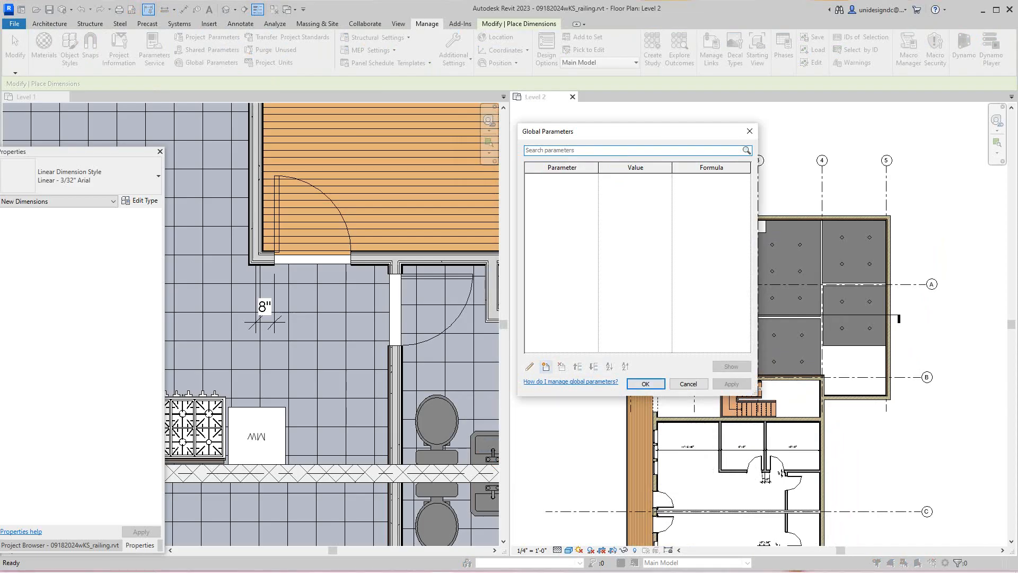
{"action": "left_click", "coordinate": [546, 367]}
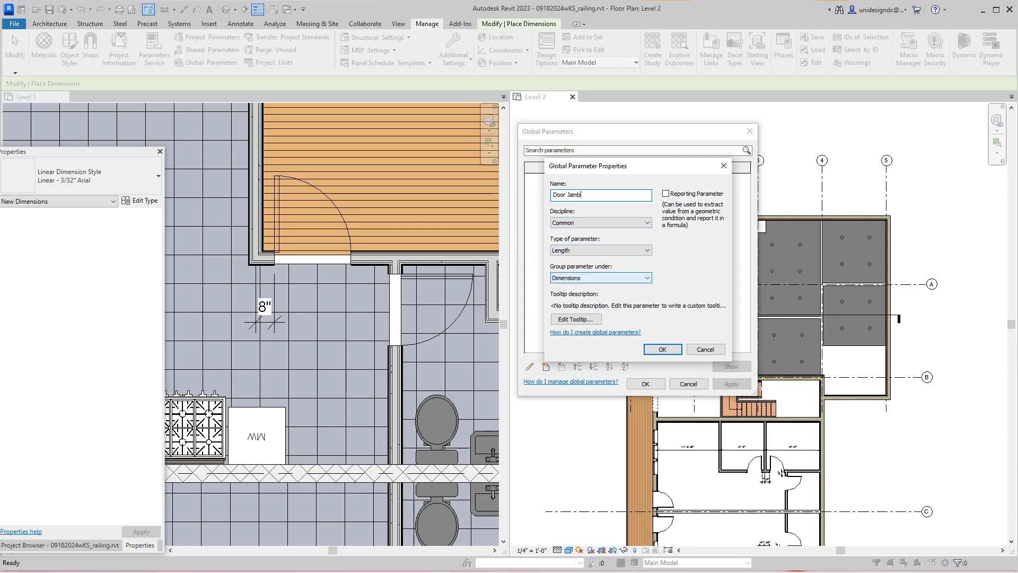
{"action": "key", "text": "Return"}
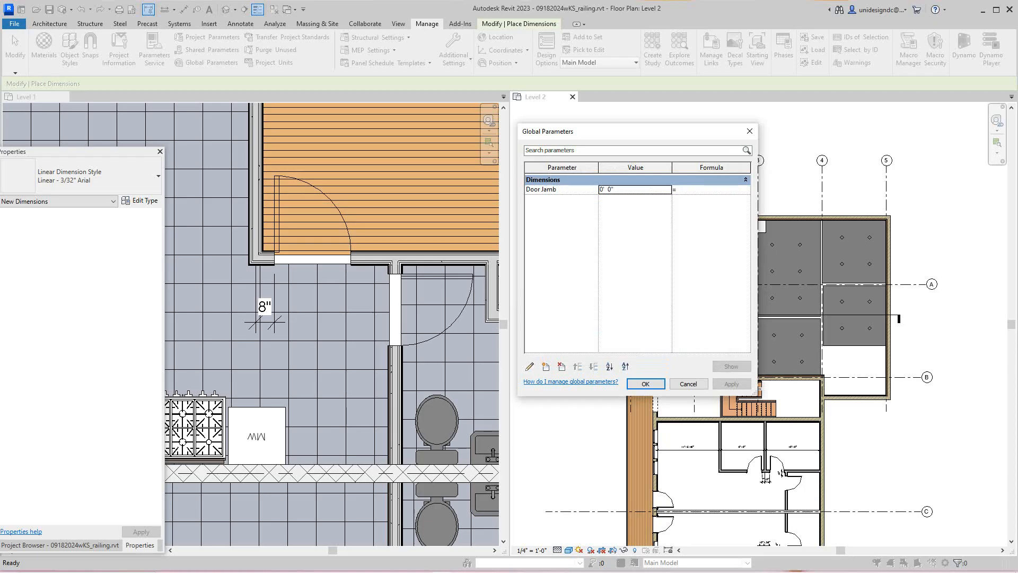
Step: Set the Door Jamb global parameter to 1' 0" and apply it
{"action": "left_click", "coordinate": [603, 190]}
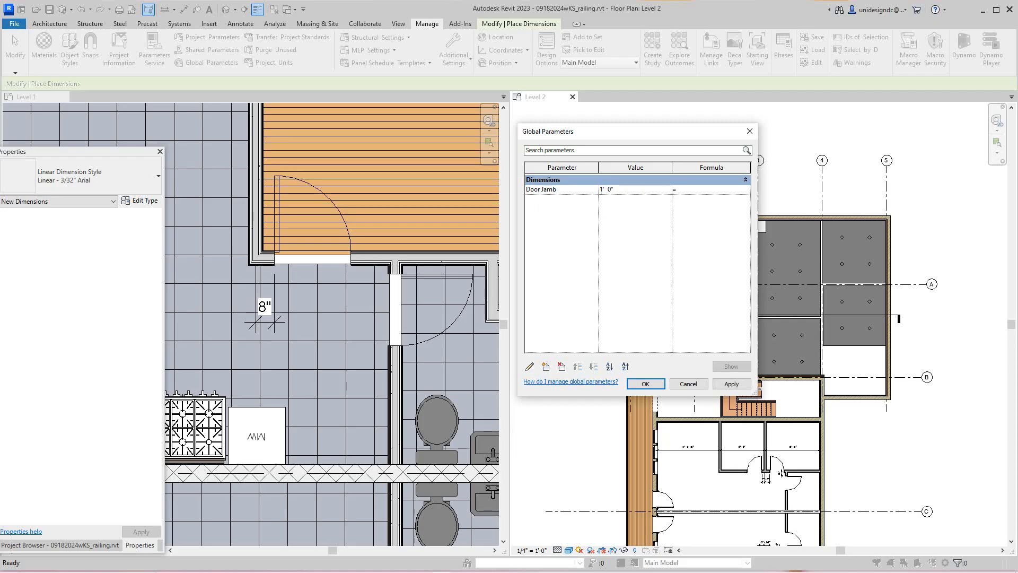
{"action": "left_click", "coordinate": [732, 384]}
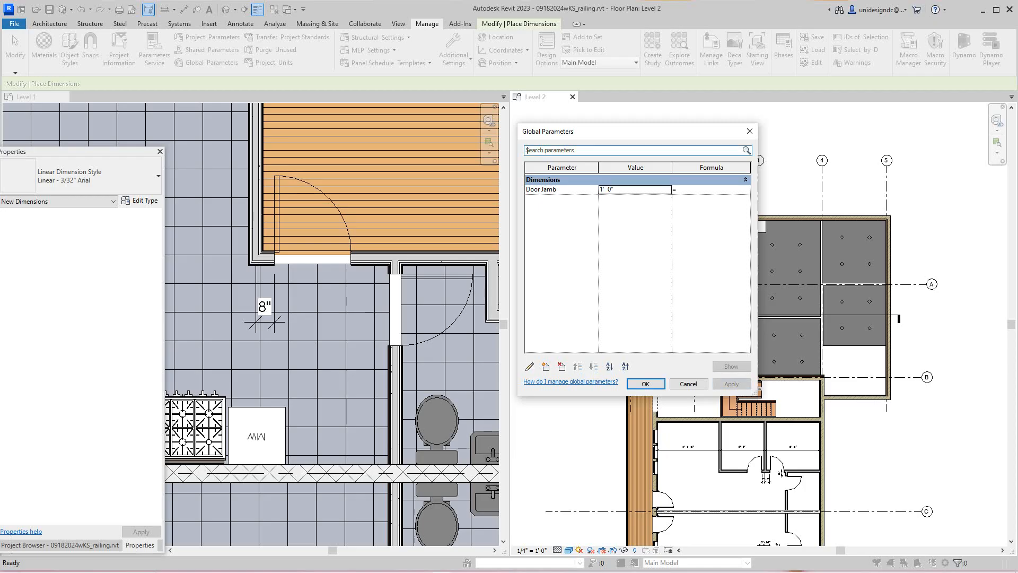
{"action": "left_click", "coordinate": [645, 384]}
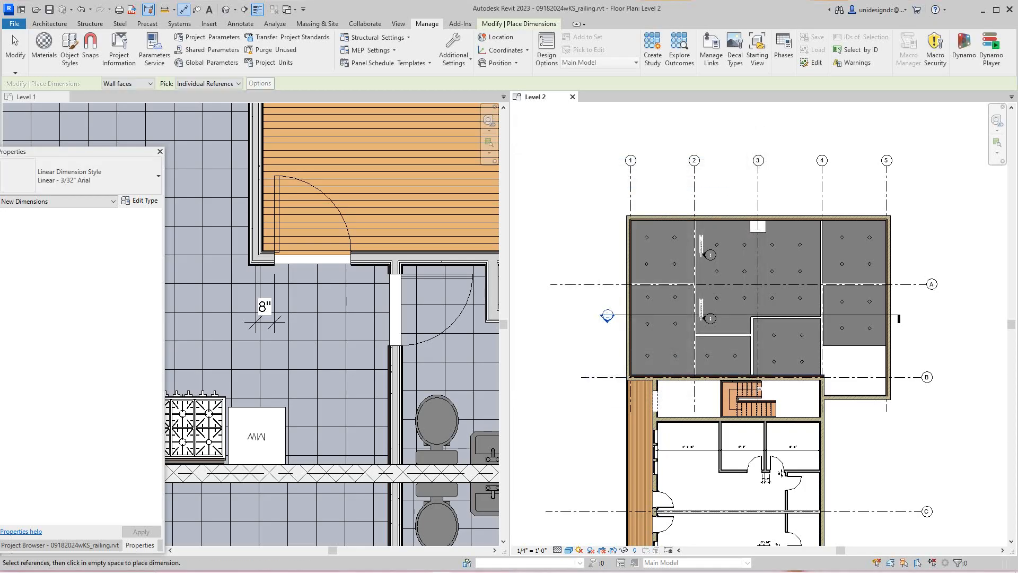
{"action": "scroll", "coordinate": [600, 326], "scroll_direction": "down", "scroll_amount": 5}
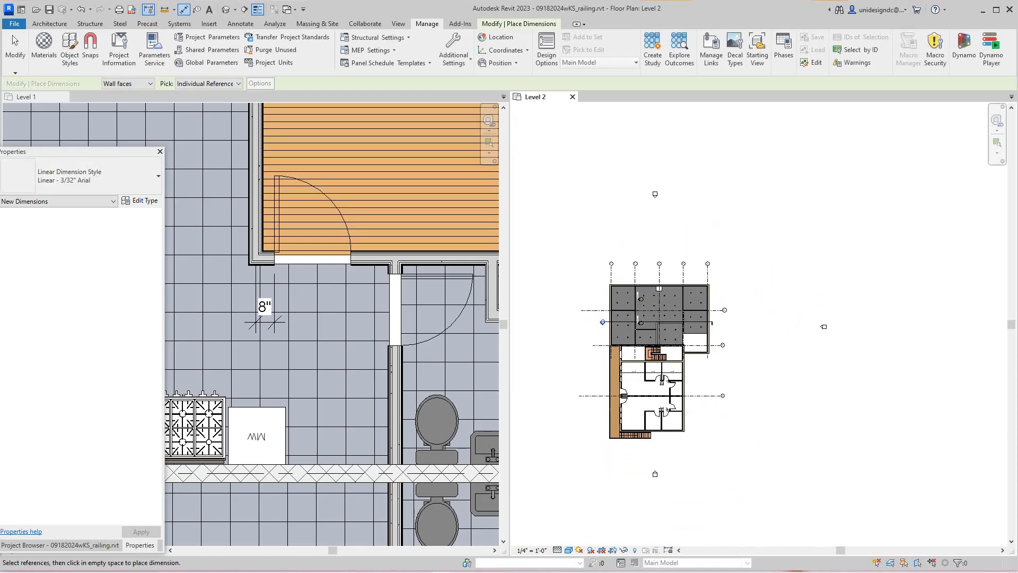
{"action": "scroll", "coordinate": [667, 375], "scroll_direction": "up", "scroll_amount": 5}
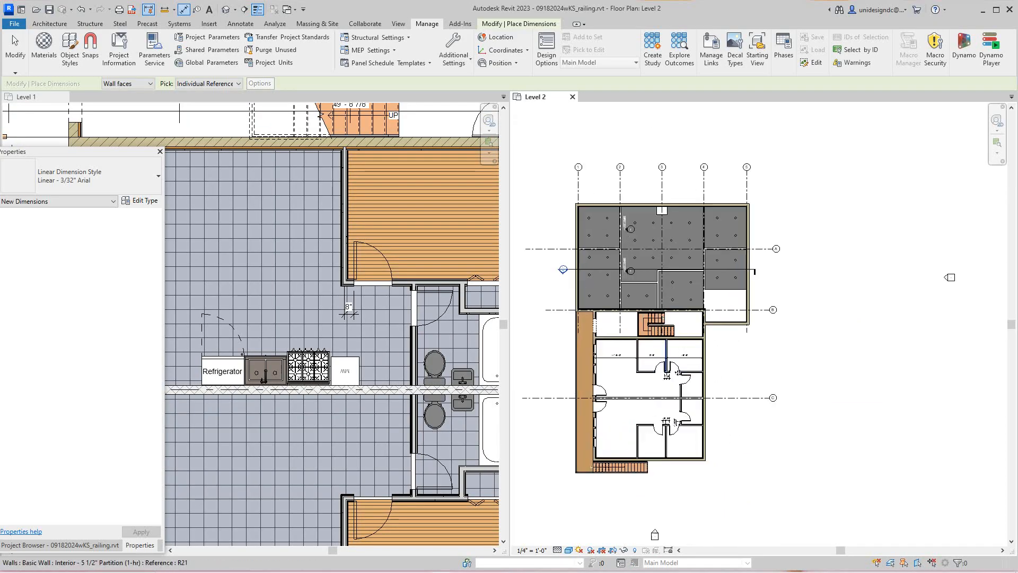
Step: Assign the Door Jamb global parameter to the 7" door dimension beside the upper unit's central partition on Level 2
{"action": "scroll", "coordinate": [584, 462], "scroll_direction": "up", "scroll_amount": 5}
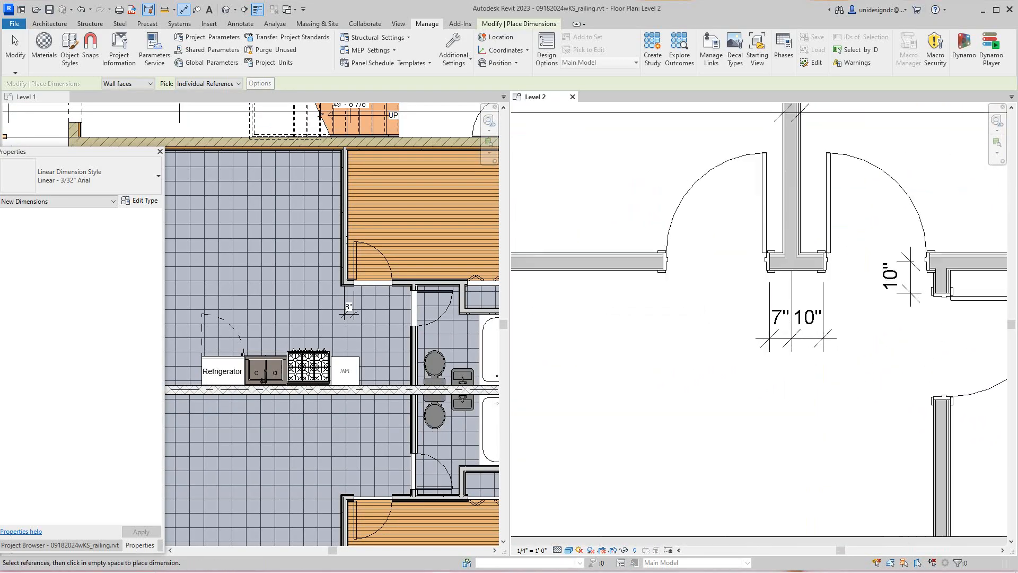
{"action": "right_click", "coordinate": [759, 355]}
{"action": "left_click", "coordinate": [786, 361]}
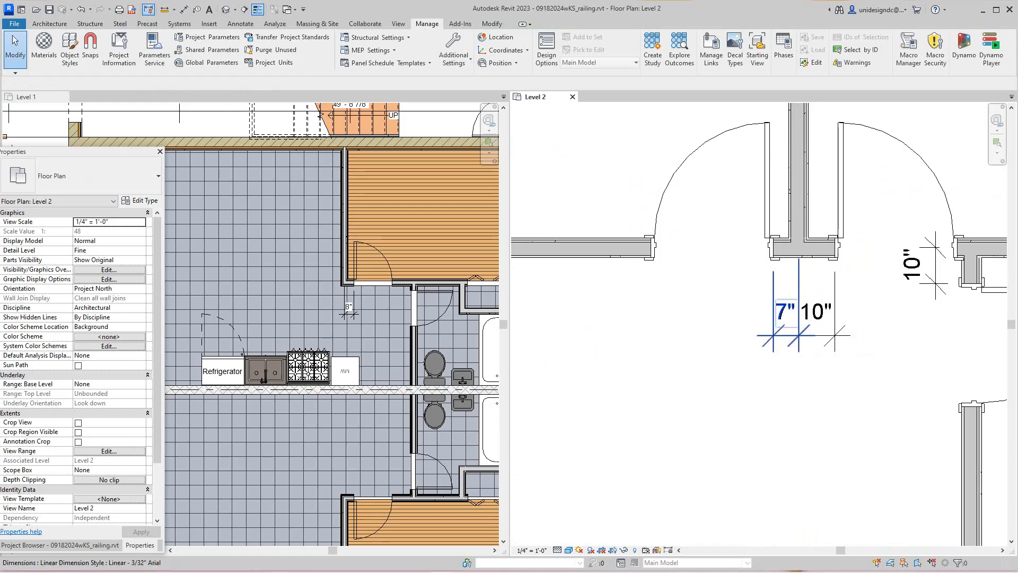
{"action": "left_click", "coordinate": [786, 375]}
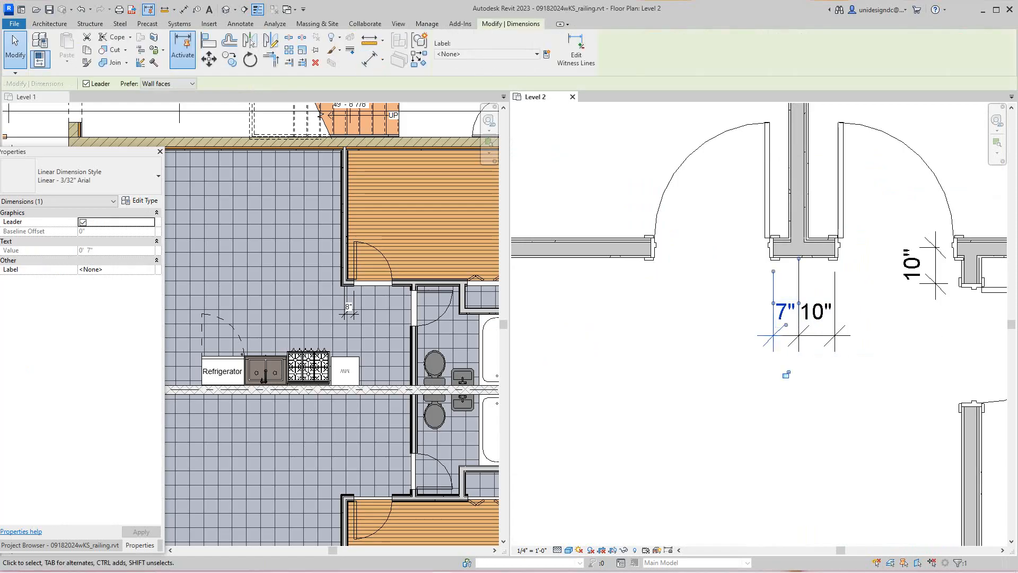
{"action": "left_click", "coordinate": [150, 270]}
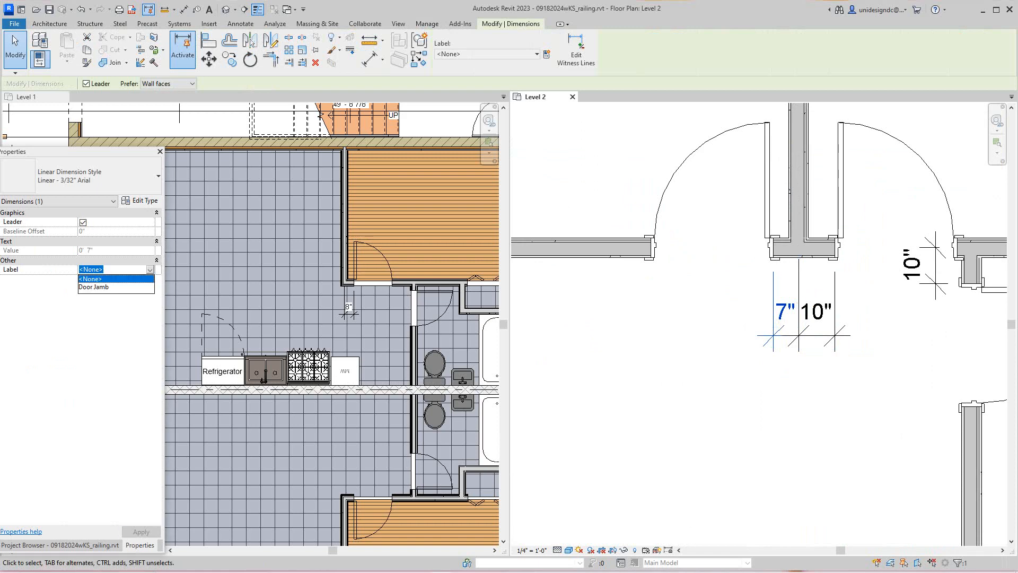
{"action": "left_click", "coordinate": [93, 287]}
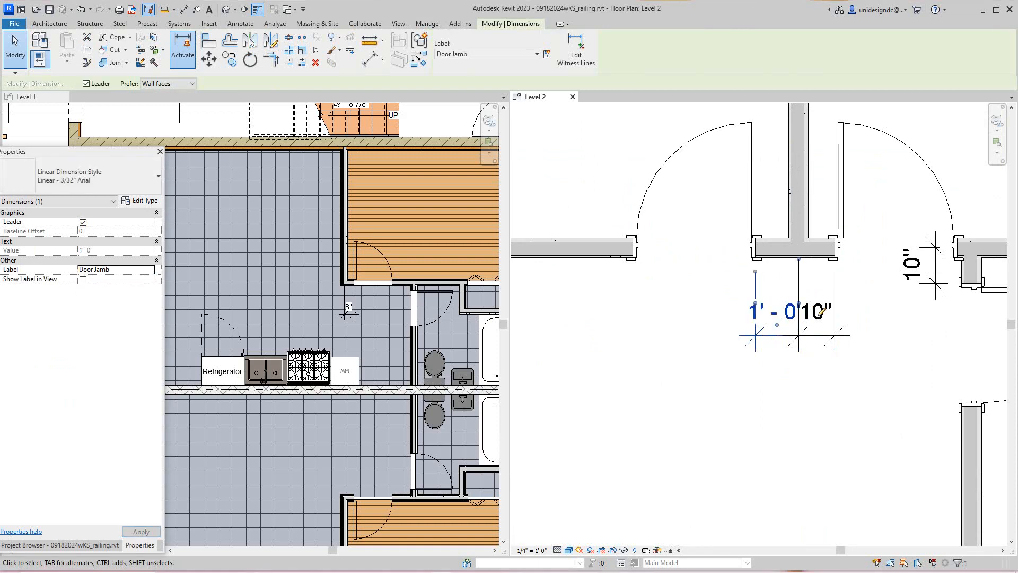
Step: Change the Door Jamb global parameter's value to 0' 9" through the labelled dimension
{"action": "scroll", "coordinate": [642, 371], "scroll_direction": "down", "scroll_amount": 2}
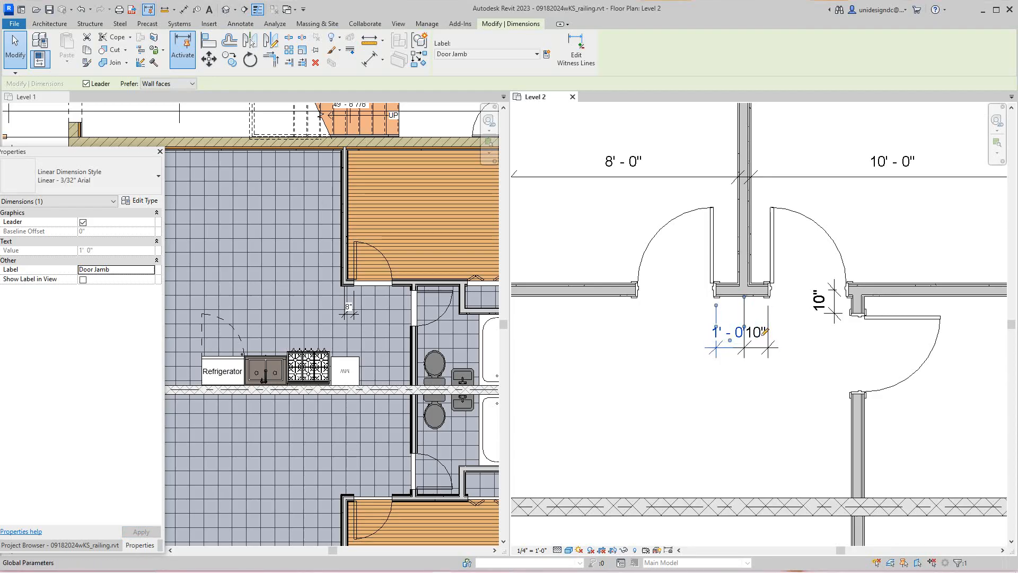
{"action": "left_click", "coordinate": [765, 332]}
{"action": "left_click", "coordinate": [632, 190]}
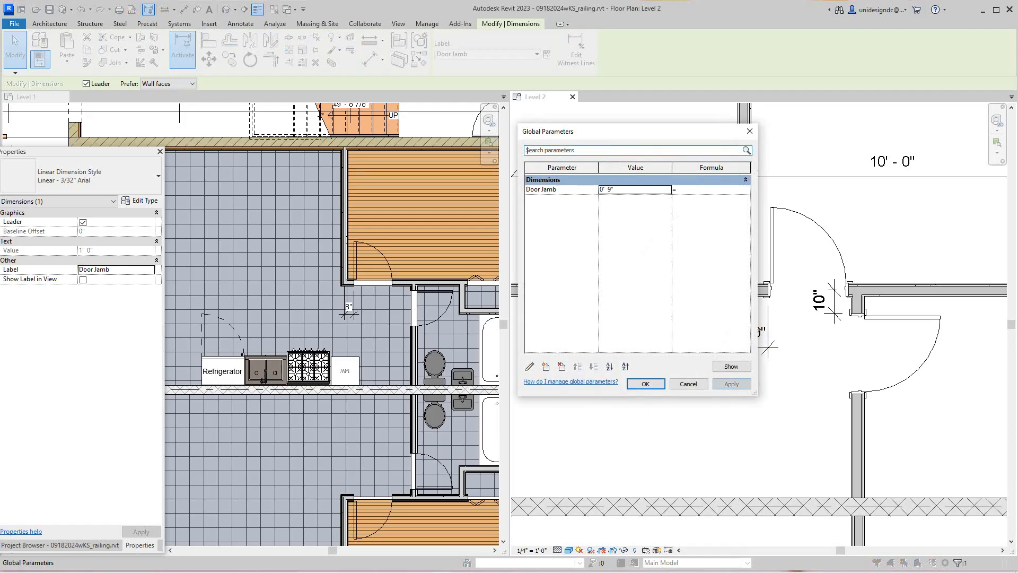
{"action": "left_click", "coordinate": [646, 384]}
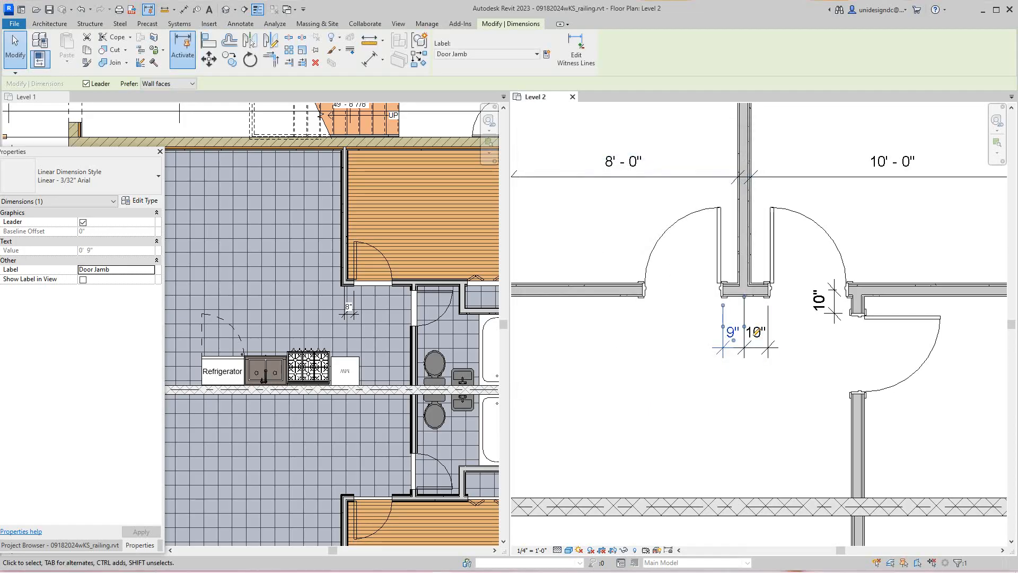
{"action": "key", "text": "Escape"}
Step: Label the 10" dimension of the door into the upper unit's 10' - 0" wide room with Door Jamb
{"action": "scroll", "coordinate": [757, 333], "scroll_direction": "down", "scroll_amount": 1}
{"action": "scroll", "coordinate": [753, 326], "scroll_direction": "up", "scroll_amount": 2}
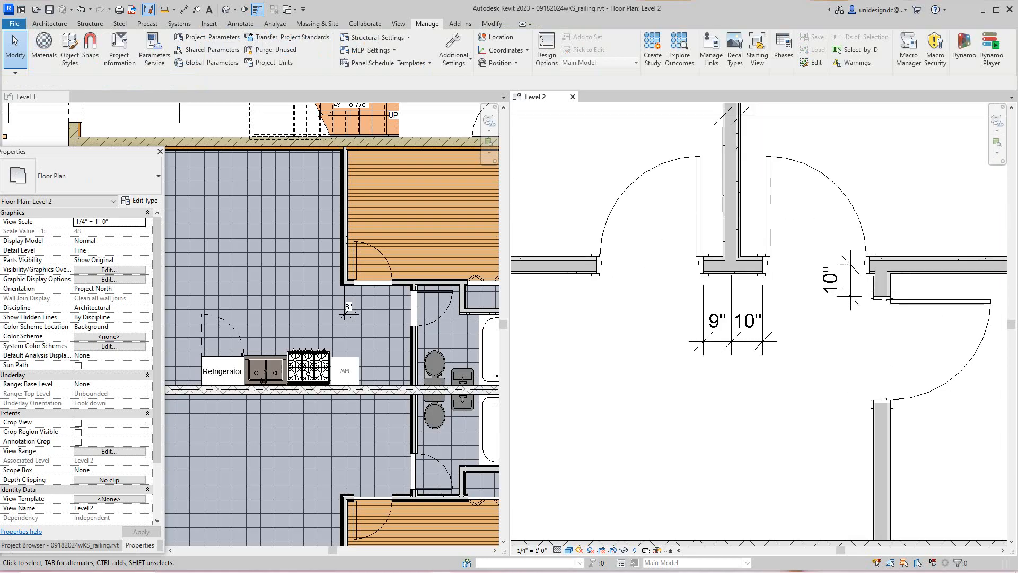
{"action": "left_click", "coordinate": [748, 322]}
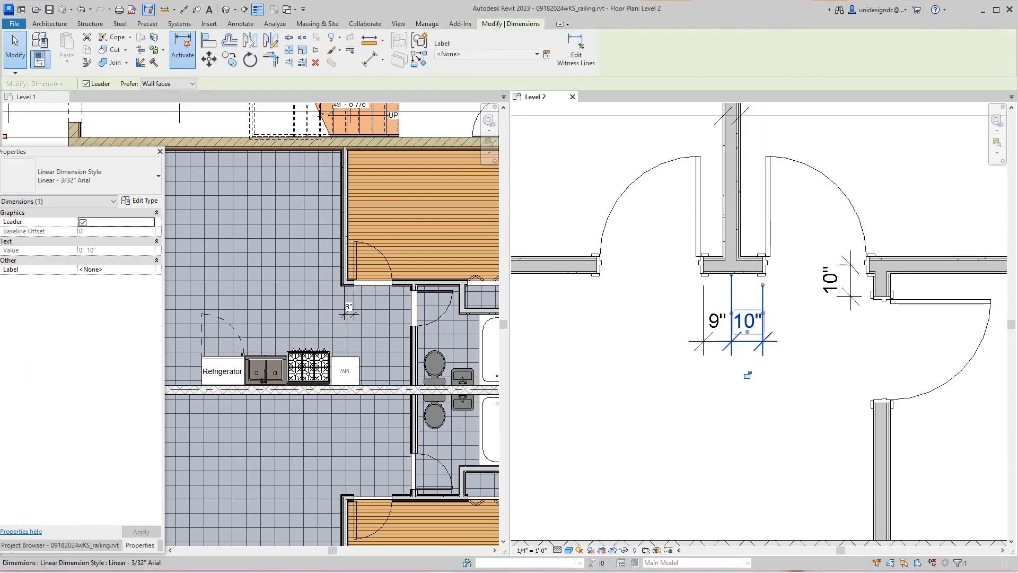
{"action": "left_click", "coordinate": [150, 270]}
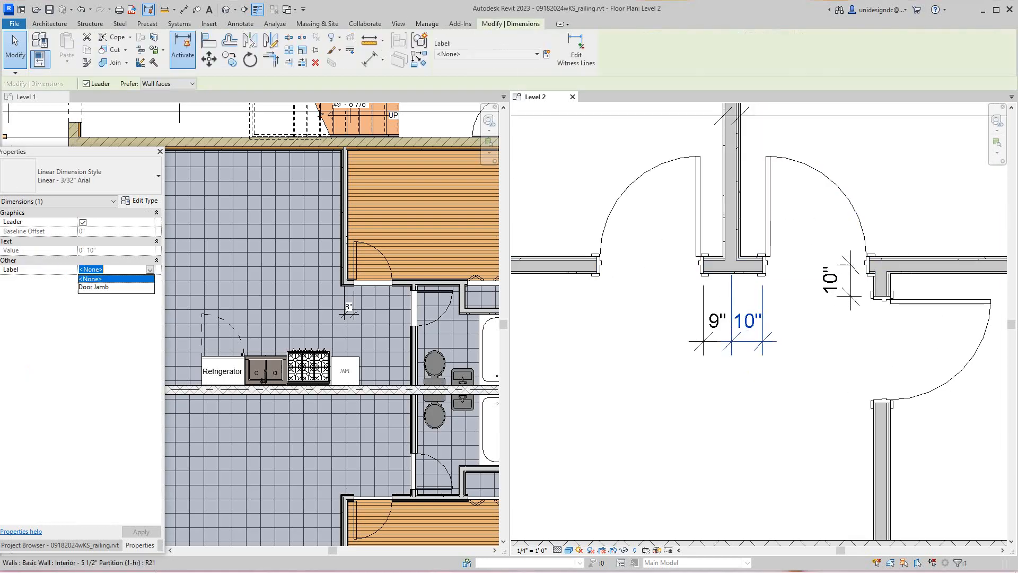
{"action": "left_click", "coordinate": [93, 287]}
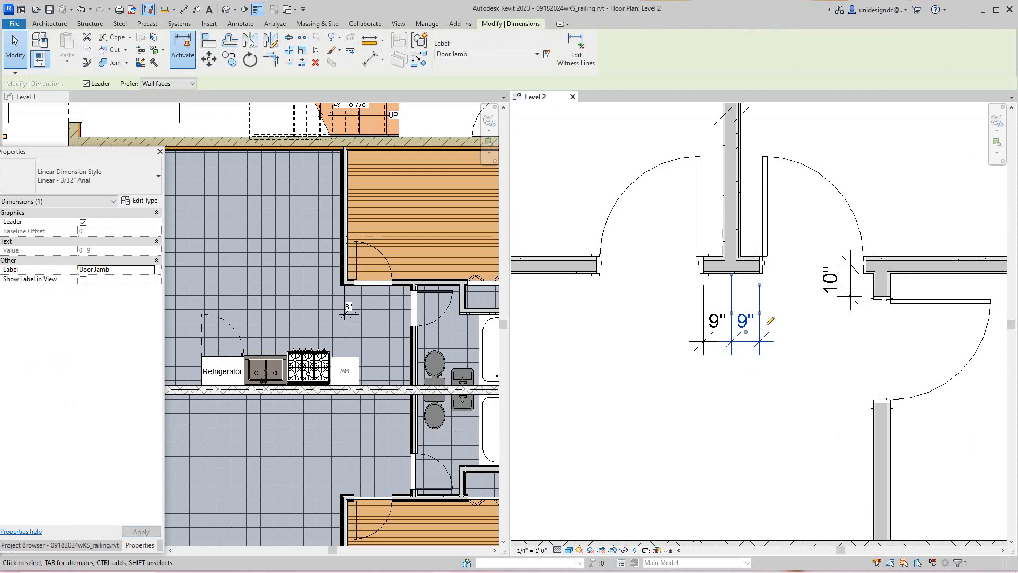
{"action": "scroll", "coordinate": [725, 309], "scroll_direction": "down", "scroll_amount": 1}
{"action": "middle_click_drag", "start_coordinate": [725, 309], "coordinate": [698, 274]}
{"action": "scroll", "coordinate": [698, 274], "scroll_direction": "down", "scroll_amount": 1}
{"action": "scroll", "coordinate": [698, 274], "scroll_direction": "up", "scroll_amount": 1}
{"action": "left_click", "coordinate": [726, 326]}
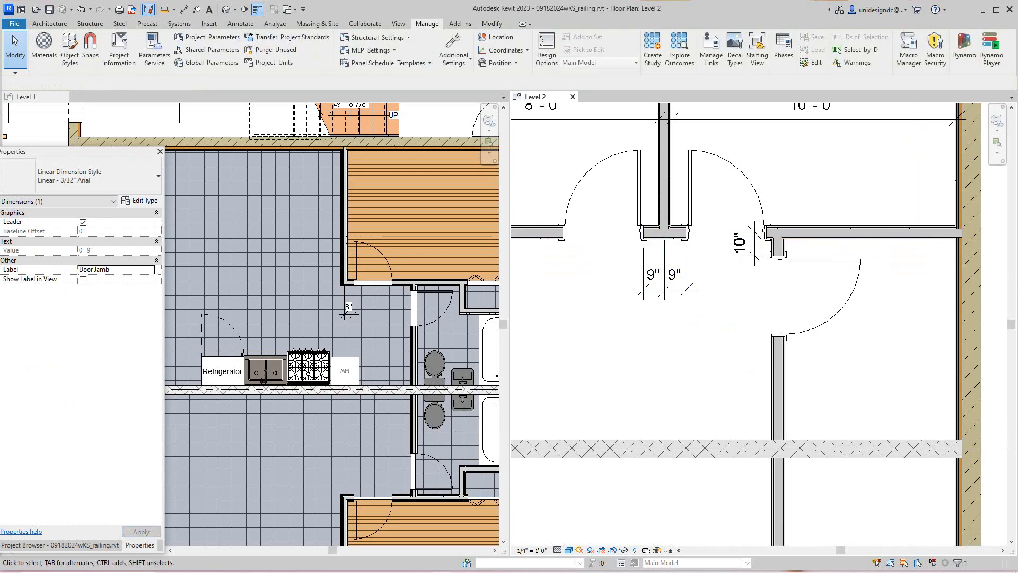
Step: Label the vertical 10" dimension of the upper unit's side-room door with Door Jamb
{"action": "left_click", "coordinate": [740, 243]}
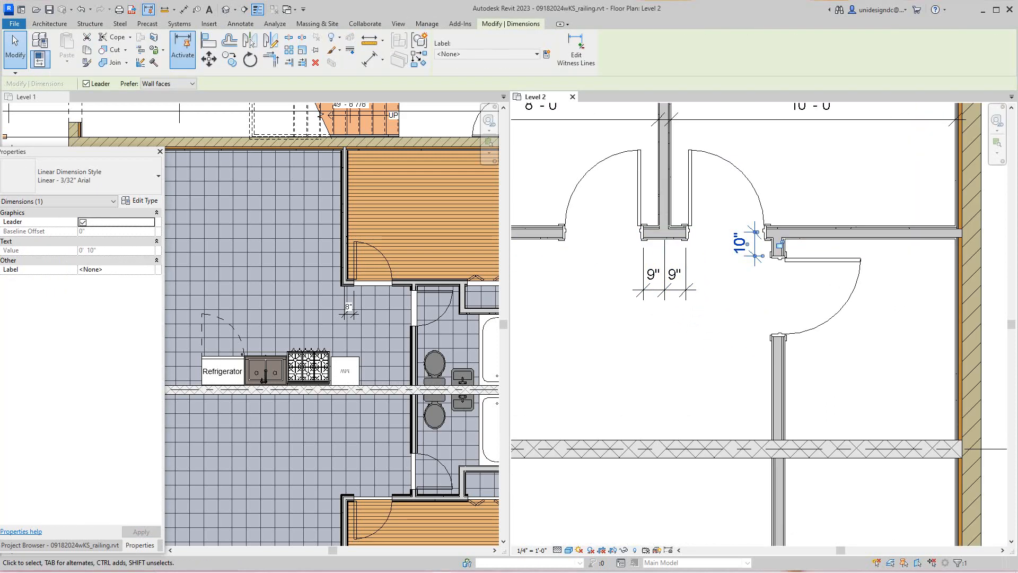
{"action": "left_click", "coordinate": [151, 270]}
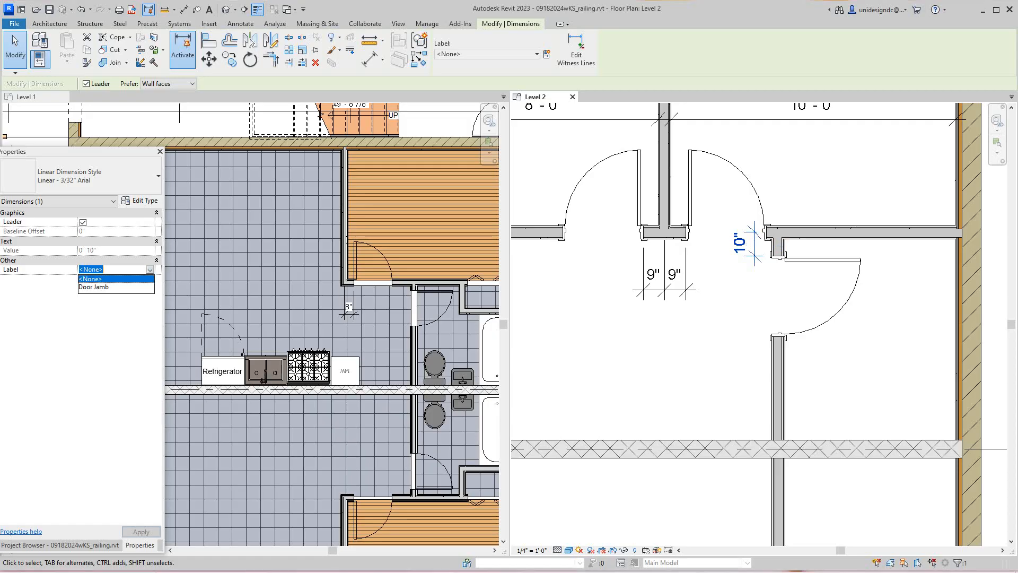
{"action": "left_click", "coordinate": [94, 287]}
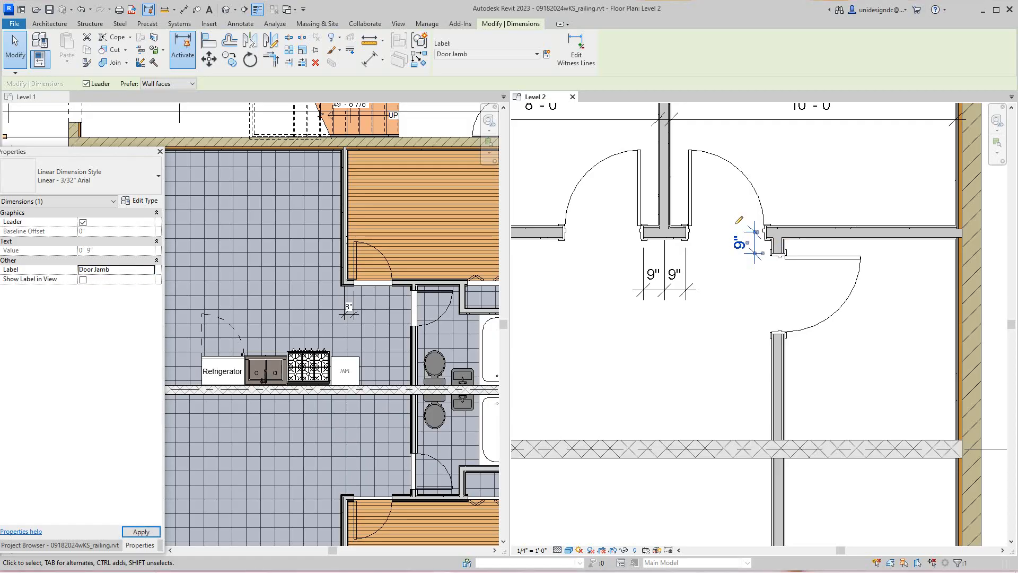
Step: Apply the Door Jamb label to the lower unit's vertical 1' - 0 3/8" side-room door dimension on Level 2
{"action": "scroll", "coordinate": [758, 354], "scroll_direction": "down", "scroll_amount": 2}
{"action": "middle_click_drag", "start_coordinate": [757, 354], "coordinate": [676, 248]}
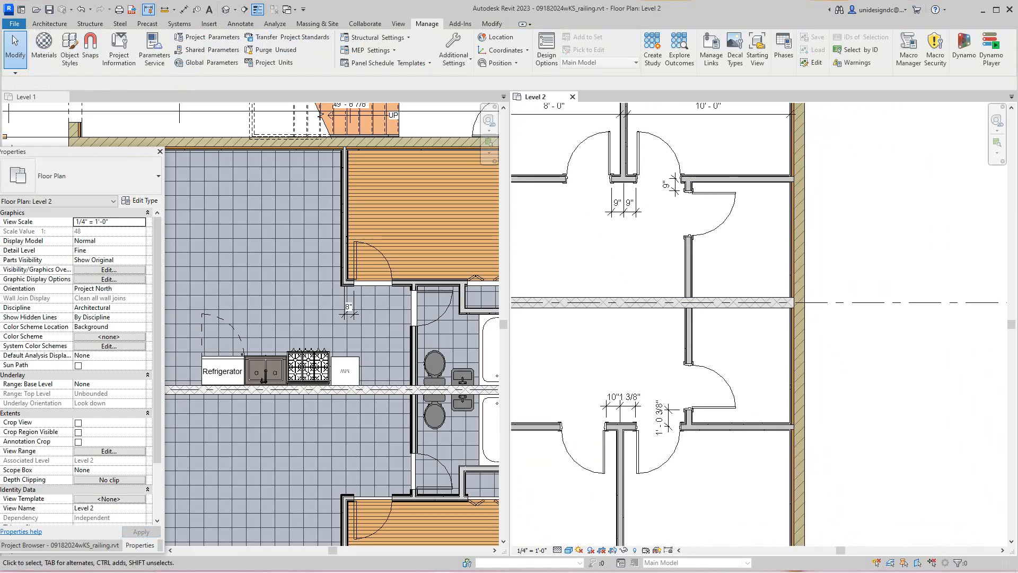
{"action": "scroll", "coordinate": [658, 426], "scroll_direction": "up", "scroll_amount": 5}
{"action": "left_click", "coordinate": [660, 425]}
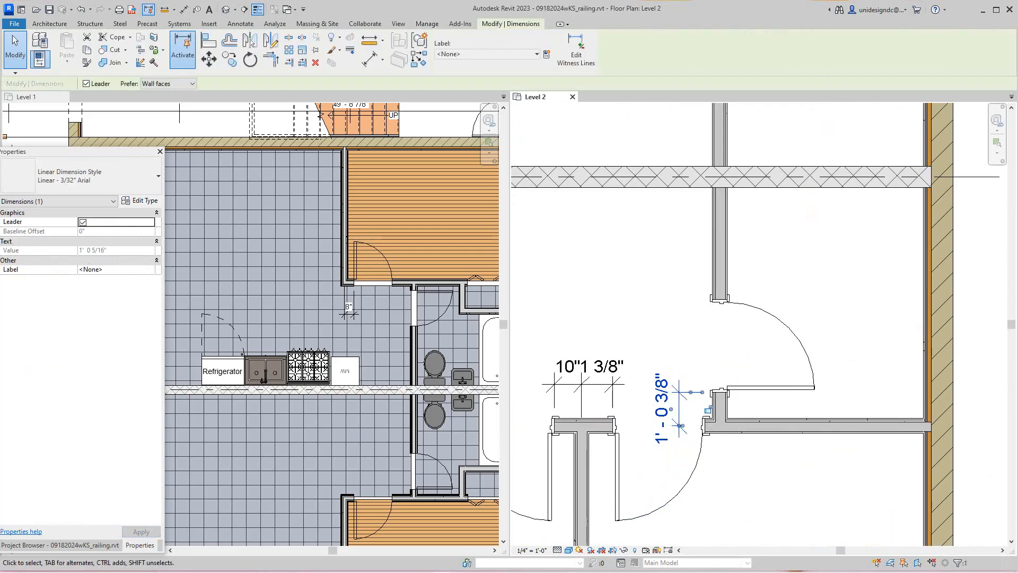
{"action": "left_click", "coordinate": [150, 269]}
{"action": "key", "text": "Return"}
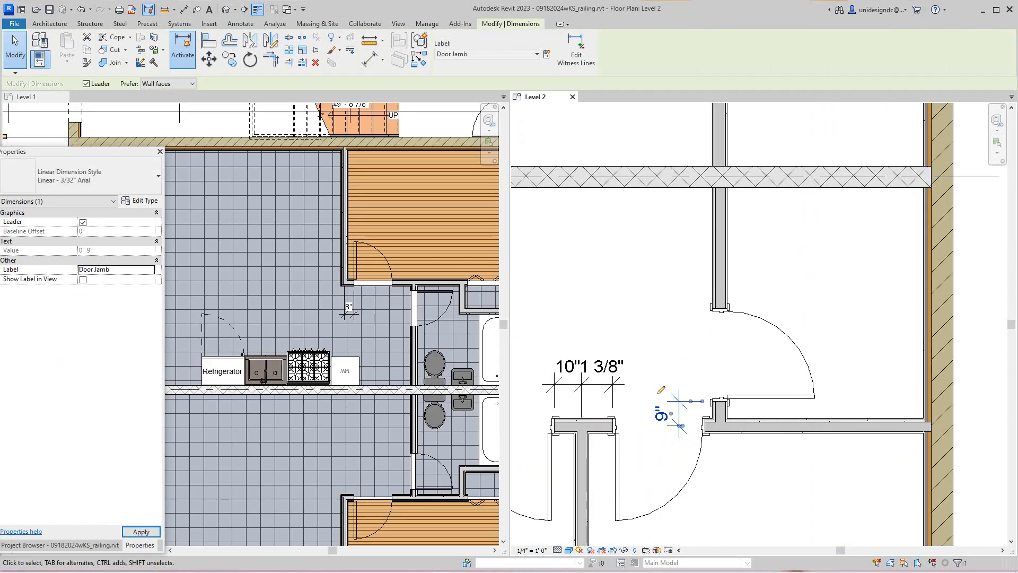
{"action": "key", "text": "Escape"}
Step: Apply the Door Jamb label to the 11 3/8" door dimension beside the lower unit's central partition
{"action": "scroll", "coordinate": [793, 292], "scroll_direction": "down", "scroll_amount": 5}
{"action": "middle_click_drag", "start_coordinate": [793, 313], "coordinate": [729, 276]}
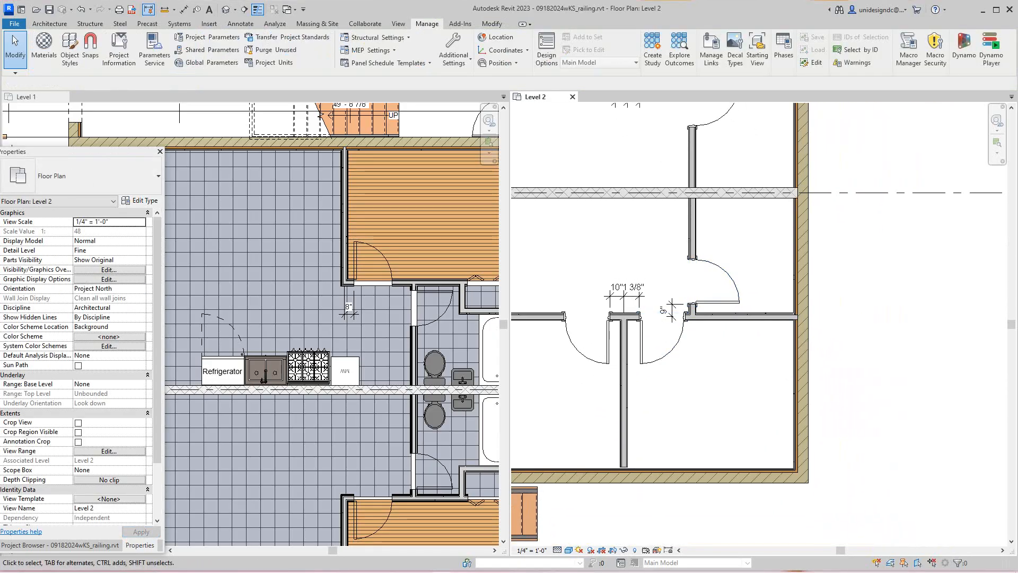
{"action": "scroll", "coordinate": [657, 375], "scroll_direction": "up", "scroll_amount": 4}
{"action": "left_click", "coordinate": [658, 346]}
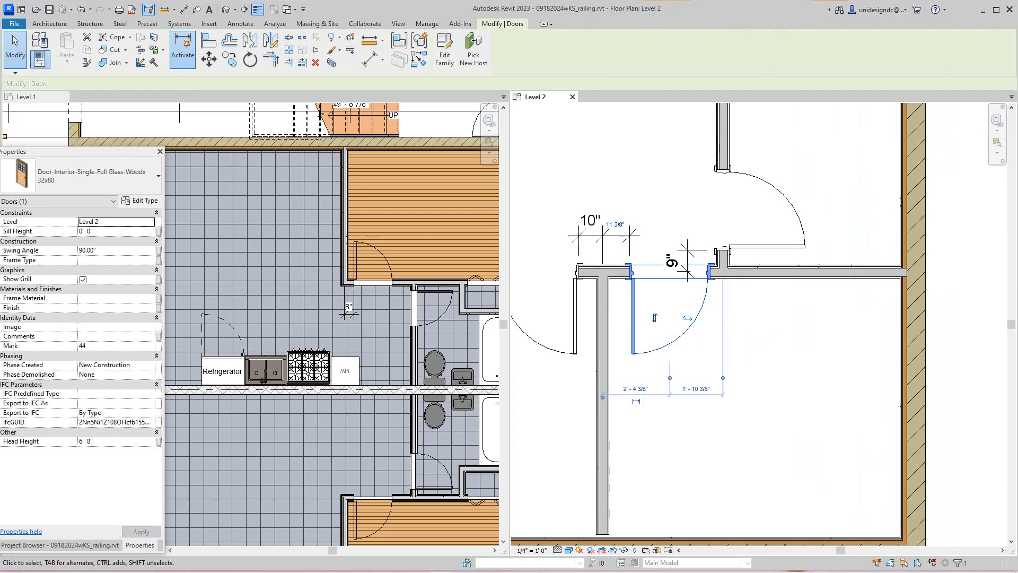
{"action": "left_click", "coordinate": [615, 225]}
{"action": "scroll", "coordinate": [611, 229], "scroll_direction": "up", "scroll_amount": 3}
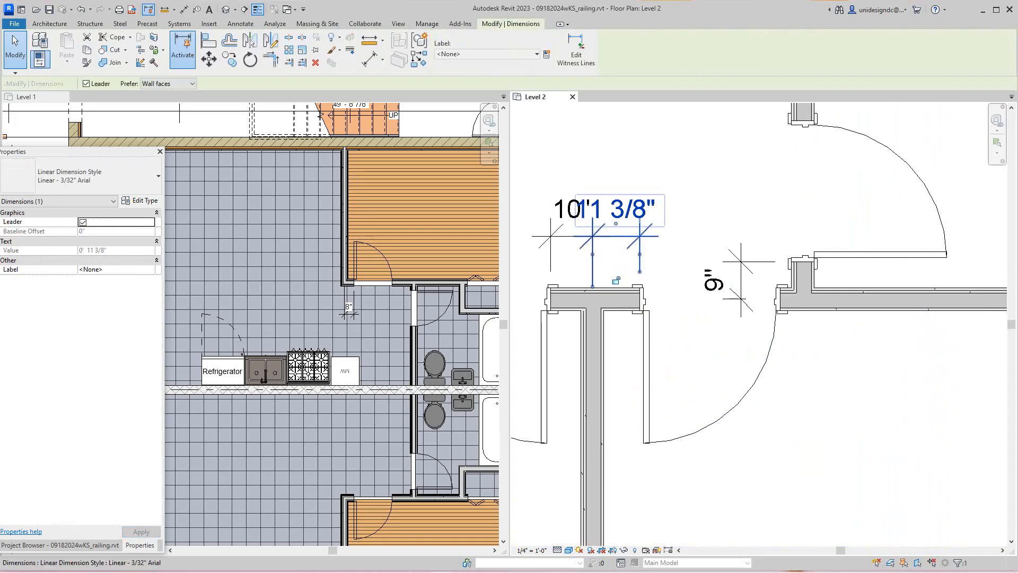
{"action": "left_click", "coordinate": [150, 269]}
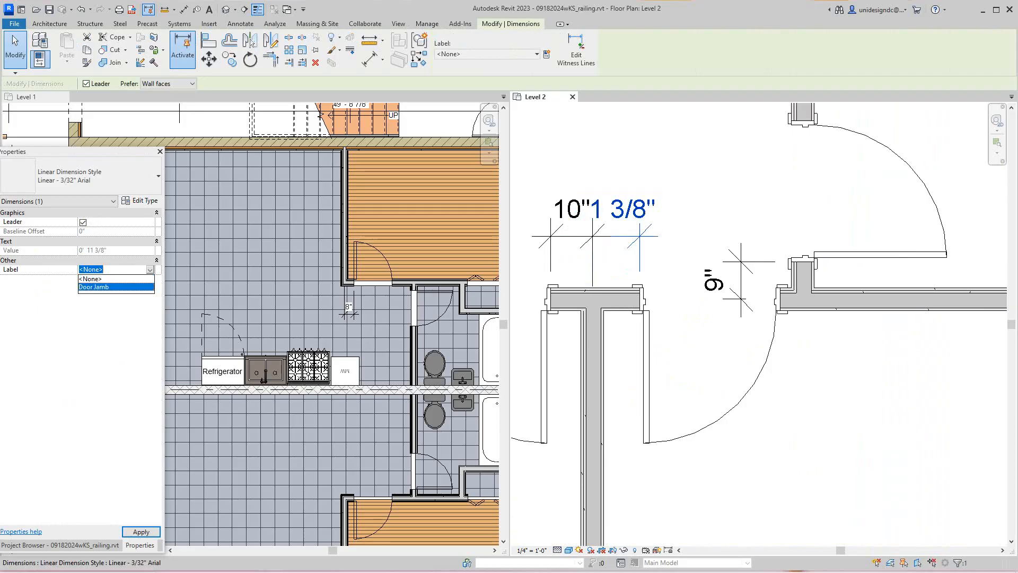
{"action": "left_click", "coordinate": [94, 287]}
{"action": "scroll", "coordinate": [900, 461], "scroll_direction": "down", "scroll_amount": 2}
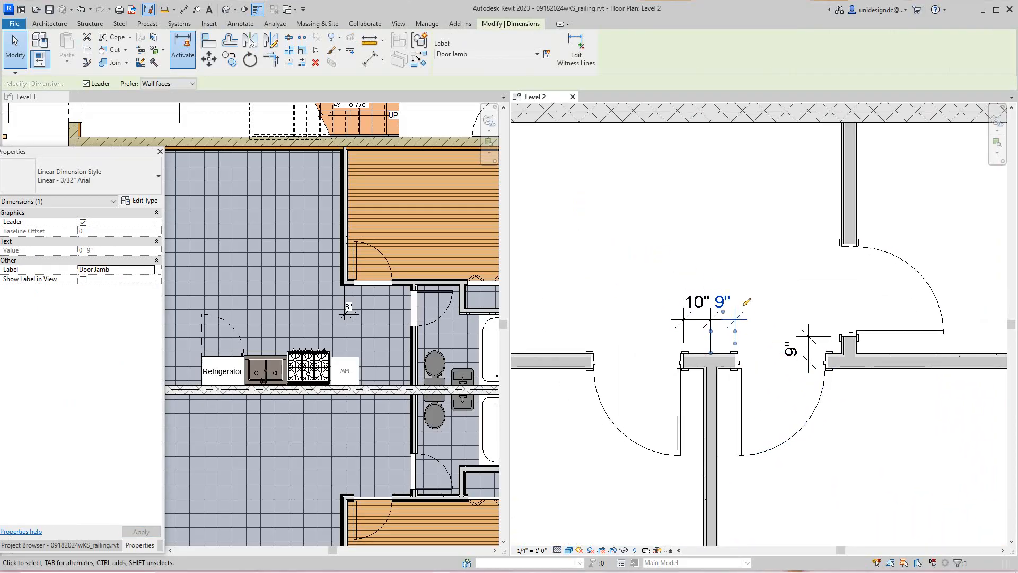
{"action": "key", "text": "Escape"}
Step: Apply the Door Jamb label to the remaining 10" door dimension at the lower unit's central partition
{"action": "left_click", "coordinate": [699, 325]}
{"action": "right_click", "coordinate": [699, 325]}
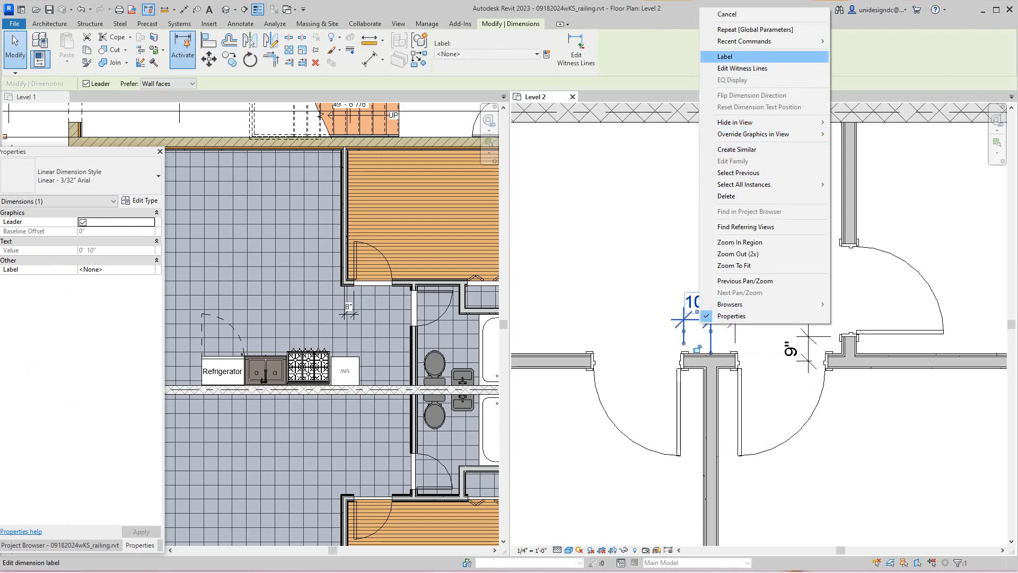
{"action": "left_click", "coordinate": [742, 56]}
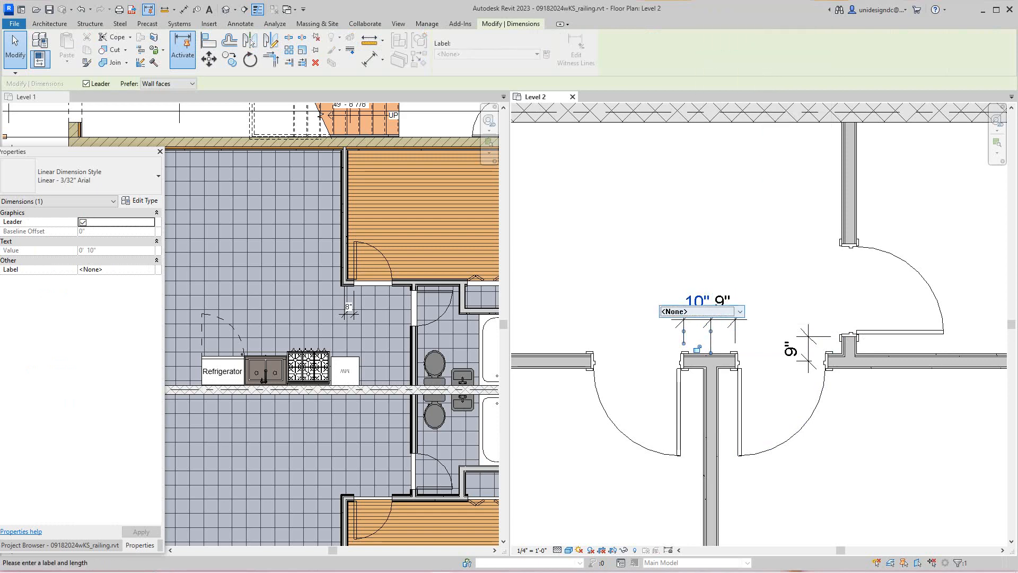
{"action": "left_click", "coordinate": [740, 311]}
{"action": "left_click", "coordinate": [678, 339]}
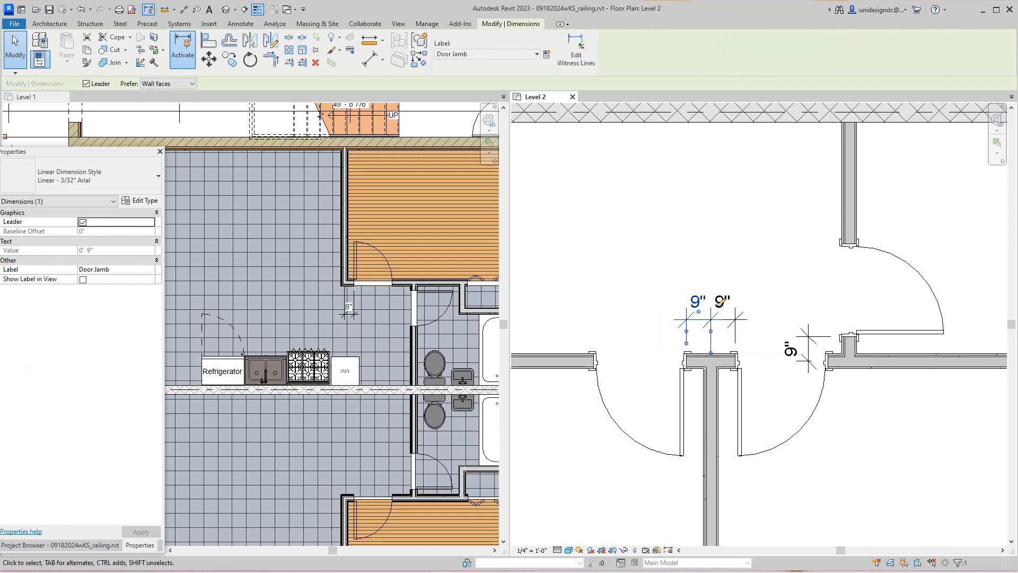
{"action": "key", "text": "Escape"}
Step: Examine the labelled door dimensions and door positions across both mirrored units on Level 2
{"action": "scroll", "coordinate": [758, 261], "scroll_direction": "down", "scroll_amount": 3}
{"action": "scroll", "coordinate": [709, 324], "scroll_direction": "down", "scroll_amount": 4}
{"action": "middle_click_drag", "start_coordinate": [710, 323], "coordinate": [727, 374]}
{"action": "scroll", "coordinate": [726, 263], "scroll_direction": "up", "scroll_amount": 2}
{"action": "middle_click_drag", "start_coordinate": [726, 263], "coordinate": [733, 292]}
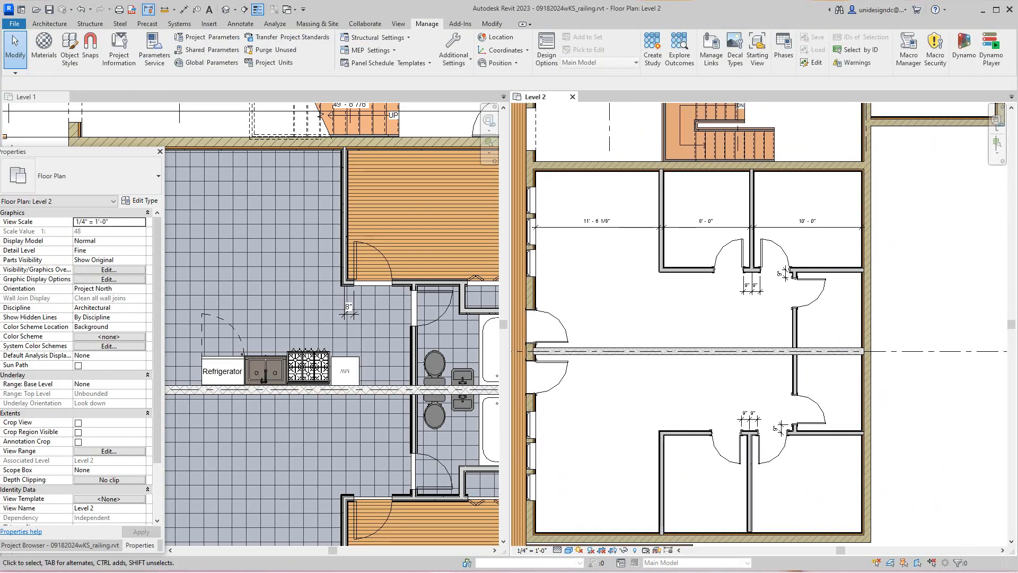
{"action": "scroll", "coordinate": [739, 302], "scroll_direction": "up", "scroll_amount": 4}
{"action": "middle_click", "coordinate": [703, 312]}
{"action": "scroll", "coordinate": [701, 313], "scroll_direction": "down", "scroll_amount": 3}
{"action": "scroll", "coordinate": [695, 310], "scroll_direction": "down", "scroll_amount": 2}
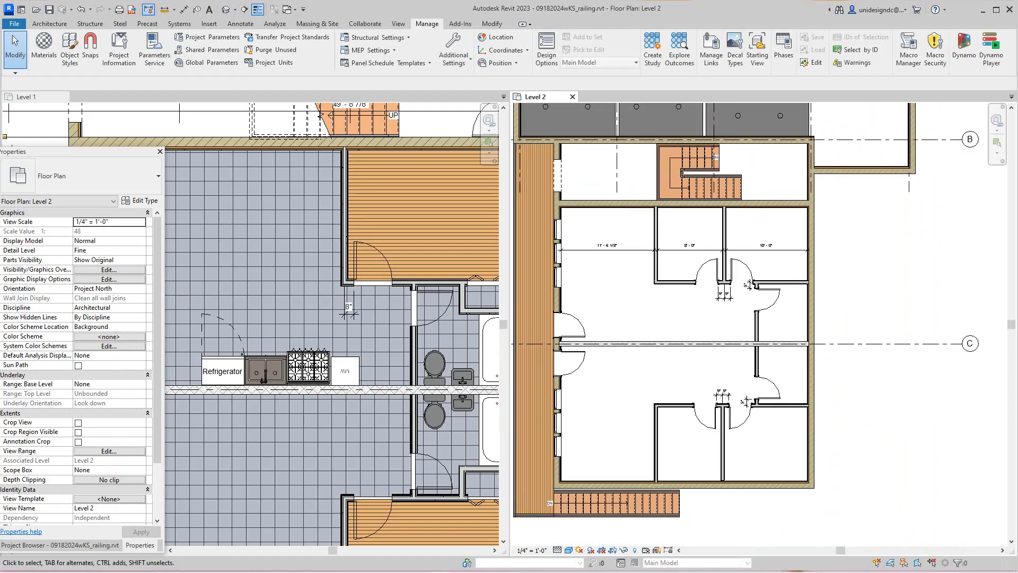
Step: Dimension from the horizontal wall centerline to the near edge of the upper bathroom's door opening on Level 1
{"action": "scroll", "coordinate": [408, 290], "scroll_direction": "up", "scroll_amount": 7}
{"action": "middle_click_drag", "start_coordinate": [344, 292], "coordinate": [338, 259]}
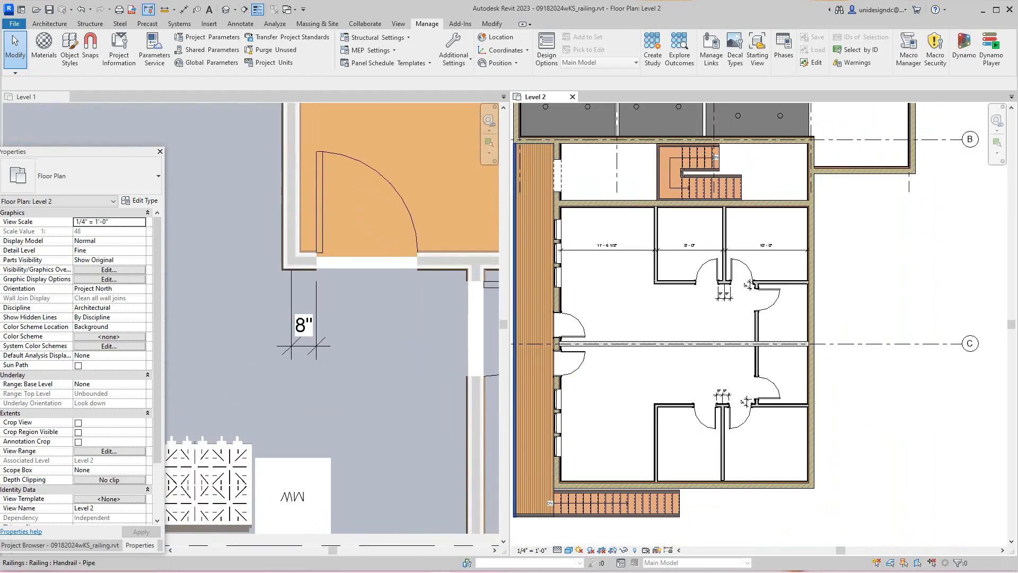
{"action": "scroll", "coordinate": [318, 340], "scroll_direction": "down", "scroll_amount": 4}
{"action": "scroll", "coordinate": [448, 310], "scroll_direction": "up", "scroll_amount": 4}
{"action": "middle_click_drag", "start_coordinate": [448, 313], "coordinate": [377, 319]}
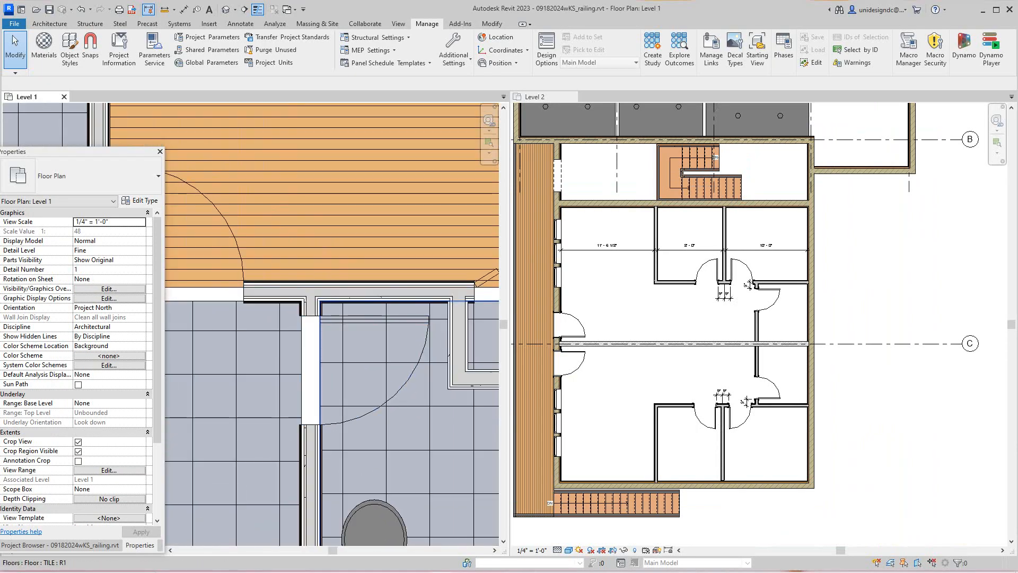
{"action": "left_click", "coordinate": [183, 9]}
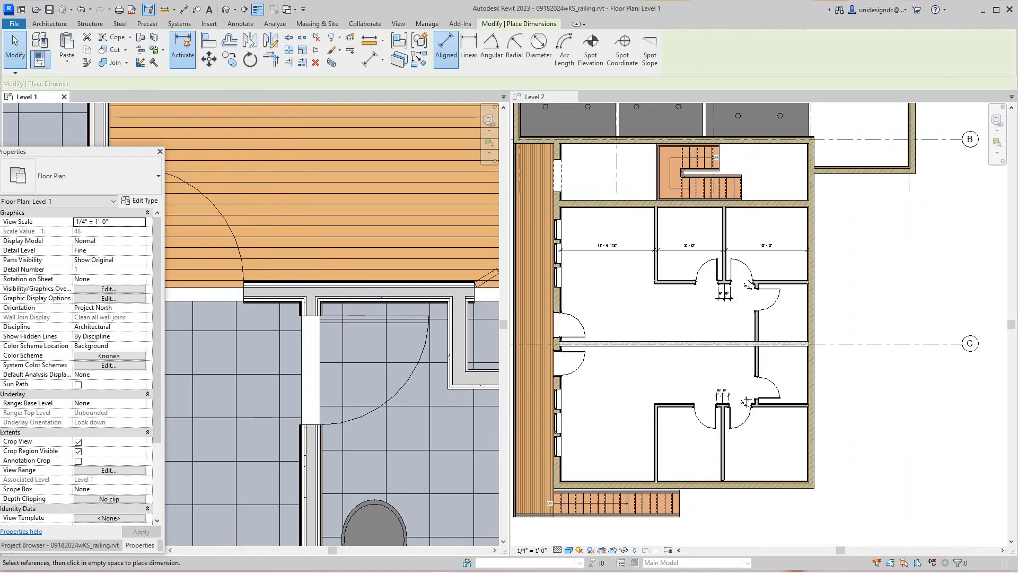
{"action": "scroll", "coordinate": [408, 343], "scroll_direction": "up", "scroll_amount": 1}
{"action": "scroll", "coordinate": [310, 327], "scroll_direction": "up", "scroll_amount": 2}
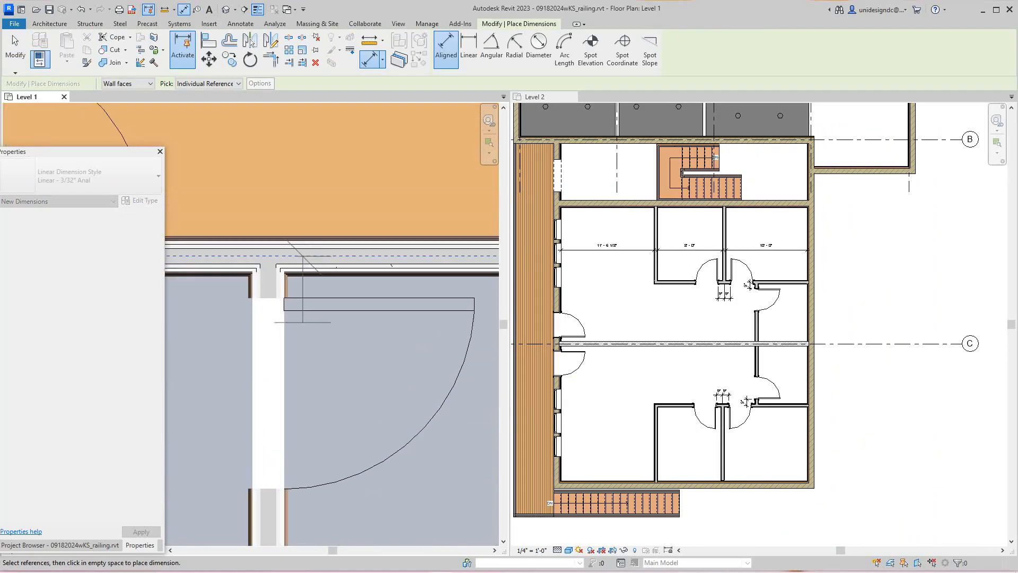
{"action": "left_click", "coordinate": [278, 296]}
{"action": "middle_click_drag", "start_coordinate": [304, 301], "coordinate": [499, 301]}
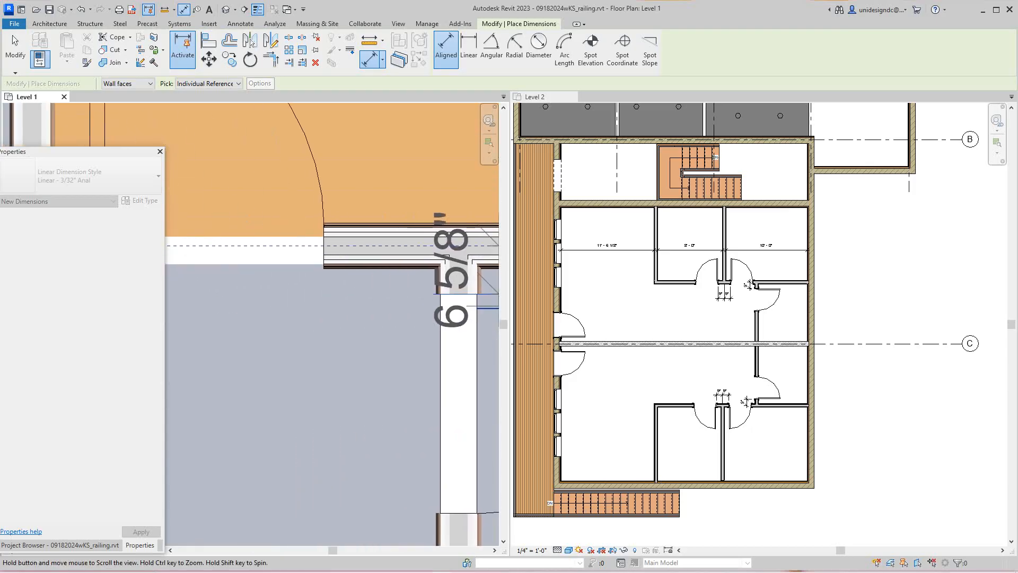
{"action": "left_click", "coordinate": [404, 364]}
{"action": "scroll", "coordinate": [396, 392], "scroll_direction": "down", "scroll_amount": 2}
{"action": "middle_click_drag", "start_coordinate": [397, 392], "coordinate": [380, 313]}
{"action": "scroll", "coordinate": [390, 478], "scroll_direction": "down", "scroll_amount": 1}
{"action": "middle_click_drag", "start_coordinate": [390, 493], "coordinate": [359, 107]}
{"action": "scroll", "coordinate": [371, 395], "scroll_direction": "up", "scroll_amount": 2}
{"action": "scroll", "coordinate": [366, 389], "scroll_direction": "up", "scroll_amount": 1}
{"action": "left_click", "coordinate": [366, 409]}
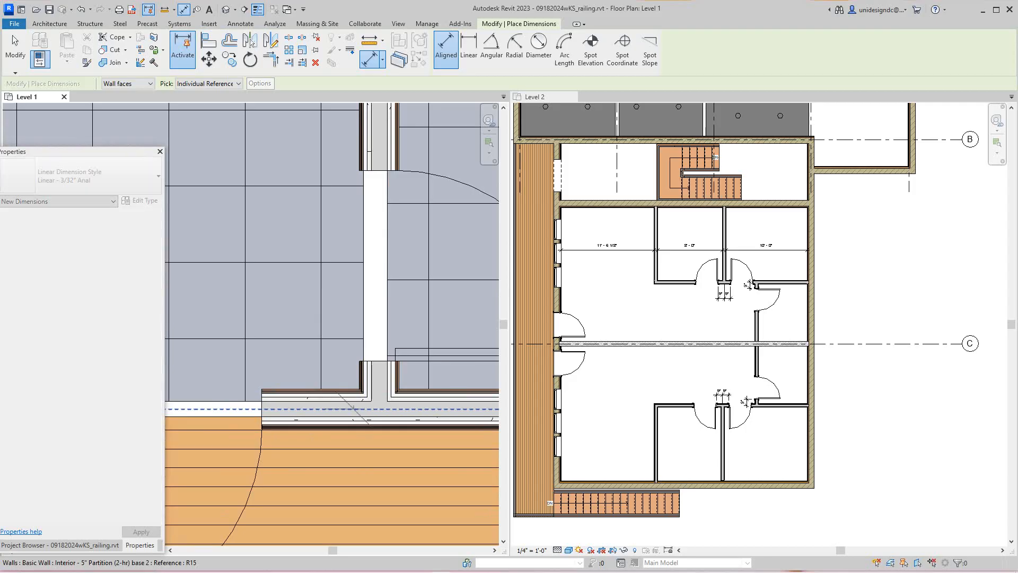
{"action": "left_click", "coordinate": [367, 361]}
{"action": "scroll", "coordinate": [367, 361], "scroll_direction": "down", "scroll_amount": 5}
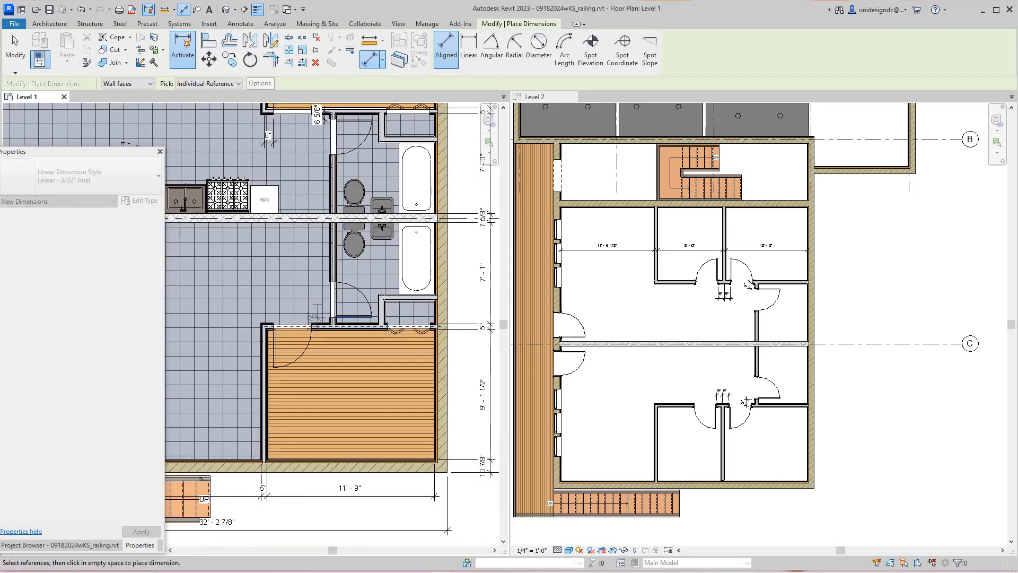
{"action": "scroll", "coordinate": [287, 339], "scroll_direction": "up", "scroll_amount": 4}
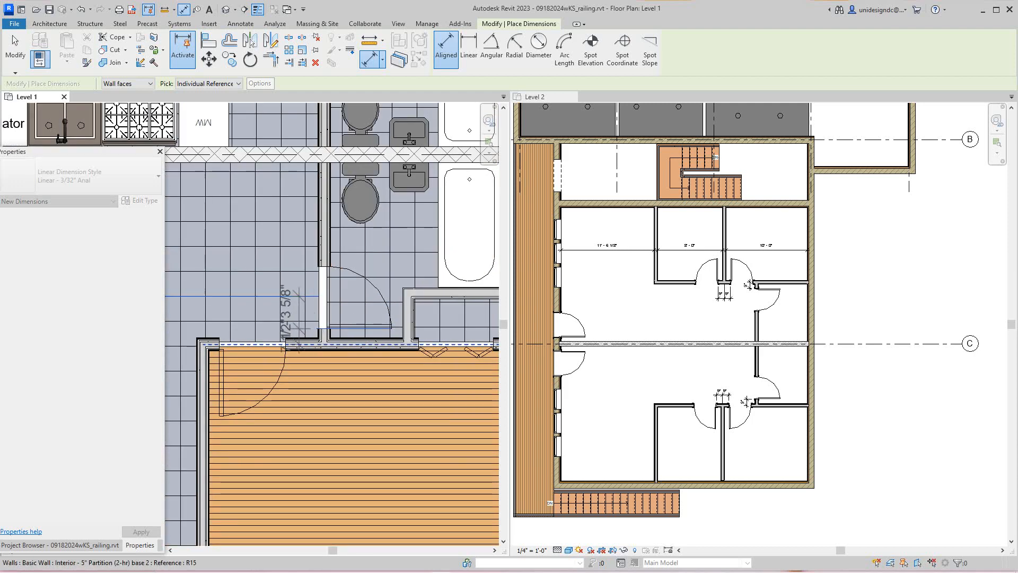
{"action": "scroll", "coordinate": [193, 403], "scroll_direction": "up", "scroll_amount": 1}
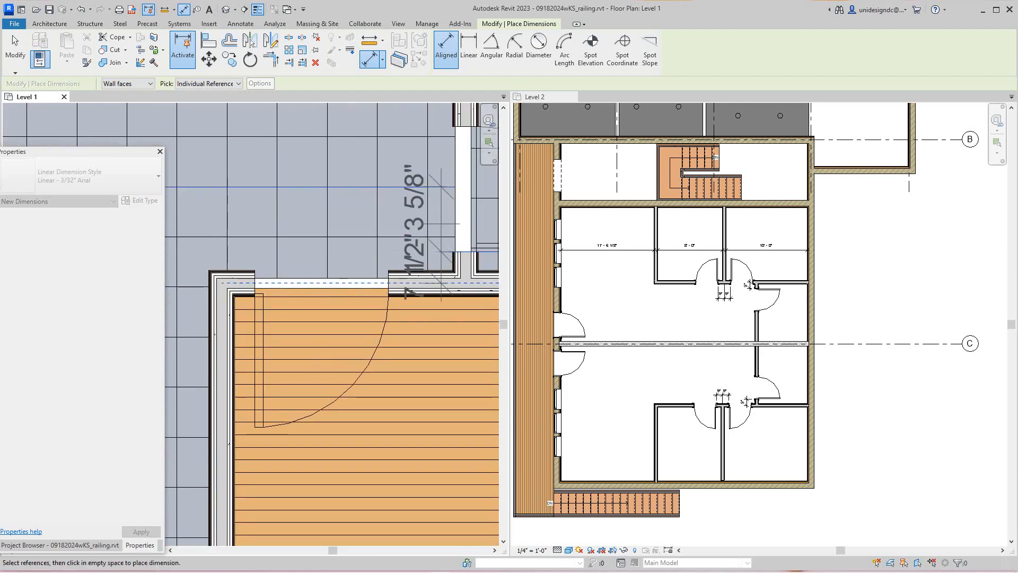
{"action": "right_click", "coordinate": [444, 229]}
{"action": "left_click", "coordinate": [457, 234]}
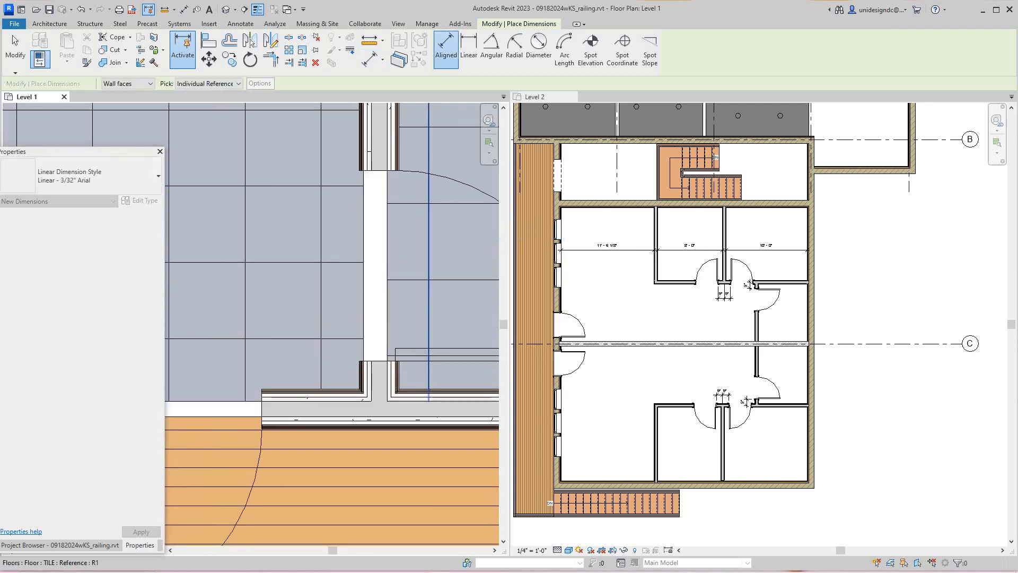
Step: Dimension from the horizontal wall centerline to the near edge of the lower bathroom's door opening on Level 1
{"action": "middle_click_drag", "start_coordinate": [430, 352], "coordinate": [422, 325]}
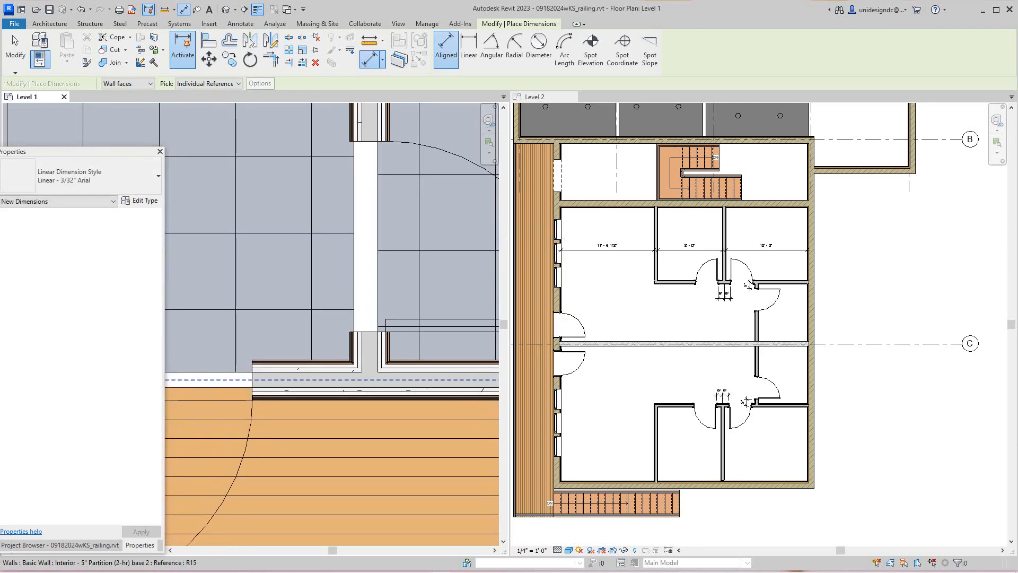
{"action": "left_click", "coordinate": [350, 380]}
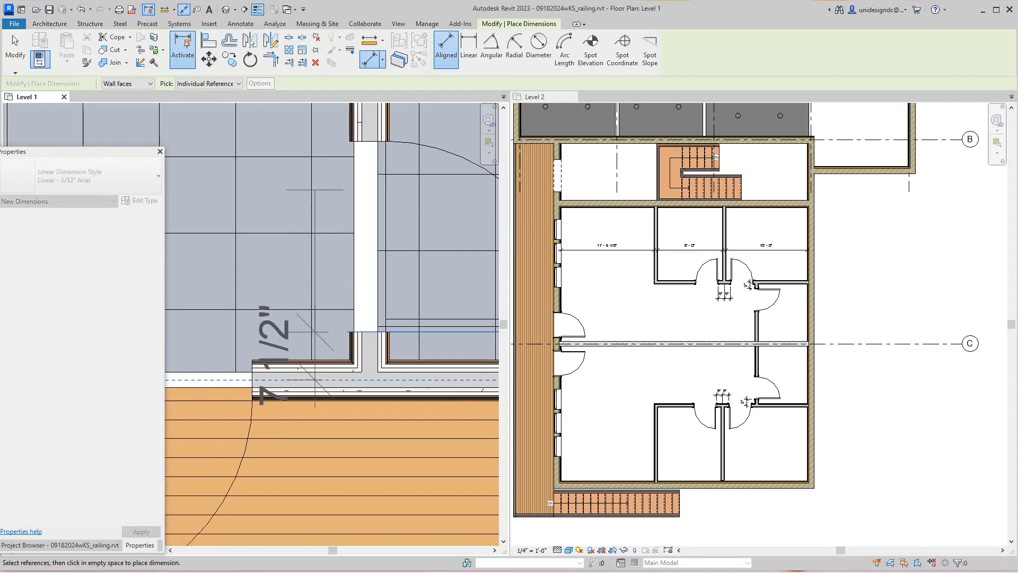
{"action": "left_click", "coordinate": [300, 355]}
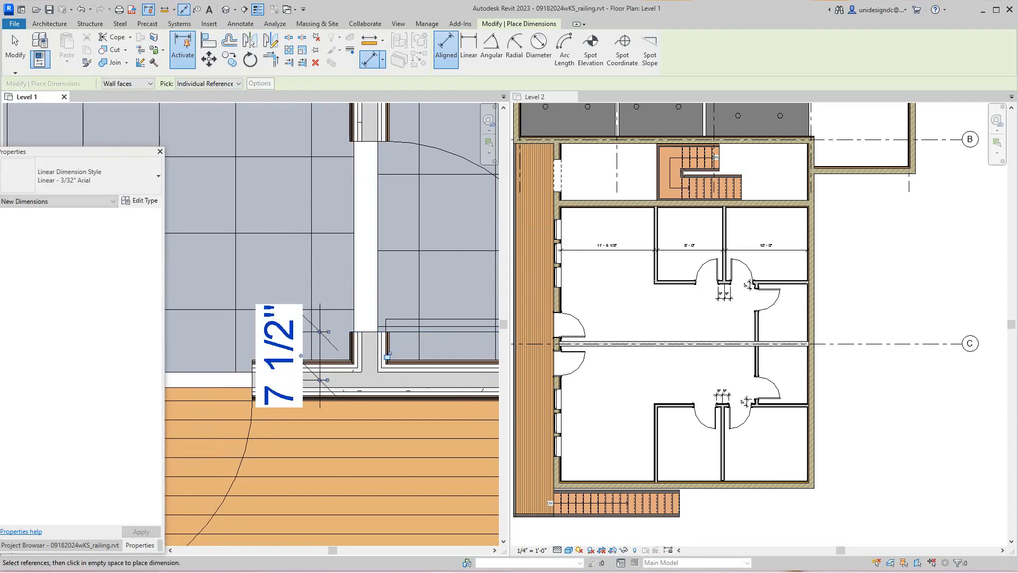
{"action": "scroll", "coordinate": [317, 313], "scroll_direction": "down", "scroll_amount": 4}
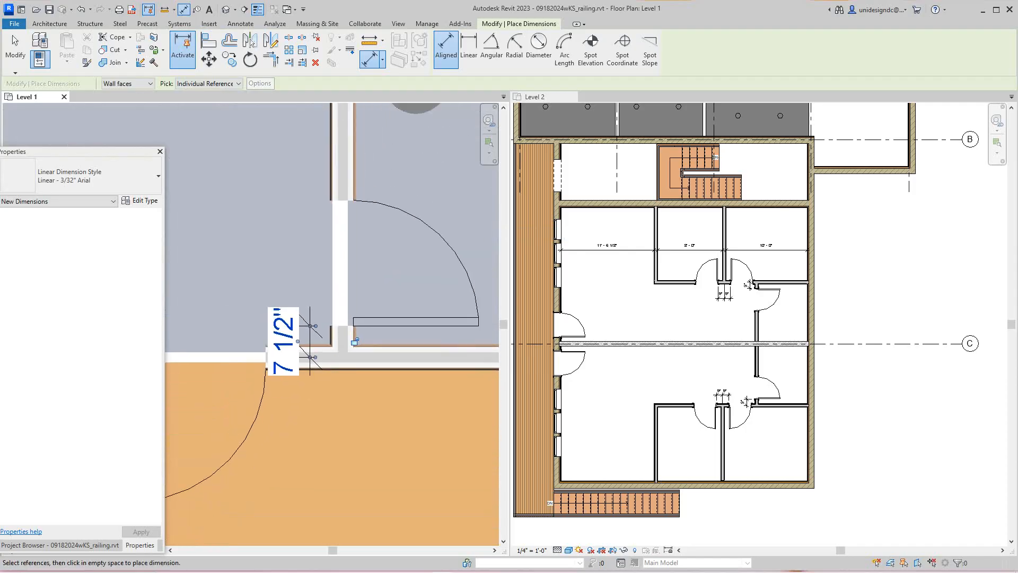
{"action": "scroll", "coordinate": [313, 334], "scroll_direction": "down", "scroll_amount": 2}
{"action": "scroll", "coordinate": [313, 334], "scroll_direction": "up", "scroll_amount": 5}
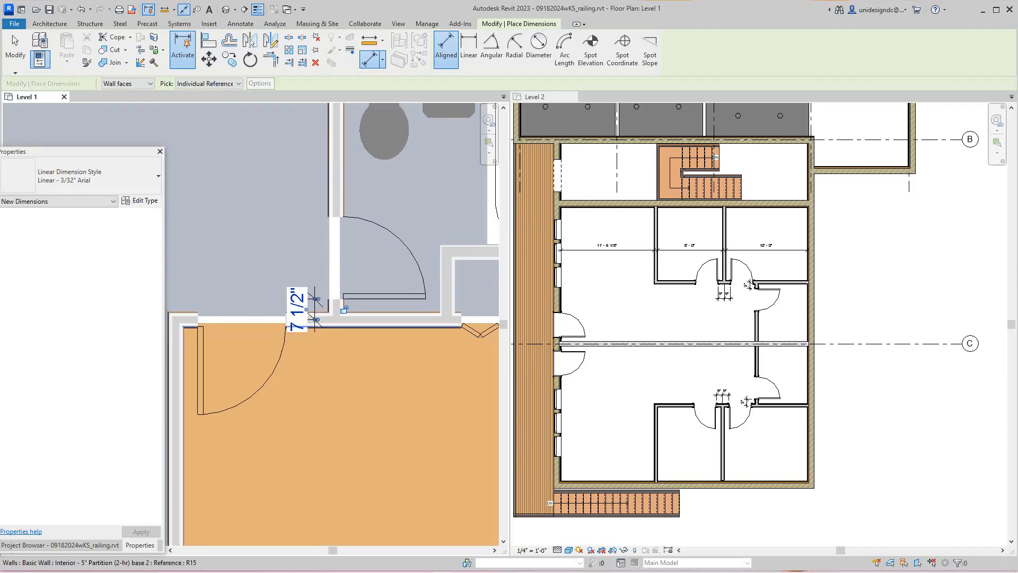
{"action": "right_click", "coordinate": [314, 228]}
{"action": "left_click", "coordinate": [326, 234]}
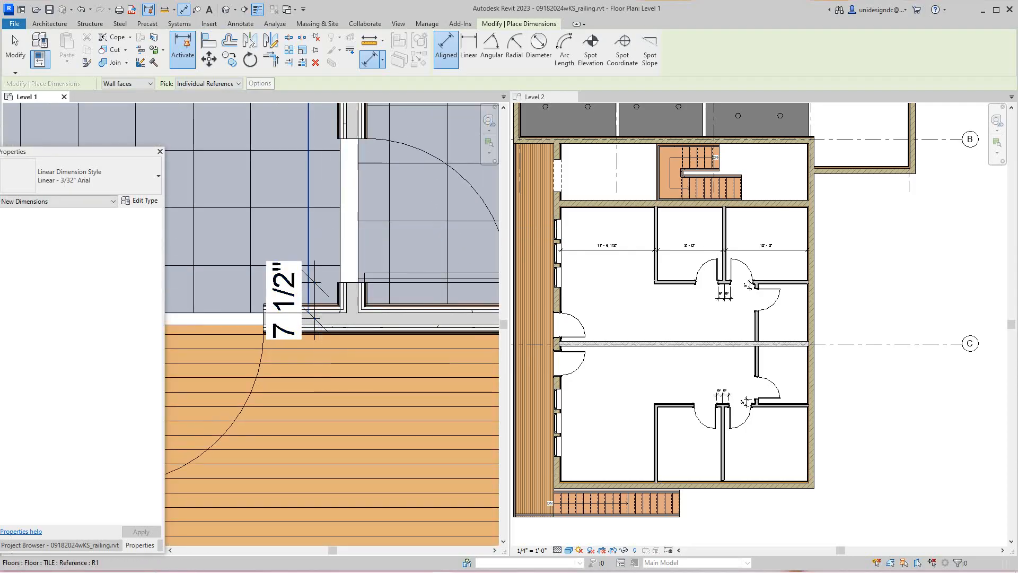
{"action": "right_click", "coordinate": [328, 280]}
{"action": "left_click", "coordinate": [339, 288]}
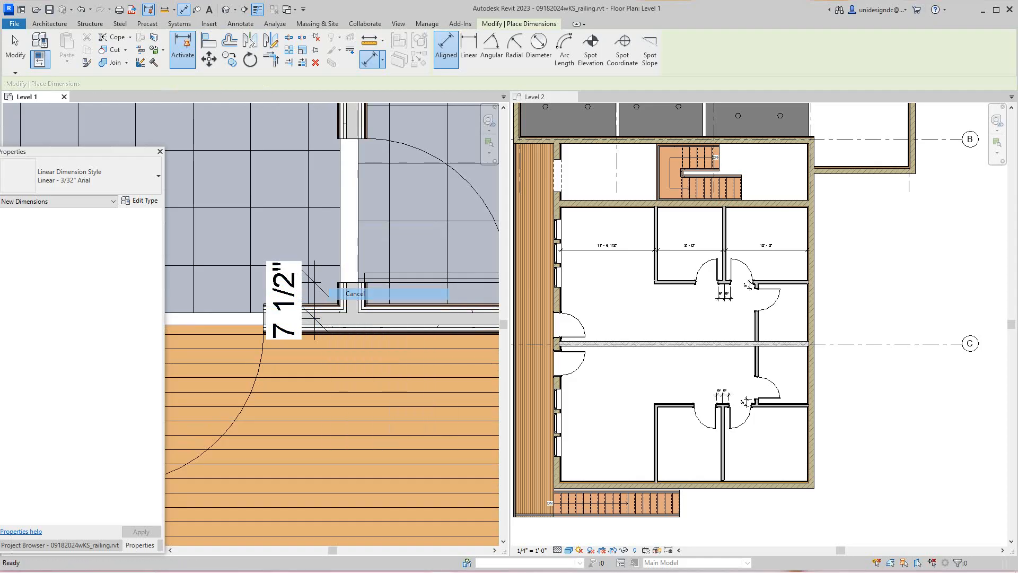
Step: Apply the Door Jamb label to the dimension at the lower bathroom's door opening on Level 1
{"action": "left_click", "coordinate": [315, 304]}
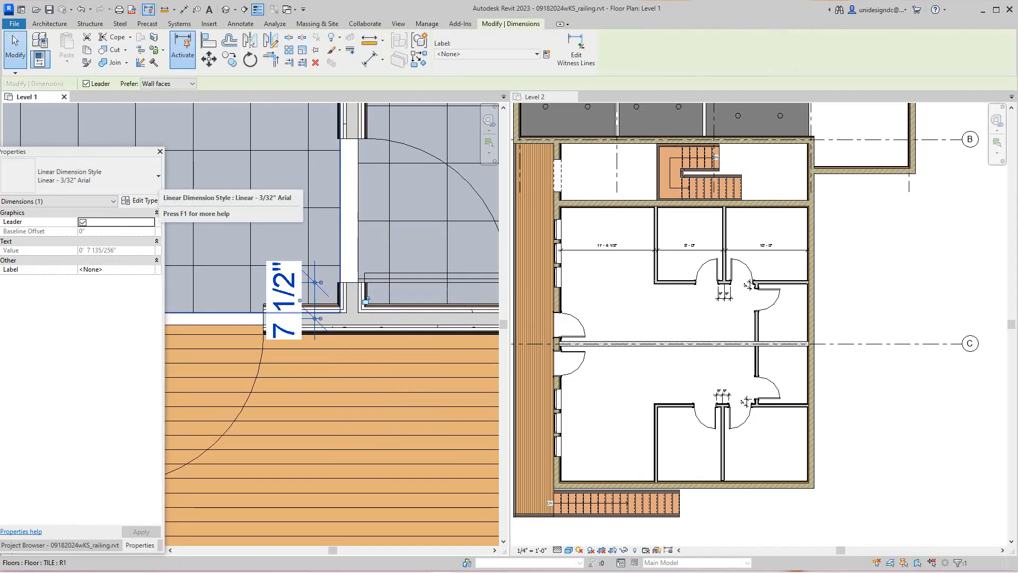
{"action": "left_click", "coordinate": [151, 270]}
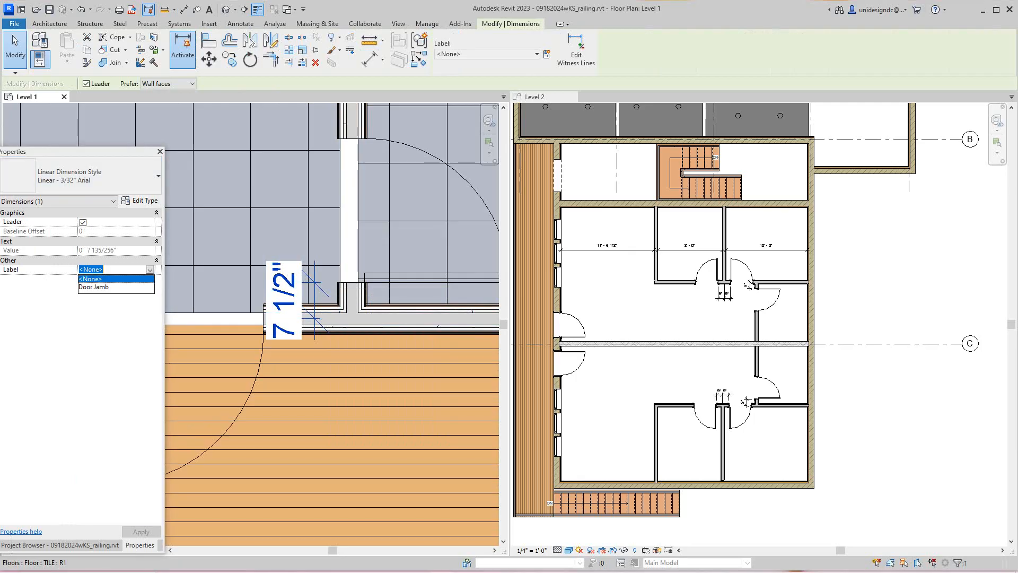
{"action": "left_click", "coordinate": [94, 287]}
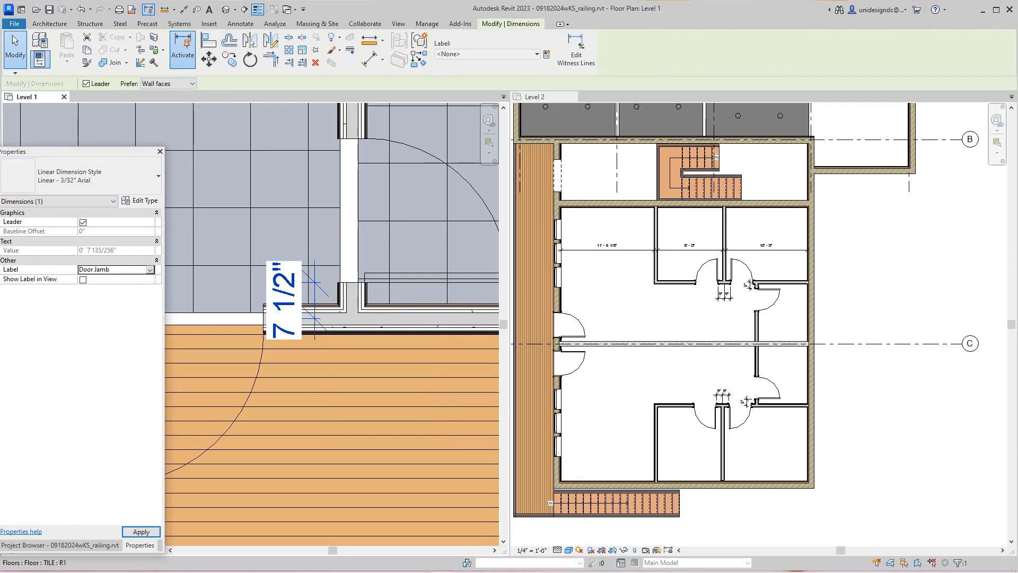
{"action": "left_click", "coordinate": [150, 270]}
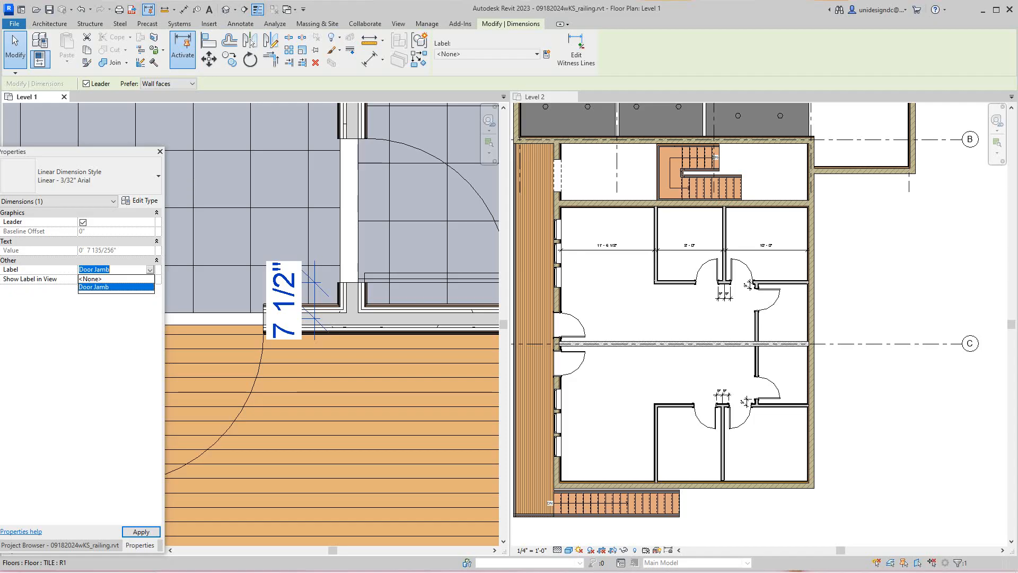
{"action": "left_click", "coordinate": [94, 287]}
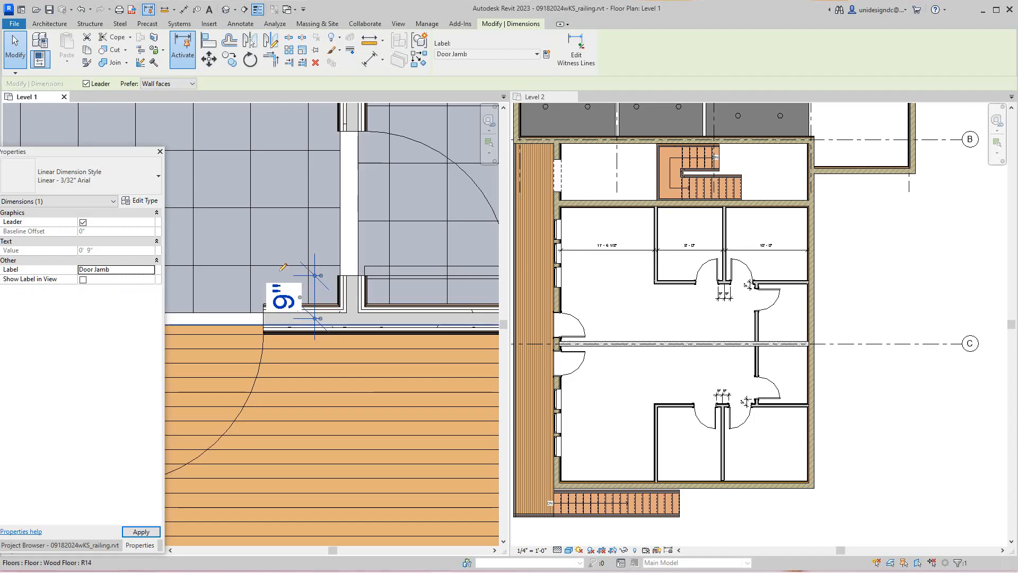
{"action": "left_click", "coordinate": [314, 363]}
Step: Examine the door dimensions and door positions in the mirrored units on Level 1 and Level 2
{"action": "scroll", "coordinate": [313, 362], "scroll_direction": "down", "scroll_amount": 9}
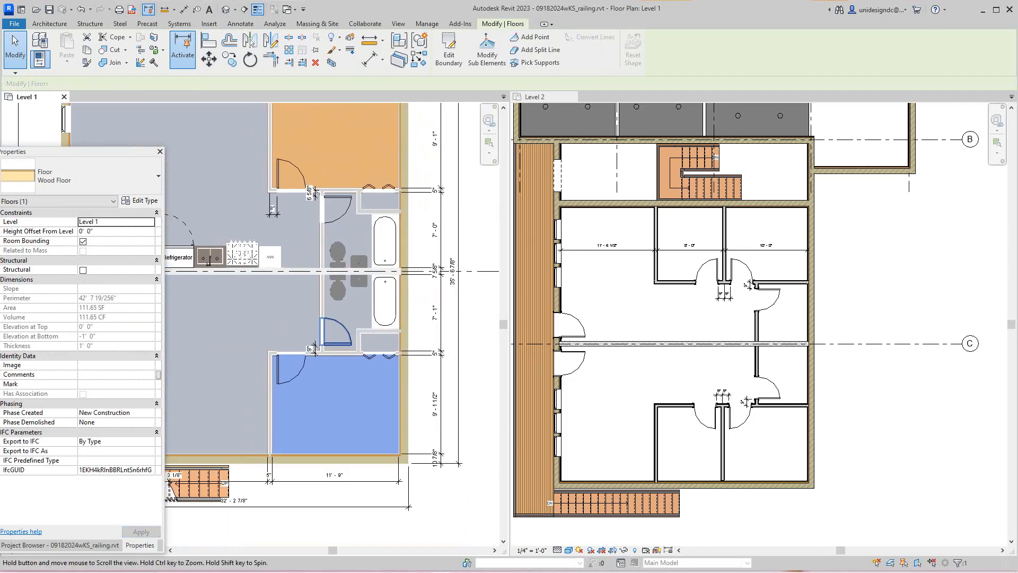
{"action": "middle_click_drag", "start_coordinate": [313, 362], "coordinate": [370, 387]}
{"action": "scroll", "coordinate": [345, 295], "scroll_direction": "down", "scroll_amount": 4}
{"action": "middle_click_drag", "start_coordinate": [344, 295], "coordinate": [359, 371]}
{"action": "scroll", "coordinate": [352, 348], "scroll_direction": "down", "scroll_amount": 2}
{"action": "scroll", "coordinate": [729, 424], "scroll_direction": "up", "scroll_amount": 9}
{"action": "scroll", "coordinate": [724, 387], "scroll_direction": "down", "scroll_amount": 5}
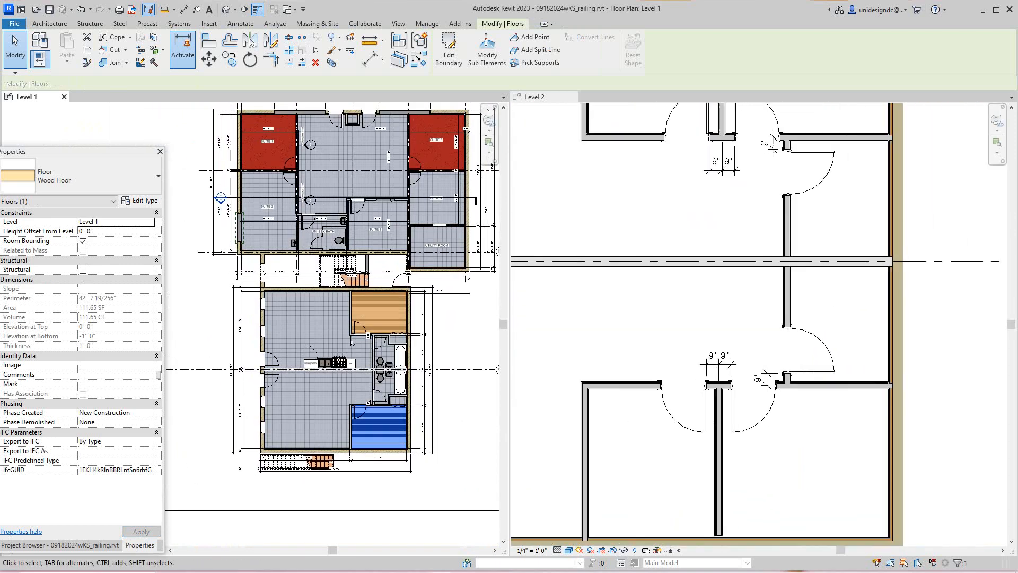
{"action": "left_click", "coordinate": [707, 402]}
{"action": "scroll", "coordinate": [765, 389], "scroll_direction": "up", "scroll_amount": 4}
{"action": "scroll", "coordinate": [765, 388], "scroll_direction": "down", "scroll_amount": 4}
{"action": "middle_click_drag", "start_coordinate": [765, 383], "coordinate": [746, 544]}
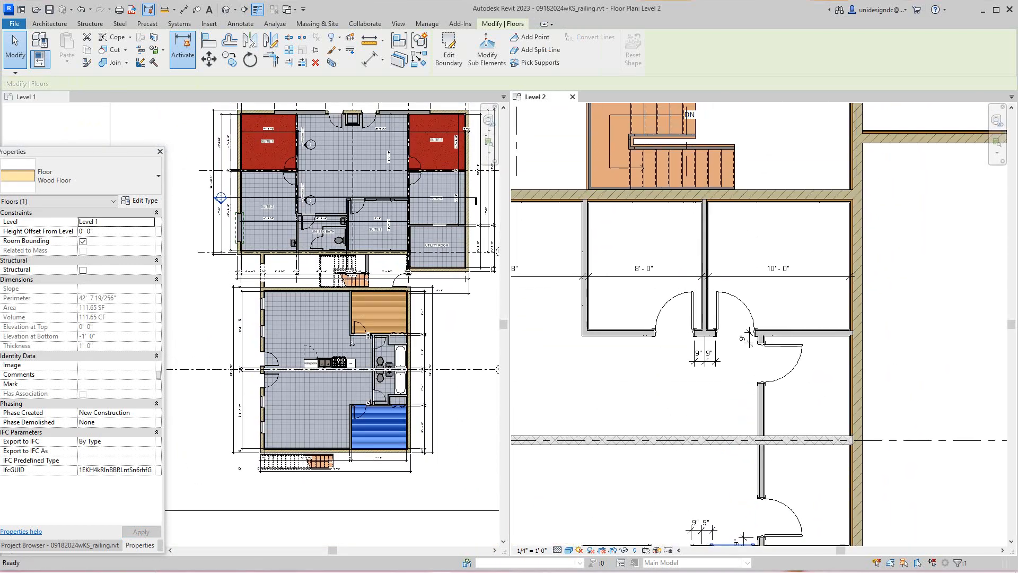
{"action": "scroll", "coordinate": [785, 440], "scroll_direction": "down", "scroll_amount": 1}
{"action": "scroll", "coordinate": [785, 439], "scroll_direction": "down", "scroll_amount": 3}
{"action": "middle_click_drag", "start_coordinate": [785, 439], "coordinate": [809, 391]}
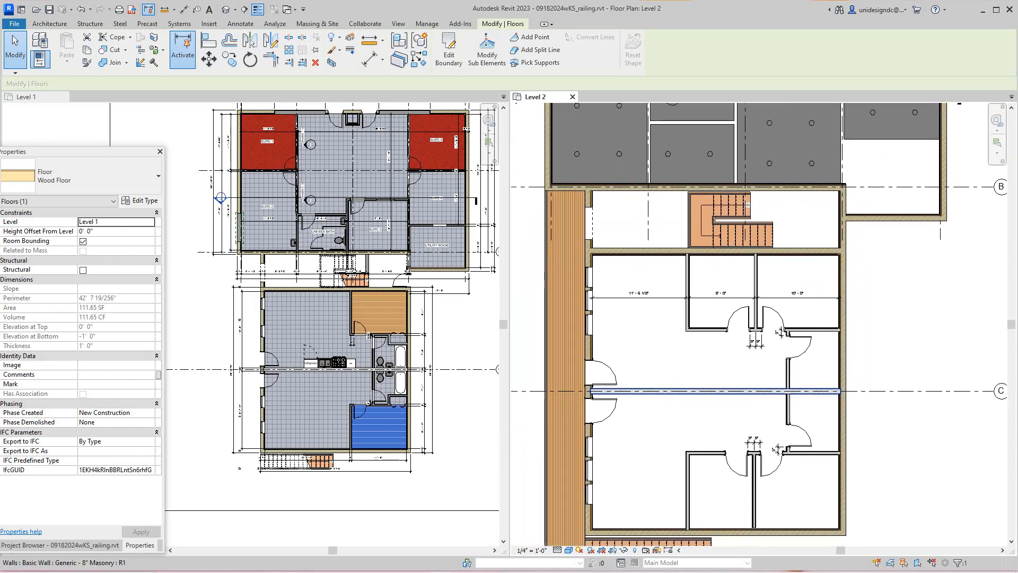
{"action": "scroll", "coordinate": [812, 391], "scroll_direction": "up", "scroll_amount": 4}
{"action": "scroll", "coordinate": [777, 369], "scroll_direction": "up", "scroll_amount": 5}
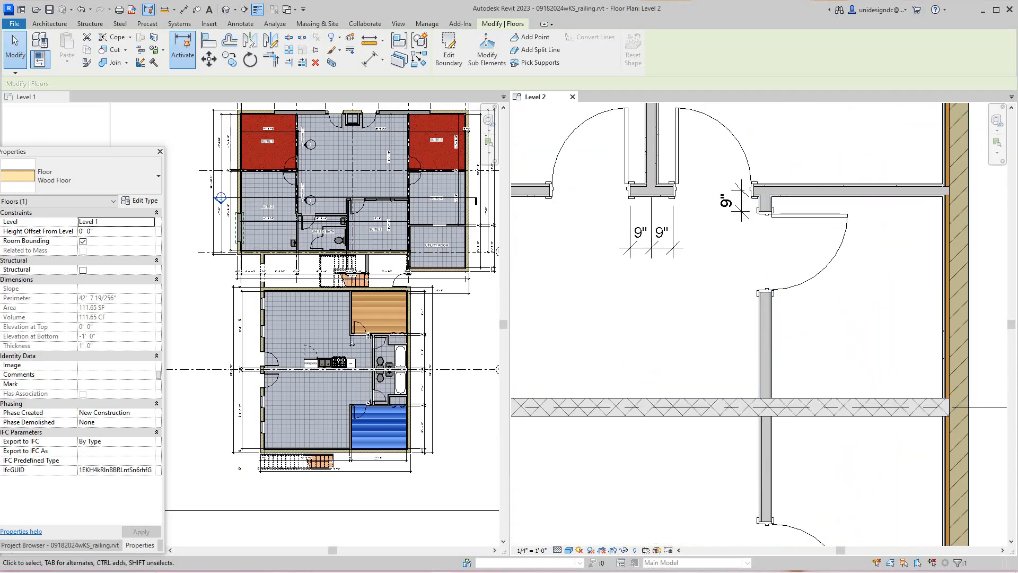
Step: Show the Door Jamb label in view on the vertical door dimension of the lower unit on Level 2
{"action": "scroll", "coordinate": [681, 373], "scroll_direction": "down", "scroll_amount": 2}
{"action": "middle_click_drag", "start_coordinate": [743, 526], "coordinate": [715, 369]}
{"action": "scroll", "coordinate": [715, 369], "scroll_direction": "down", "scroll_amount": 1}
{"action": "scroll", "coordinate": [719, 411], "scroll_direction": "up", "scroll_amount": 4}
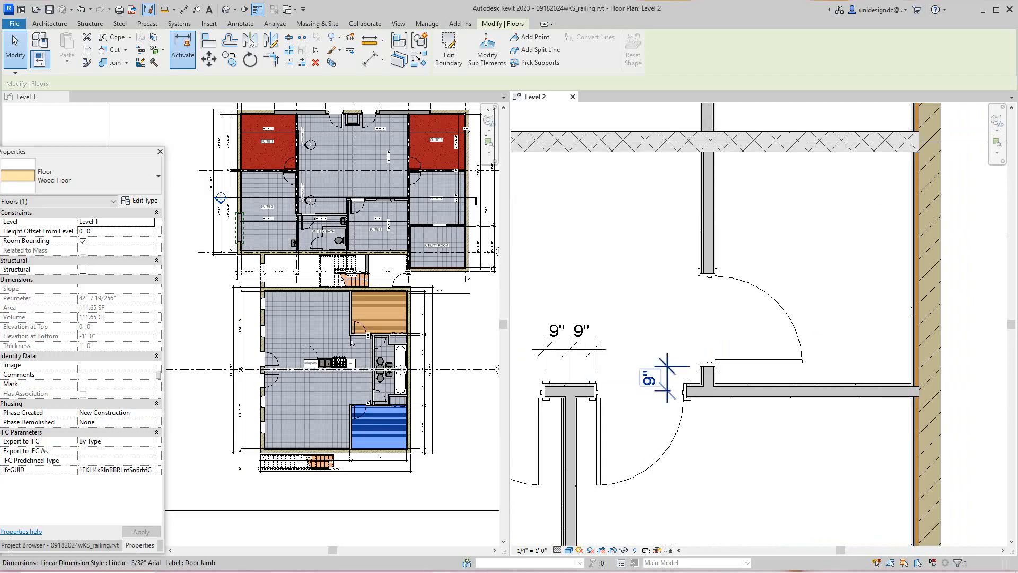
{"action": "left_click", "coordinate": [648, 378]}
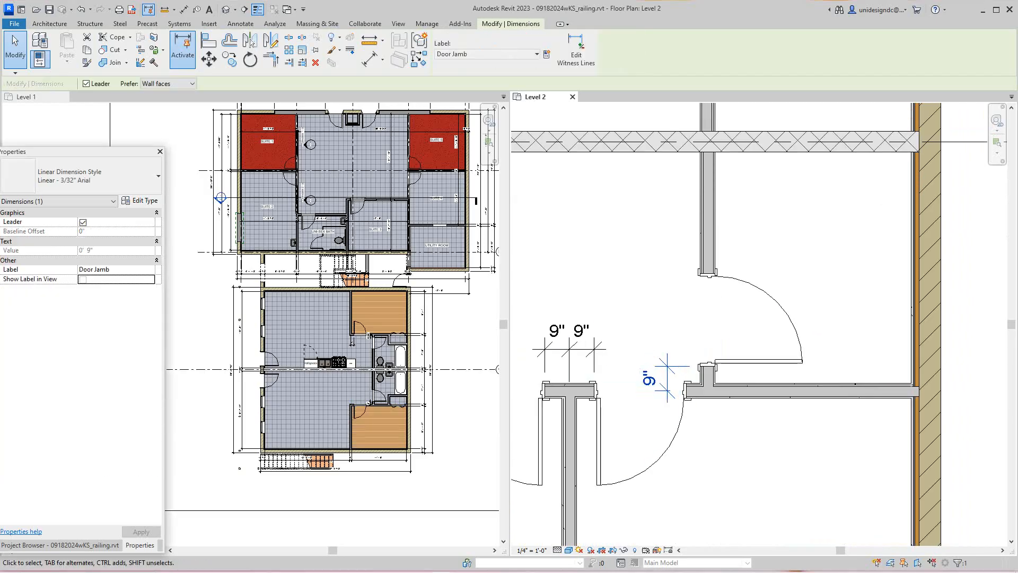
{"action": "left_click", "coordinate": [83, 280]}
{"action": "left_click", "coordinate": [634, 358]}
{"action": "scroll", "coordinate": [634, 358], "scroll_direction": "up", "scroll_amount": 3}
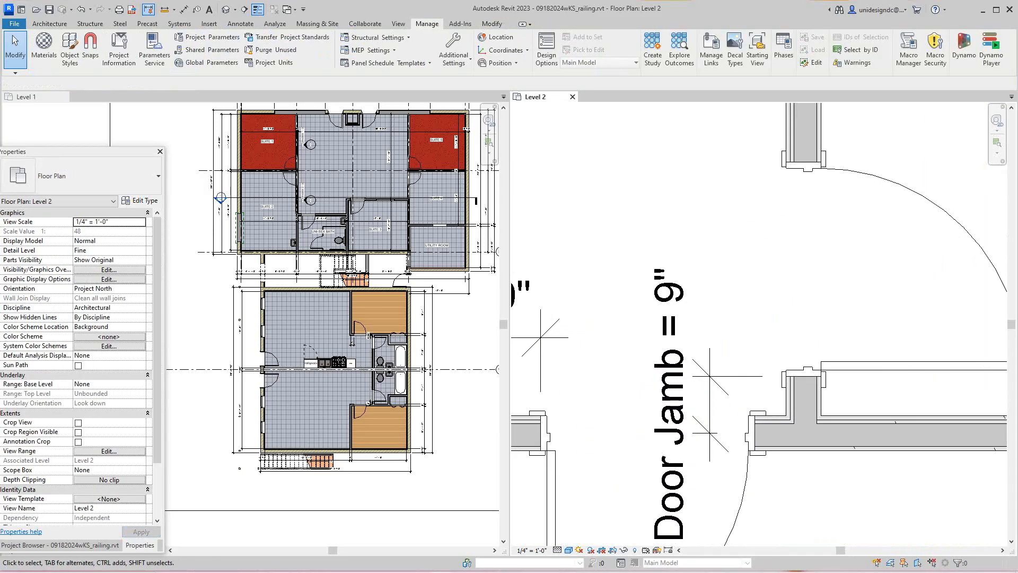
Step: Hide the Door Jamb label name on the lower unit's vertical door dimension on Level 2
{"action": "scroll", "coordinate": [639, 364], "scroll_direction": "down", "scroll_amount": 3}
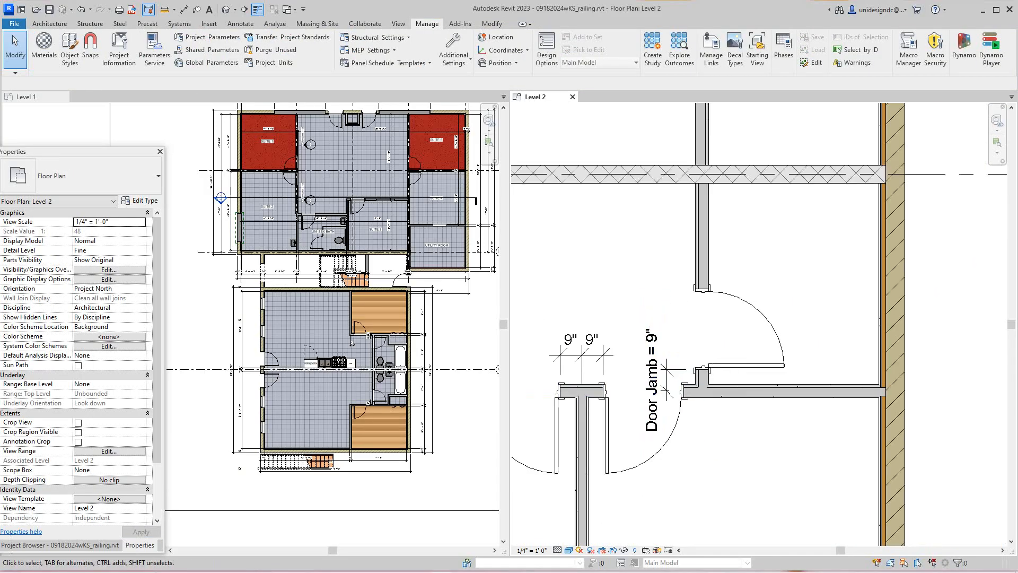
{"action": "left_click", "coordinate": [652, 380]}
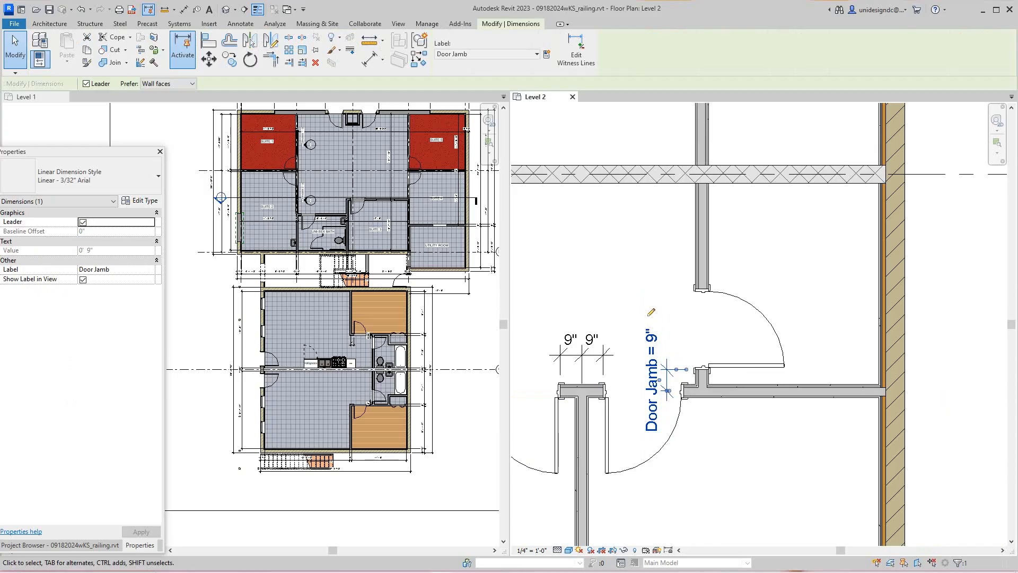
{"action": "left_click", "coordinate": [83, 280]}
{"action": "left_click", "coordinate": [141, 531]}
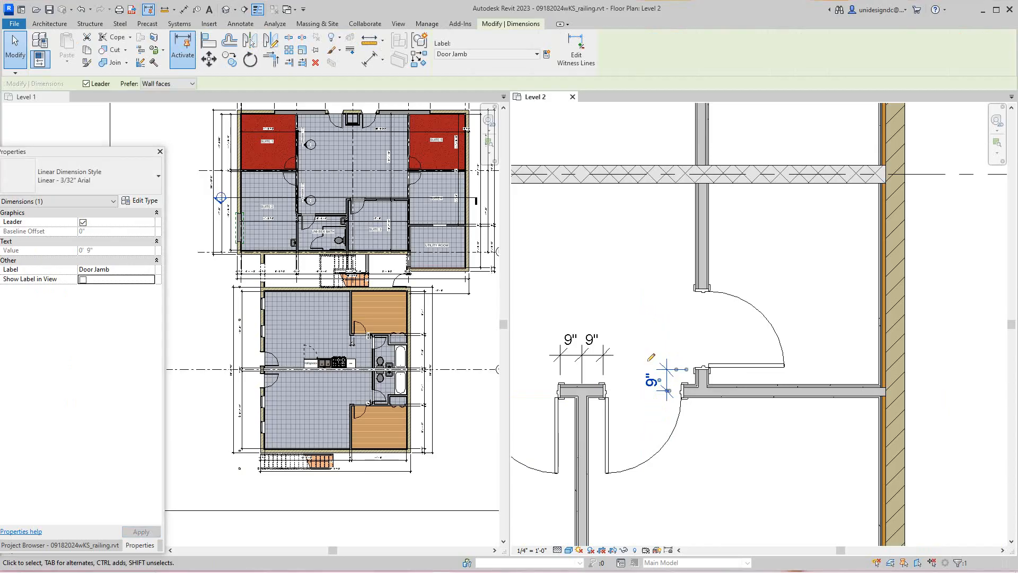
Step: Examine the overall Level 1 and Level 2 plans, including the gridded upper part of the building
{"action": "scroll", "coordinate": [438, 464], "scroll_direction": "down", "scroll_amount": 6}
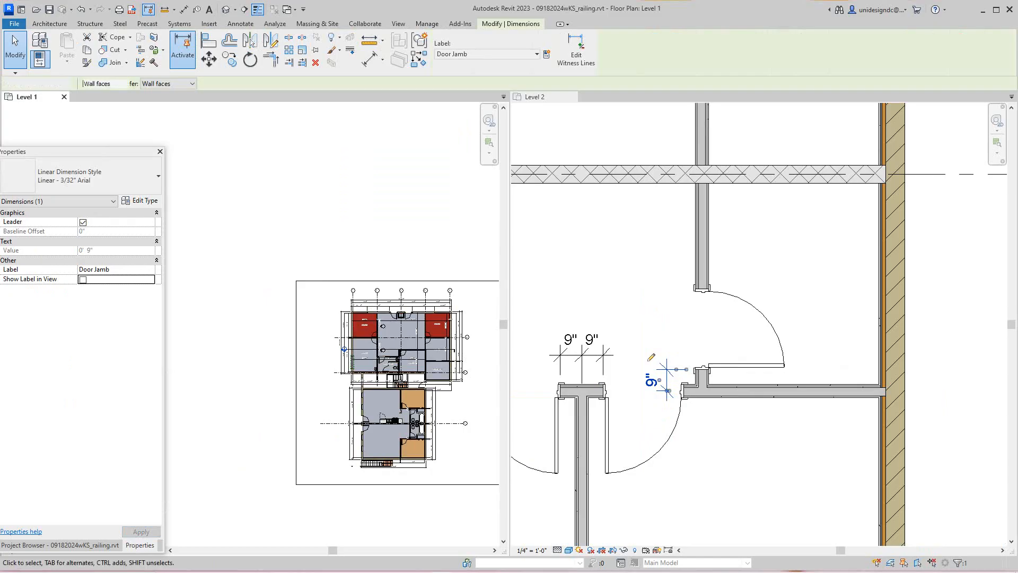
{"action": "scroll", "coordinate": [629, 295], "scroll_direction": "down", "scroll_amount": 1}
{"action": "scroll", "coordinate": [759, 384], "scroll_direction": "down", "scroll_amount": 3}
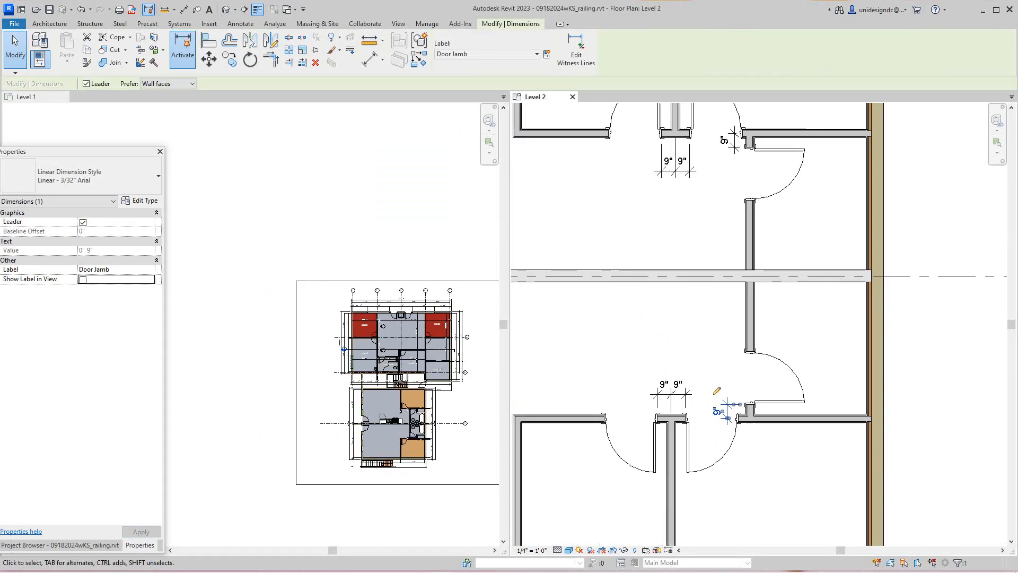
{"action": "scroll", "coordinate": [758, 385], "scroll_direction": "down", "scroll_amount": 2}
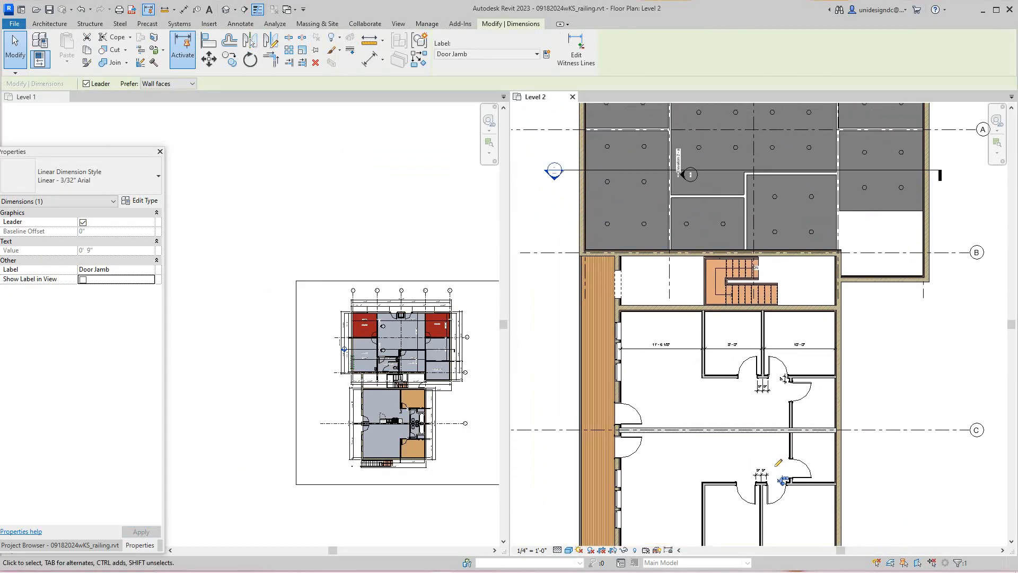
{"action": "scroll", "coordinate": [776, 467], "scroll_direction": "down", "scroll_amount": 1}
{"action": "middle_click_drag", "start_coordinate": [776, 466], "coordinate": [806, 570]}
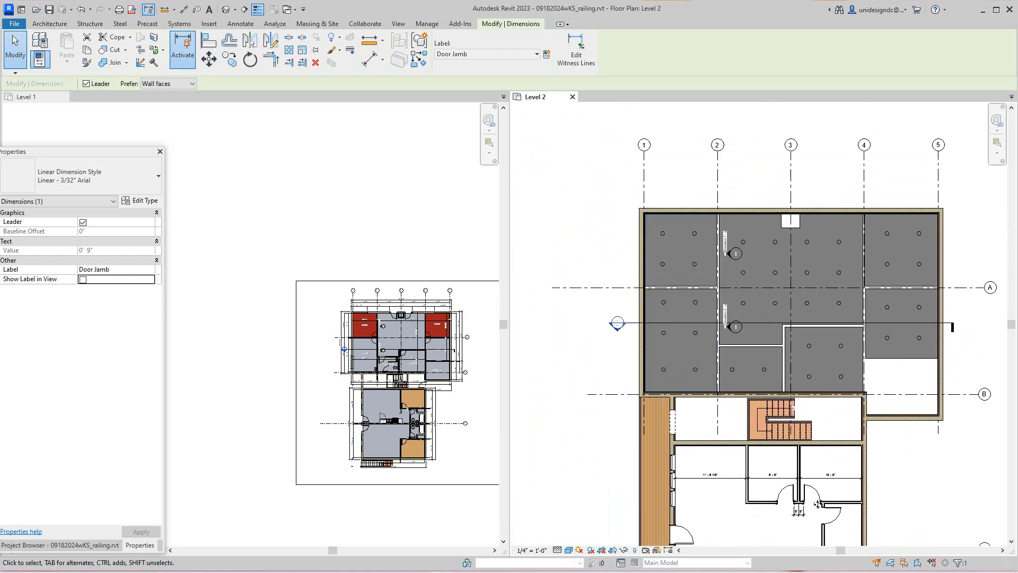
{"action": "scroll", "coordinate": [346, 312], "scroll_direction": "up", "scroll_amount": 1}
{"action": "scroll", "coordinate": [377, 285], "scroll_direction": "up", "scroll_amount": 4}
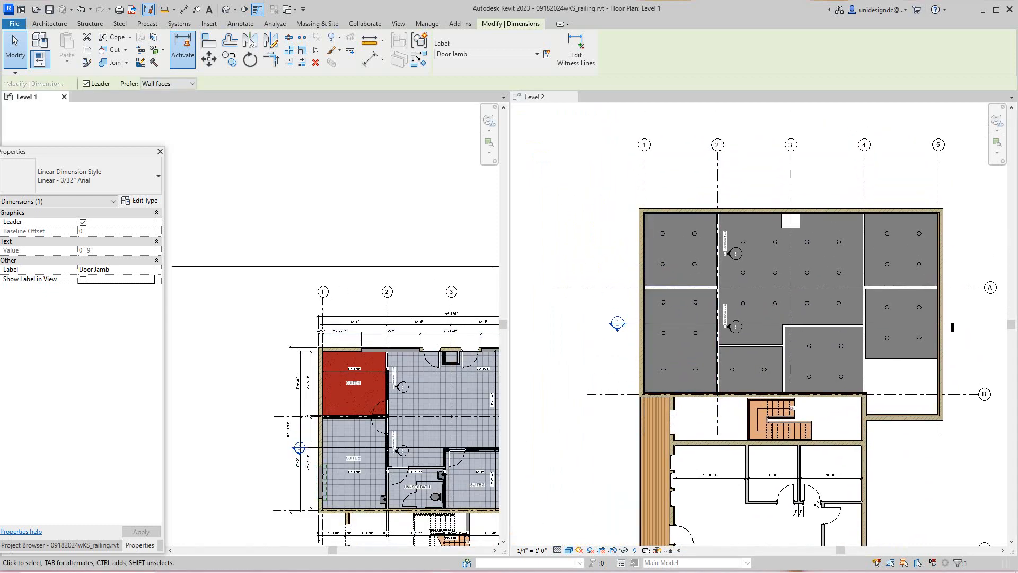
{"action": "scroll", "coordinate": [758, 189], "scroll_direction": "up", "scroll_amount": 2}
{"action": "scroll", "coordinate": [579, 403], "scroll_direction": "down", "scroll_amount": 2}
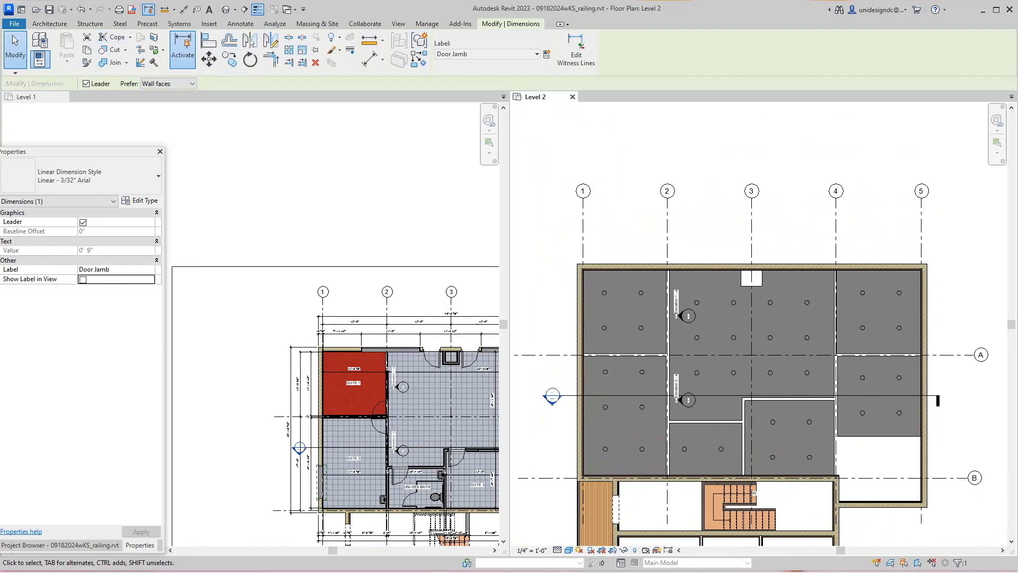
Step: Place one aligned dimension string across grids 1 to 5 above the Level 2 plan
{"action": "left_click", "coordinate": [50, 24]}
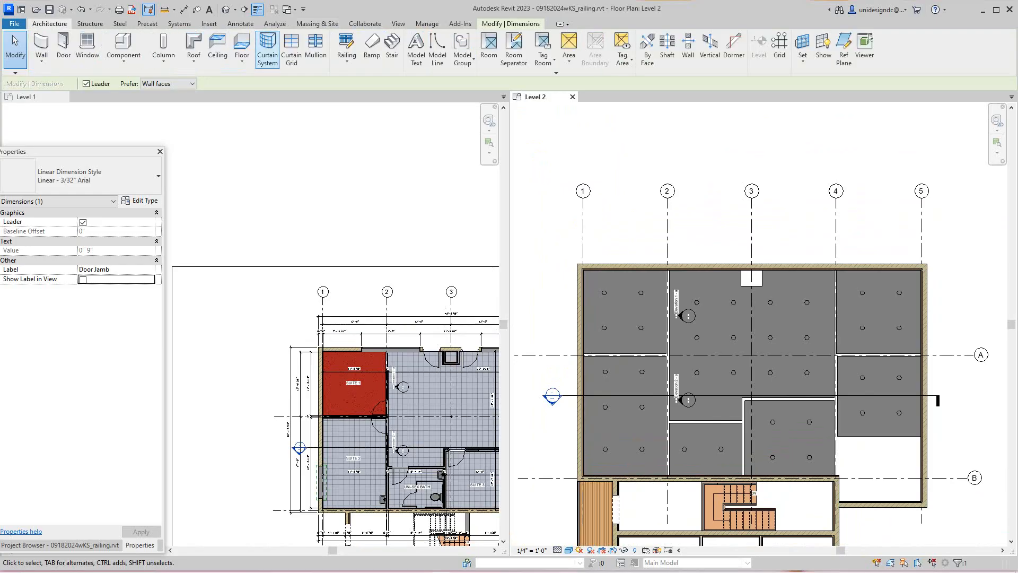
{"action": "left_click", "coordinate": [240, 24]}
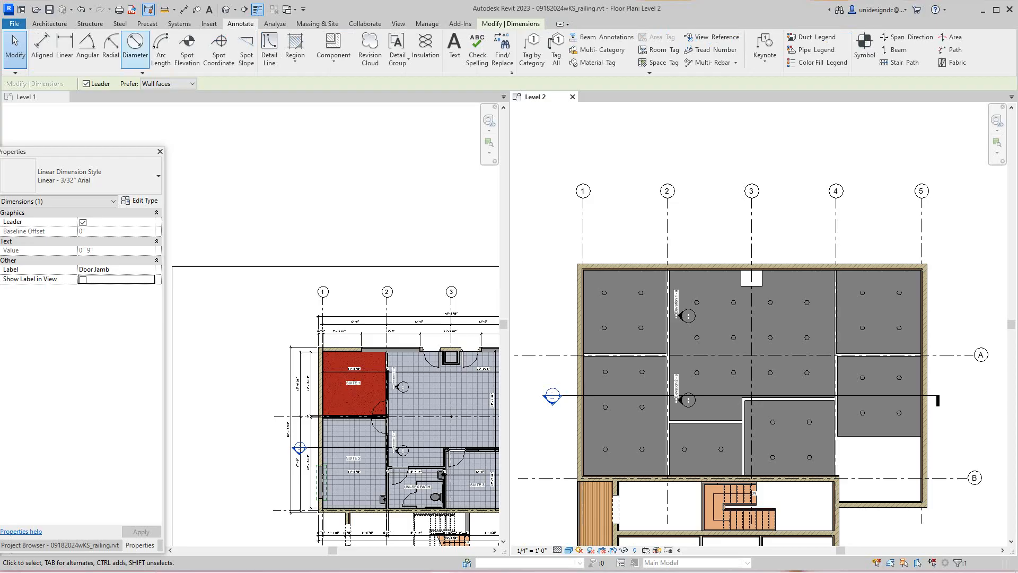
{"action": "left_click", "coordinate": [42, 49]}
{"action": "scroll", "coordinate": [596, 188], "scroll_direction": "up", "scroll_amount": 2}
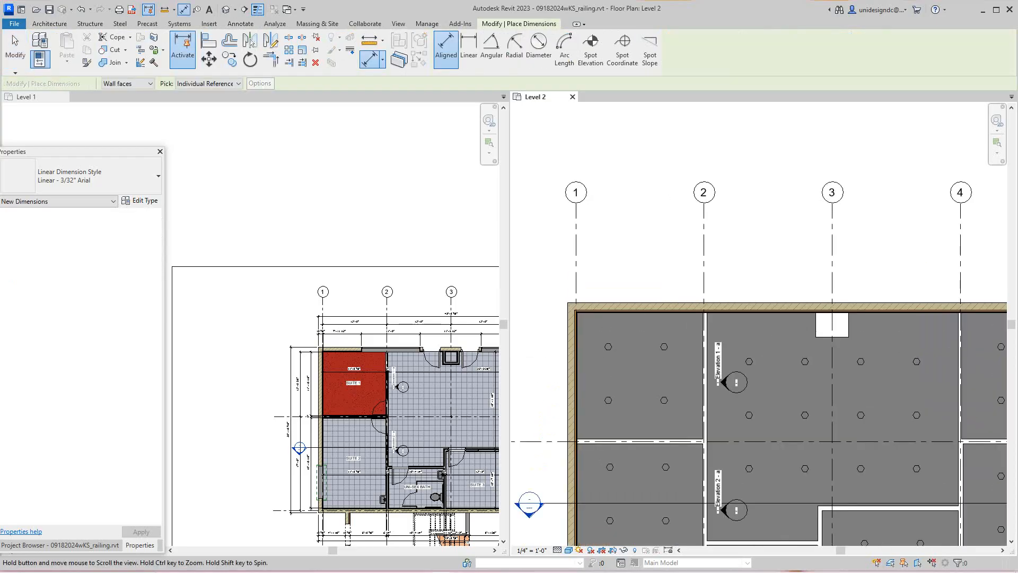
{"action": "scroll", "coordinate": [580, 302], "scroll_direction": "up", "scroll_amount": 2}
{"action": "left_click", "coordinate": [584, 300]}
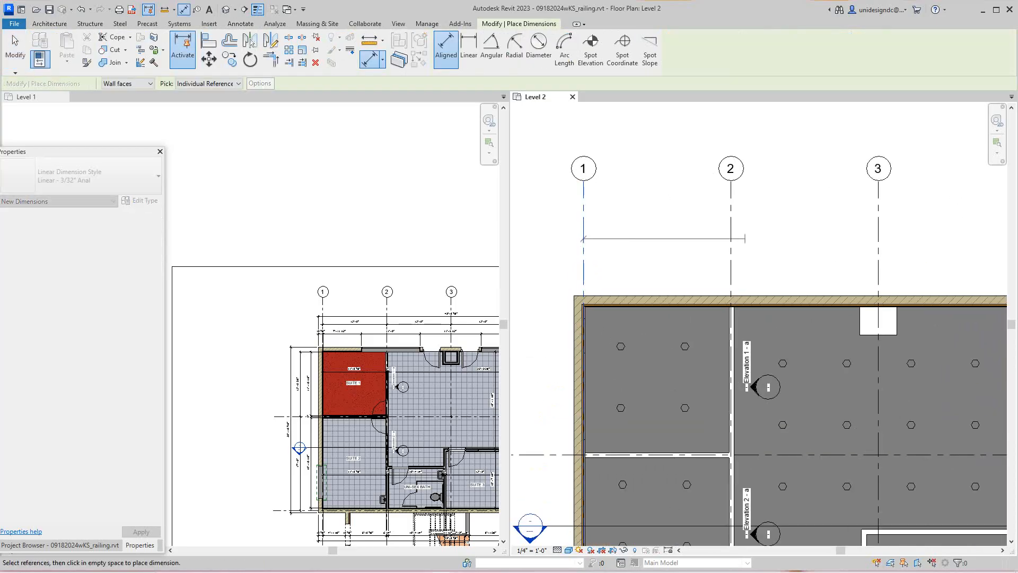
{"action": "left_click", "coordinate": [731, 243]}
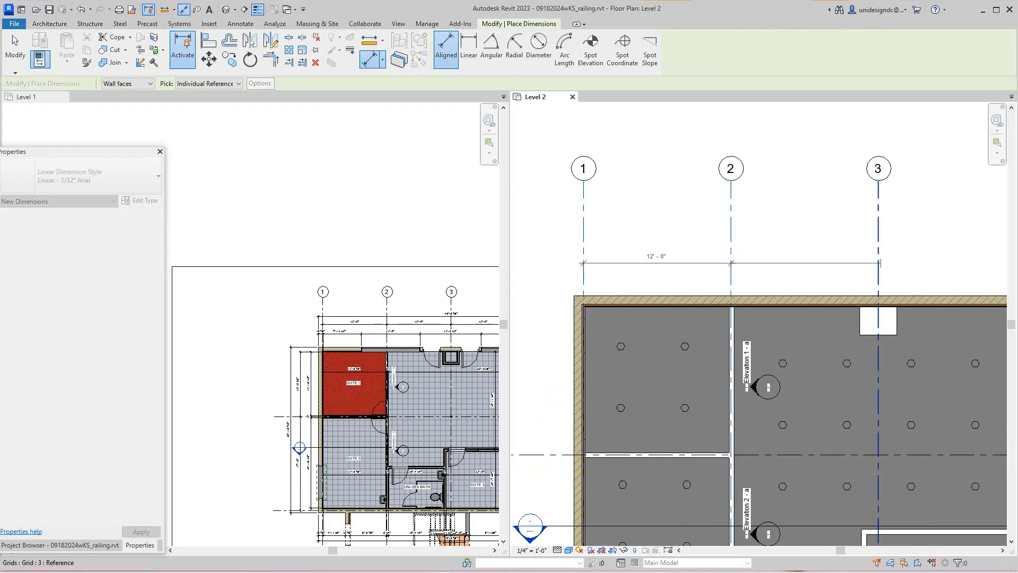
{"action": "middle_click_drag", "start_coordinate": [898, 233], "coordinate": [655, 197]}
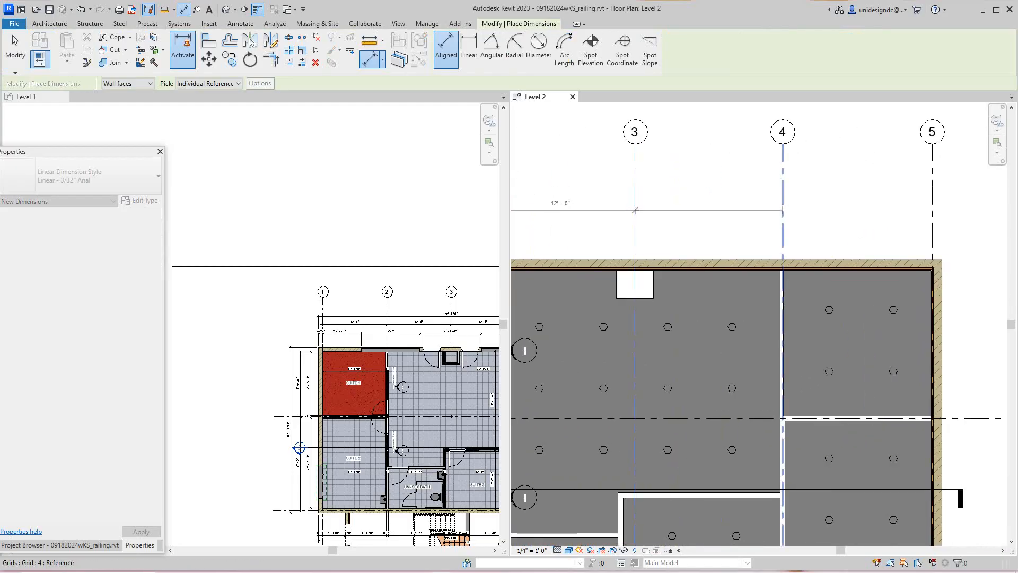
{"action": "left_click", "coordinate": [783, 210]}
{"action": "left_click", "coordinate": [932, 209]}
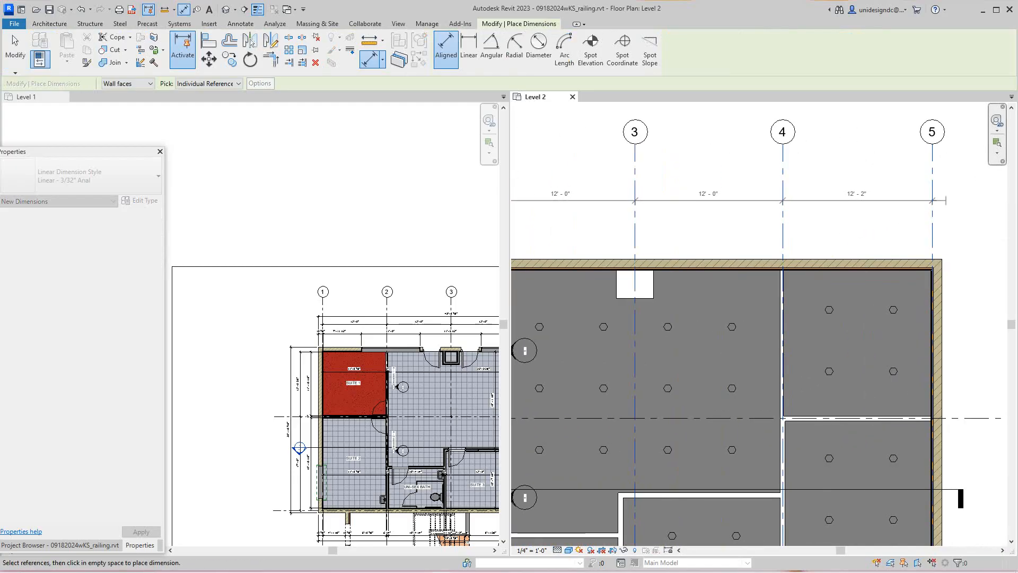
{"action": "left_click", "coordinate": [959, 194]}
{"action": "right_click", "coordinate": [960, 211]}
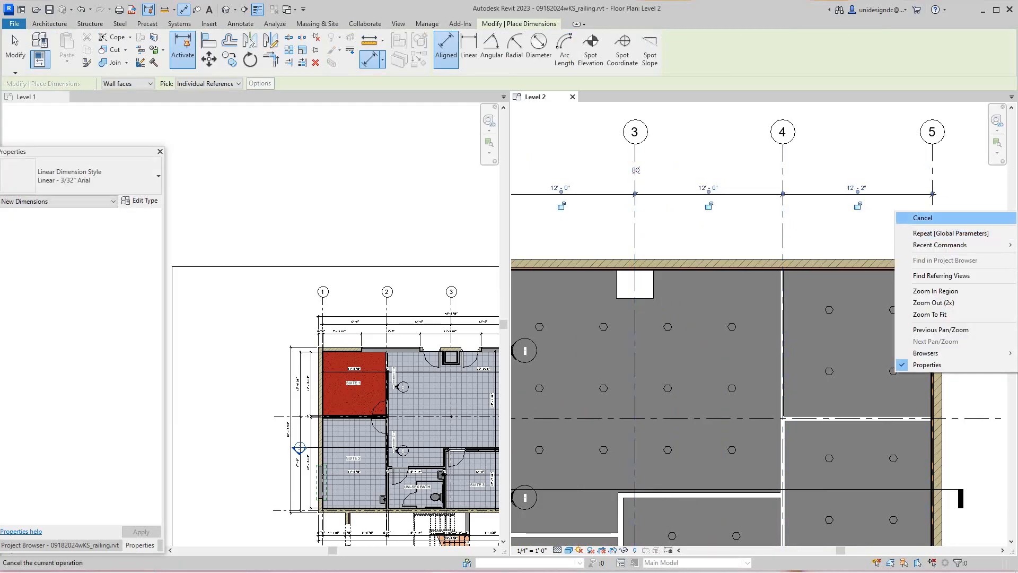
{"action": "left_click", "coordinate": [923, 218]}
Step: Examine the spacing dimensions between the numbered grids on Level 2 and the Level 1 plan
{"action": "scroll", "coordinate": [864, 221], "scroll_direction": "up", "scroll_amount": 3}
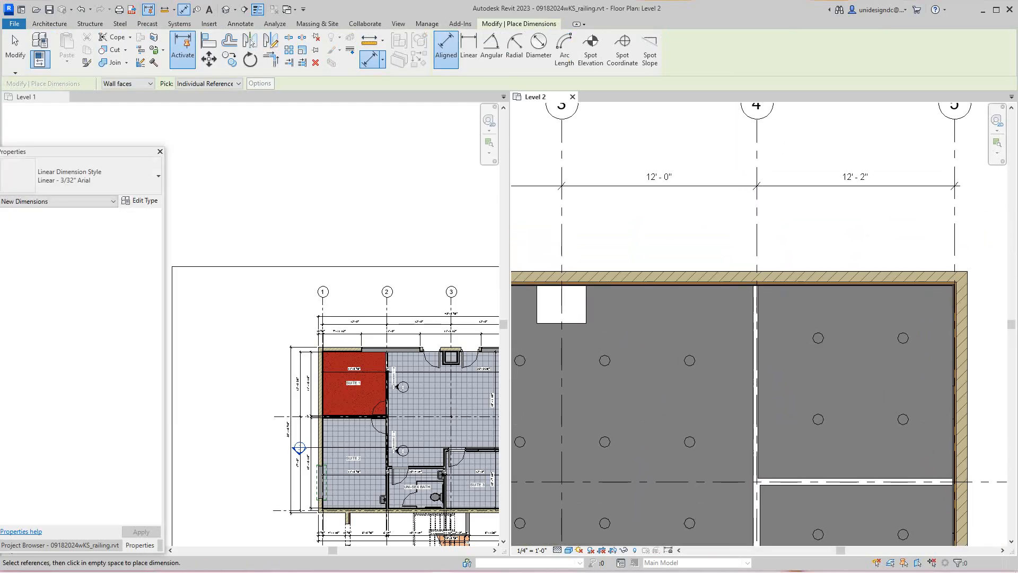
{"action": "scroll", "coordinate": [335, 316], "scroll_direction": "down", "scroll_amount": 1}
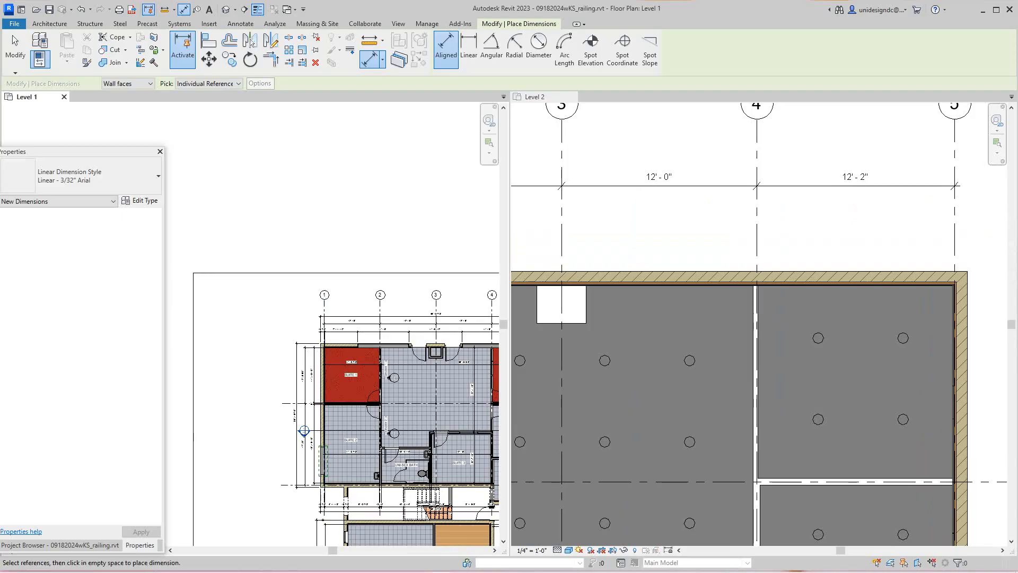
{"action": "scroll", "coordinate": [664, 238], "scroll_direction": "down", "scroll_amount": 2}
{"action": "mouse_move", "coordinate": [664, 238]}
{"action": "middle_mouse_down"}
{"action": "mouse_move", "coordinate": [743, 275]}
{"action": "mouse_move", "coordinate": [909, 275]}
{"action": "middle_mouse_up"}
{"action": "scroll", "coordinate": [675, 254], "scroll_direction": "up", "scroll_amount": 2}
{"action": "middle_click_drag", "start_coordinate": [675, 255], "coordinate": [688, 272]}
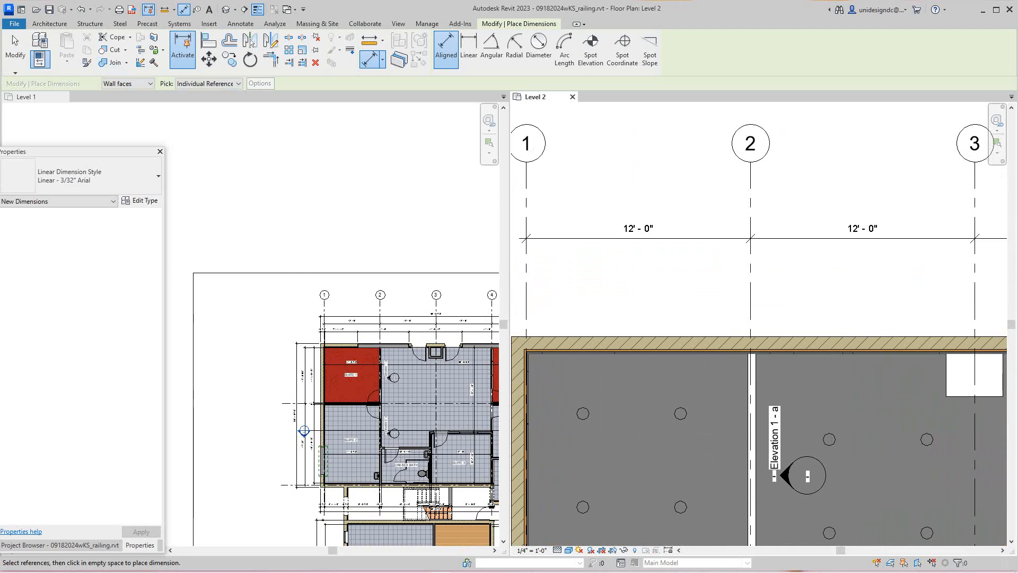
{"action": "middle_click_drag", "start_coordinate": [601, 177], "coordinate": [613, 197]}
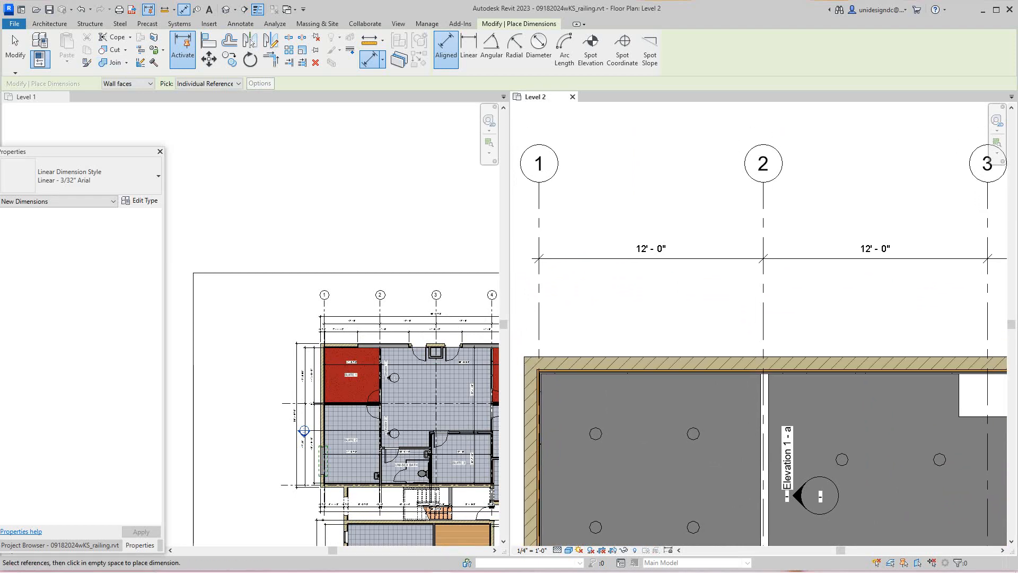
{"action": "scroll", "coordinate": [613, 196], "scroll_direction": "down", "scroll_amount": 1}
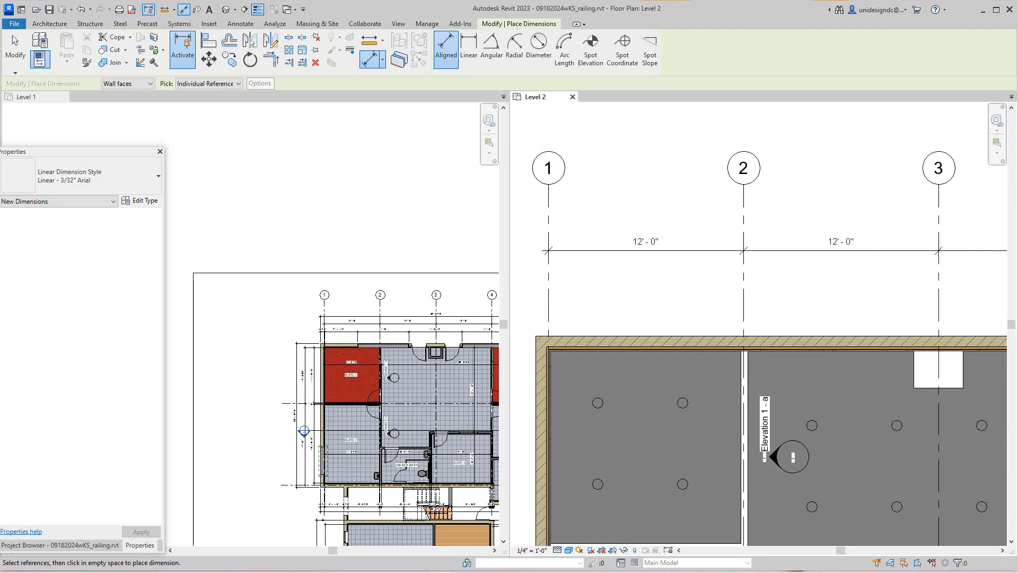
{"action": "scroll", "coordinate": [420, 177], "scroll_direction": "down", "scroll_amount": 1}
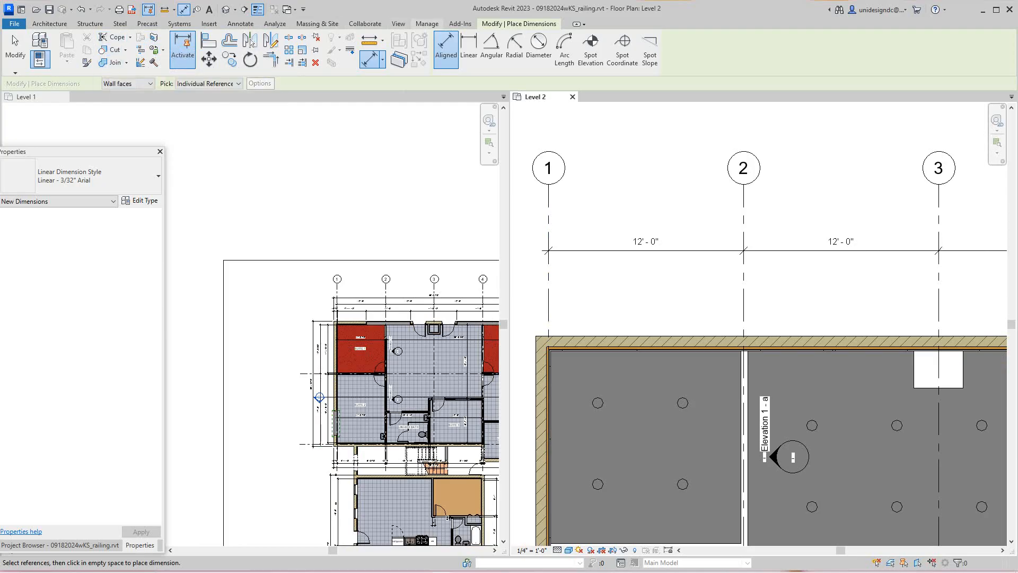
Step: Create a global parameter named Grid Distance of type Length, grouped under Dimensions
{"action": "left_click", "coordinate": [427, 24]}
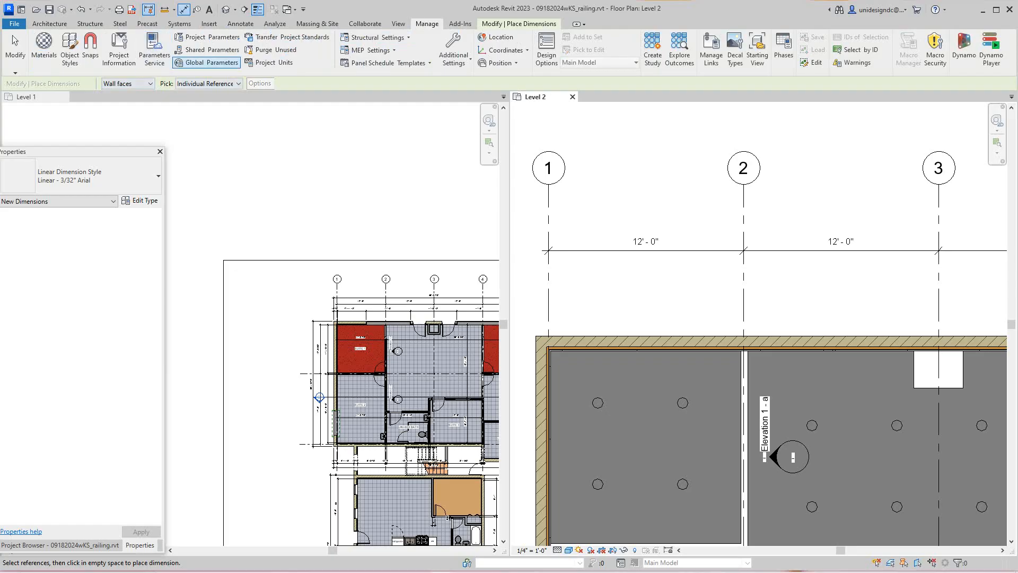
{"action": "left_click", "coordinate": [206, 62]}
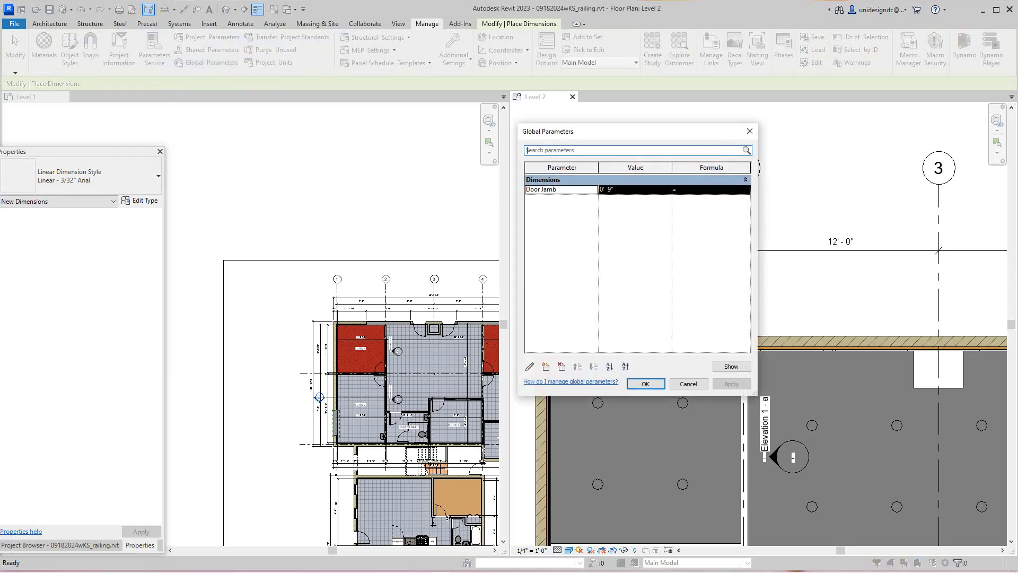
{"action": "left_click", "coordinate": [546, 366]}
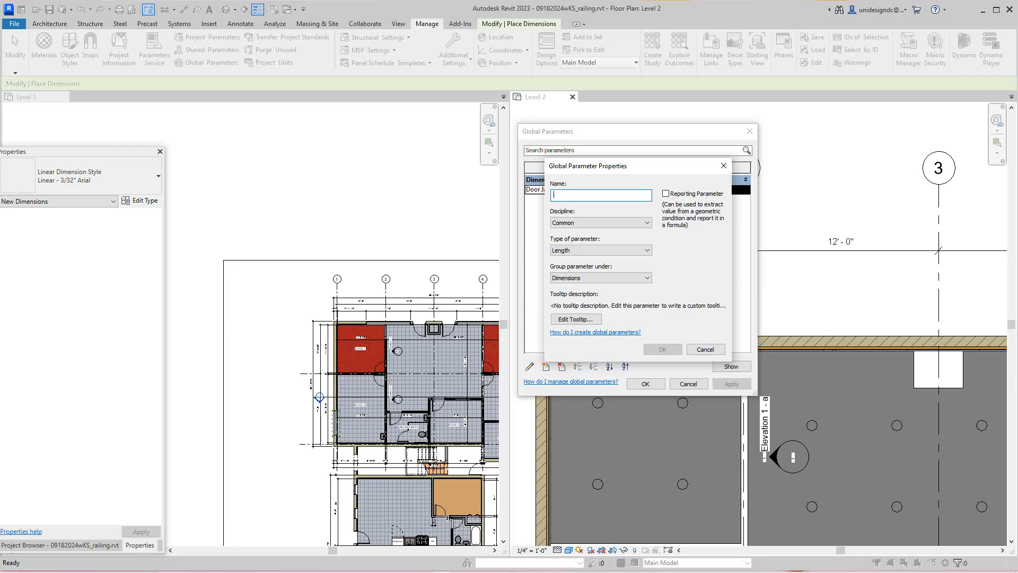
{"action": "type", "text": "Grid Distance"}
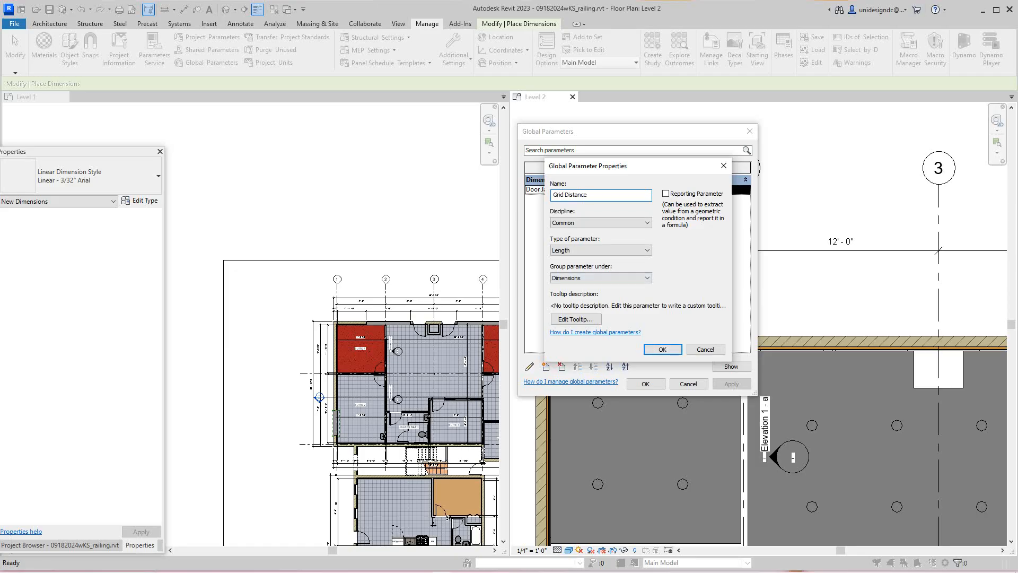
{"action": "key", "text": "Return"}
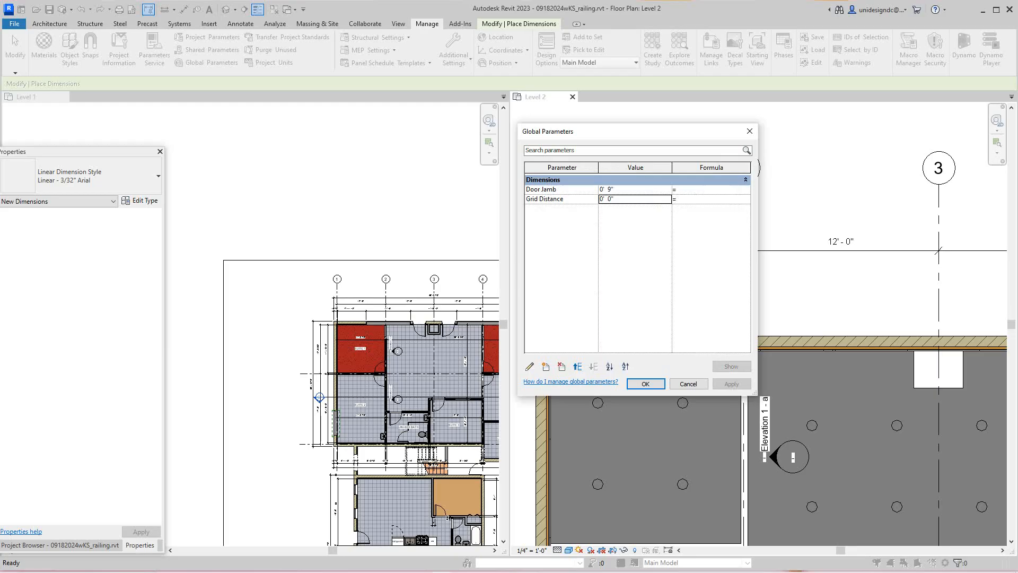
Step: Set the Grid Distance global parameter's value to 12' 6" and apply it
{"action": "left_click_drag", "start_coordinate": [634, 136], "coordinate": [614, 129]}
{"action": "left_click", "coordinate": [582, 192]}
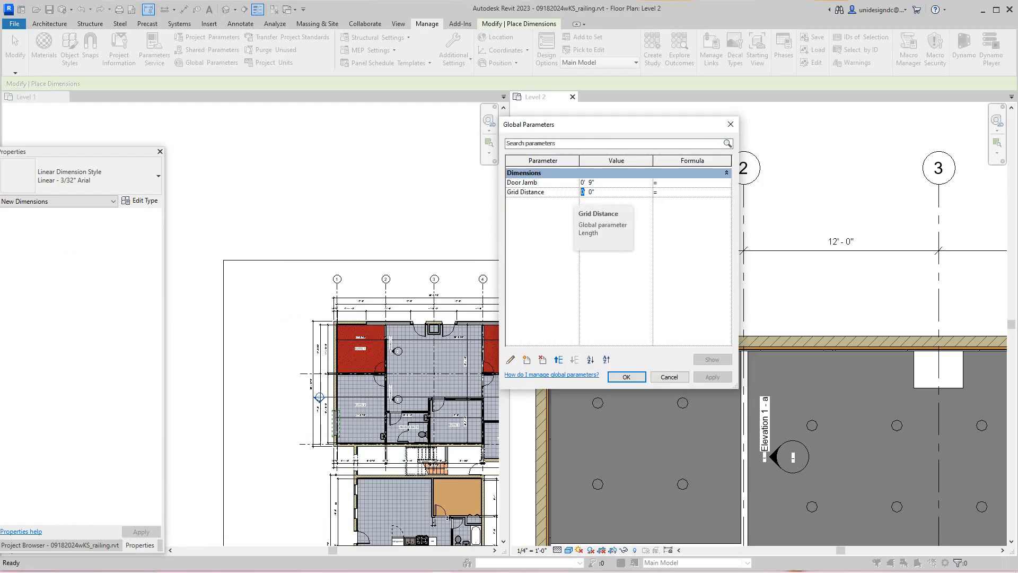
{"action": "type", "text": "12' "}
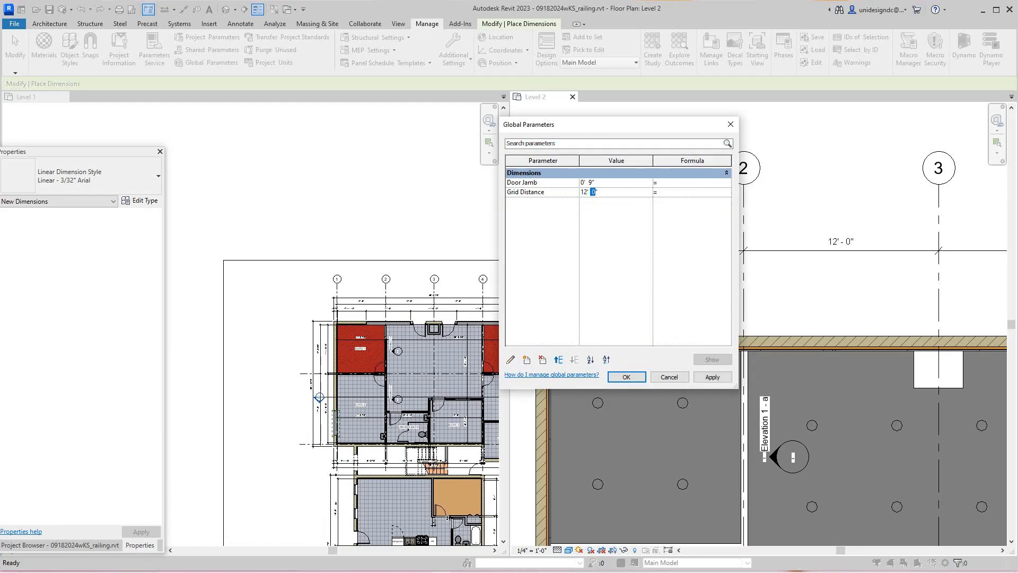
{"action": "type", "text": "6"}
{"action": "left_click", "coordinate": [713, 377]}
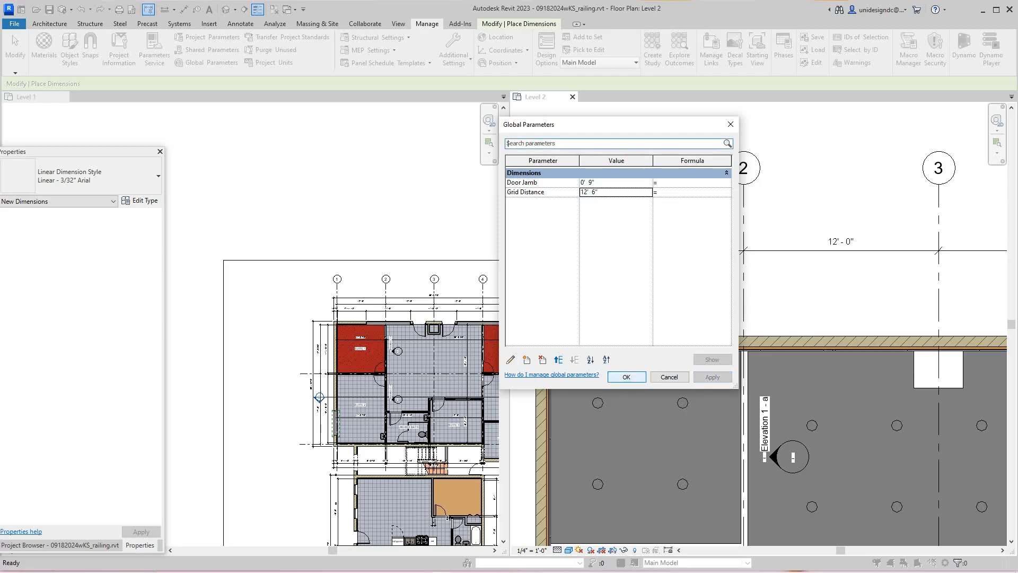
{"action": "left_click", "coordinate": [627, 377]}
Step: Leave the dimension command and label the dimension string across grids 1 to 5 on Level 2 with Grid Distance
{"action": "scroll", "coordinate": [625, 302], "scroll_direction": "down", "scroll_amount": 1}
{"action": "scroll", "coordinate": [624, 302], "scroll_direction": "down", "scroll_amount": 2}
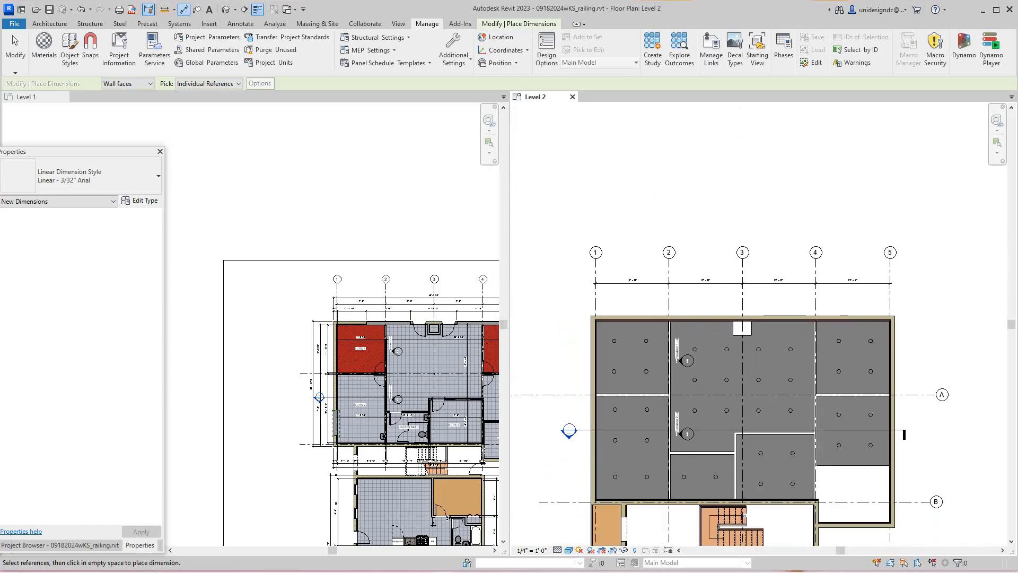
{"action": "middle_click_drag", "start_coordinate": [625, 302], "coordinate": [685, 206]}
{"action": "scroll", "coordinate": [351, 292], "scroll_direction": "up", "scroll_amount": 2}
{"action": "scroll", "coordinate": [588, 234], "scroll_direction": "down", "scroll_amount": 1}
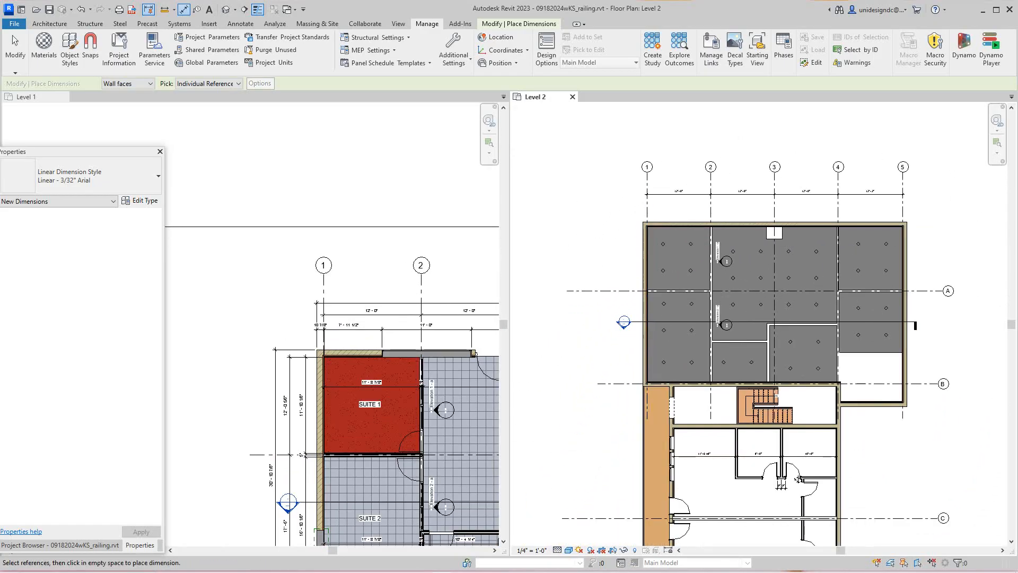
{"action": "right_click", "coordinate": [570, 207]}
{"action": "left_click", "coordinate": [581, 210]}
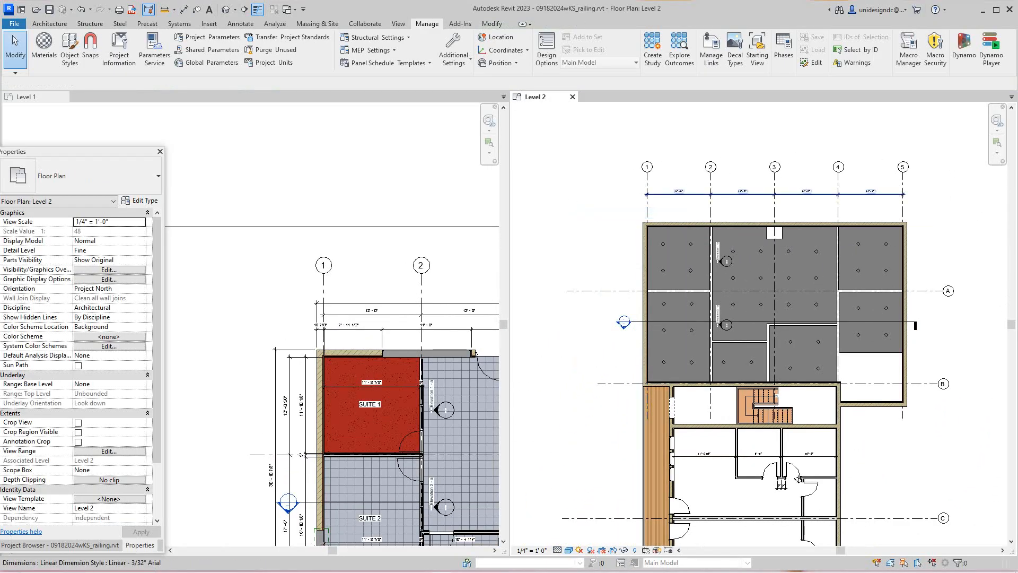
{"action": "left_click", "coordinate": [679, 194]}
{"action": "scroll", "coordinate": [676, 199], "scroll_direction": "up", "scroll_amount": 5}
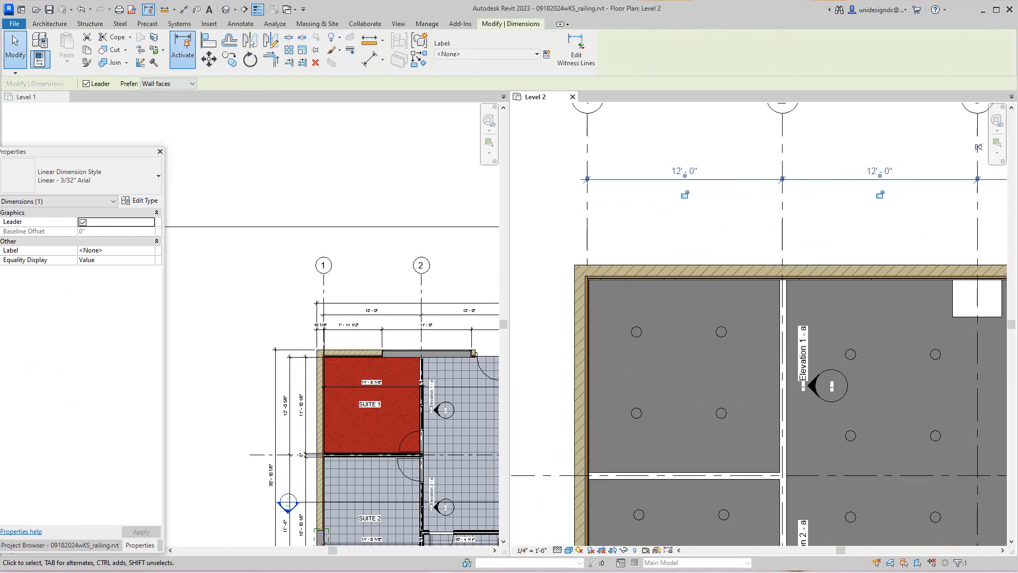
{"action": "left_click", "coordinate": [146, 259]}
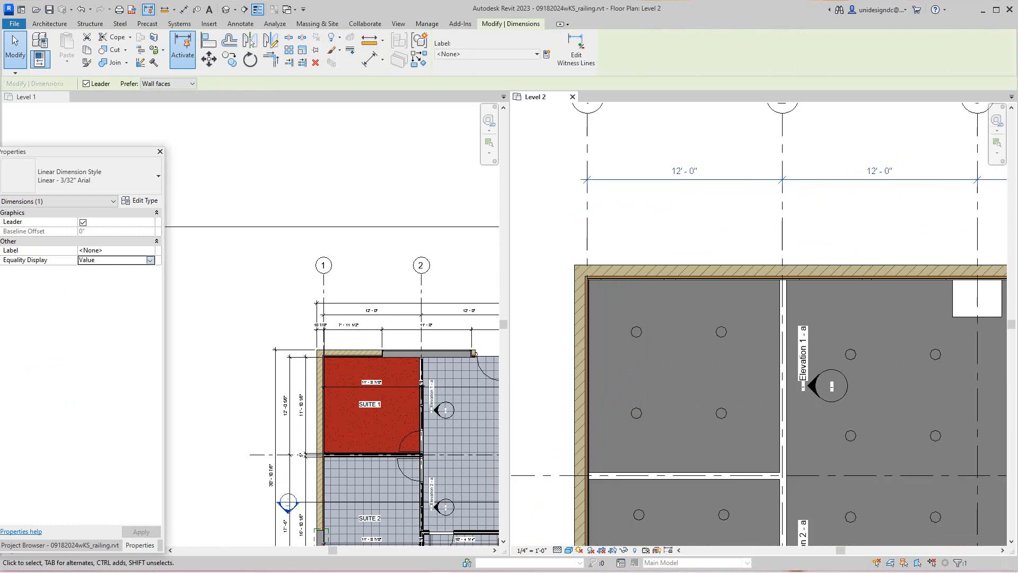
{"action": "left_click", "coordinate": [150, 261]}
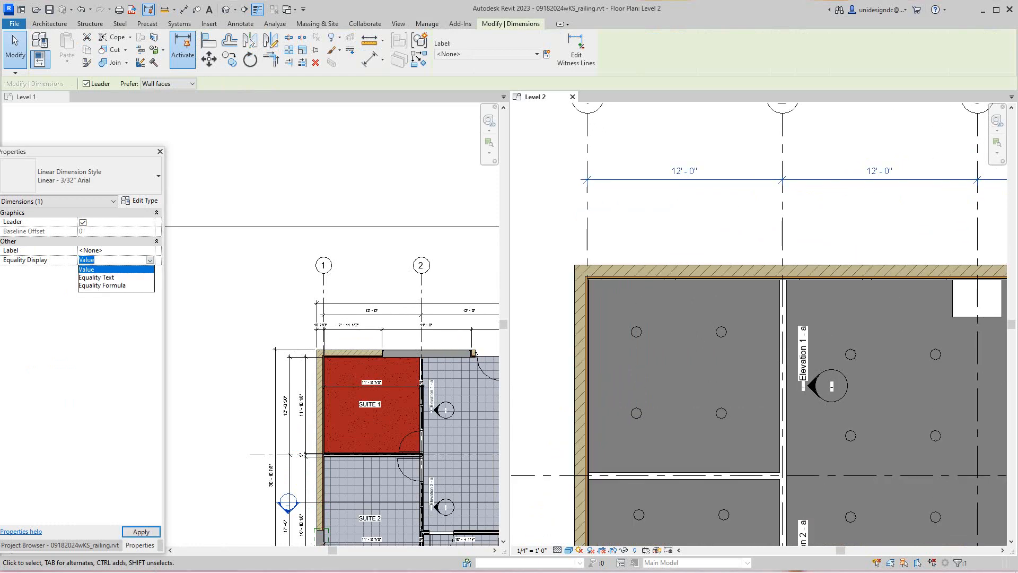
{"action": "left_click", "coordinate": [223, 287]}
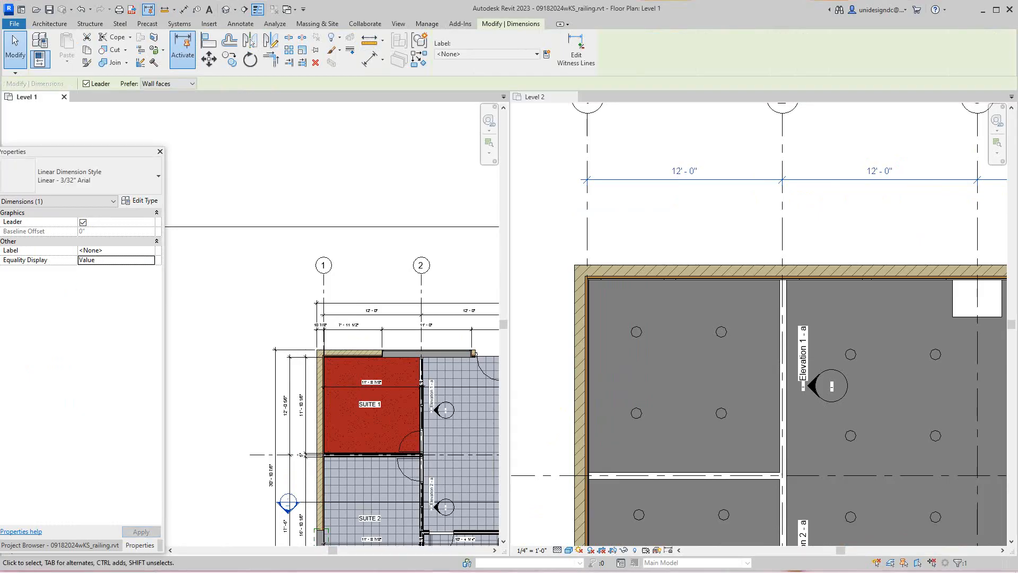
{"action": "left_click", "coordinate": [150, 250]}
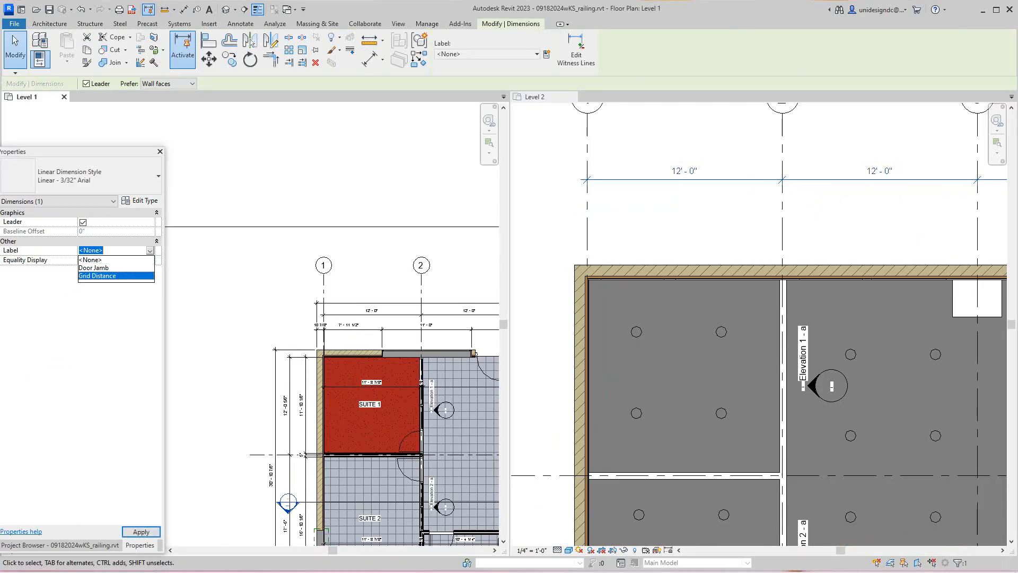
{"action": "left_click", "coordinate": [106, 276]}
Step: Examine the labelled dimension string and the positions of grids 1 to 5 relative to the walls on Level 2
{"action": "scroll", "coordinate": [689, 217], "scroll_direction": "down", "scroll_amount": 5}
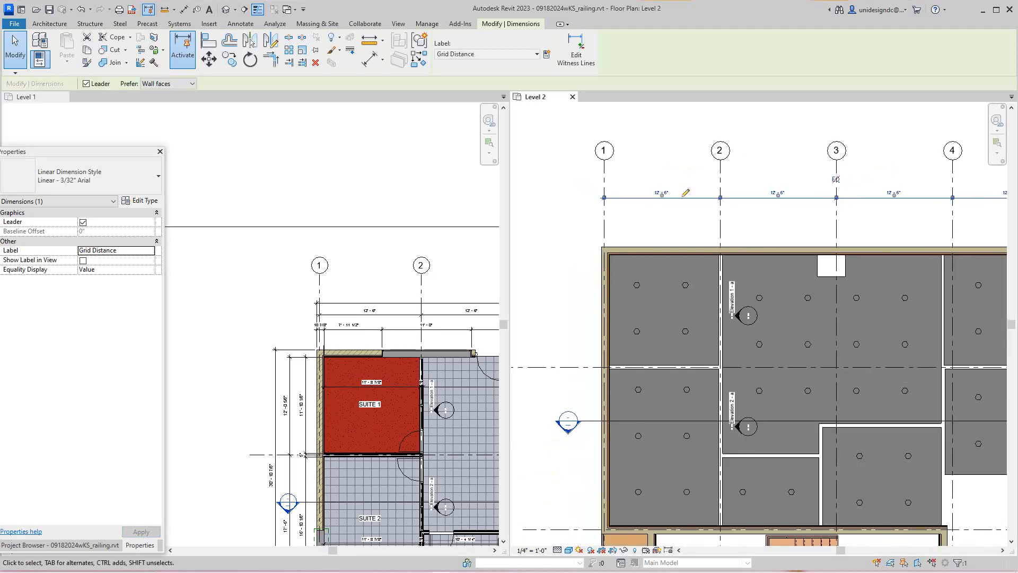
{"action": "middle_click_drag", "start_coordinate": [700, 205], "coordinate": [524, 247]}
{"action": "scroll", "coordinate": [743, 240], "scroll_direction": "up", "scroll_amount": 6}
{"action": "scroll", "coordinate": [764, 234], "scroll_direction": "down", "scroll_amount": 5}
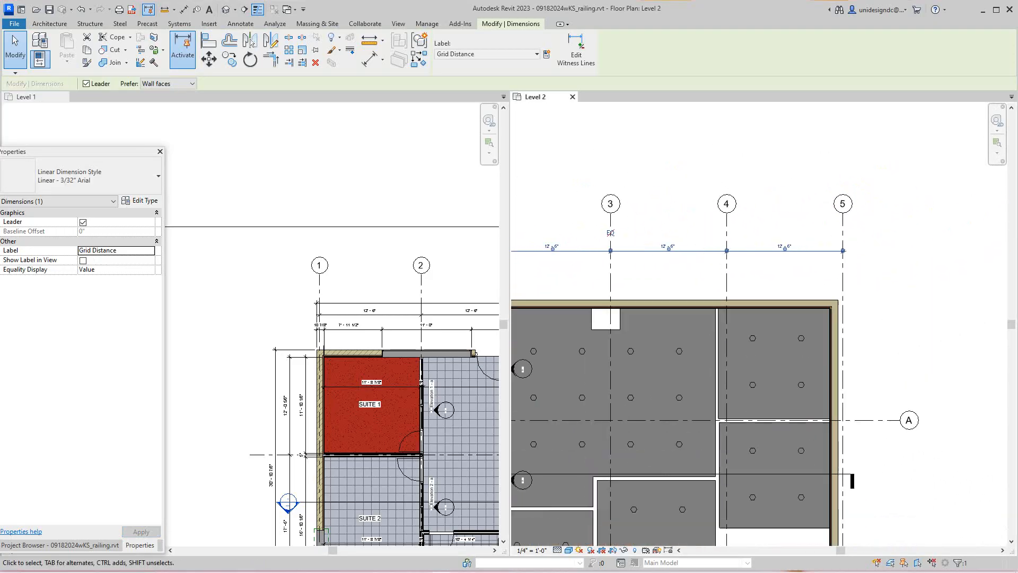
{"action": "middle_click_drag", "start_coordinate": [827, 231], "coordinate": [627, 222]}
{"action": "scroll", "coordinate": [812, 254], "scroll_direction": "up", "scroll_amount": 3}
{"action": "scroll", "coordinate": [758, 236], "scroll_direction": "down", "scroll_amount": 3}
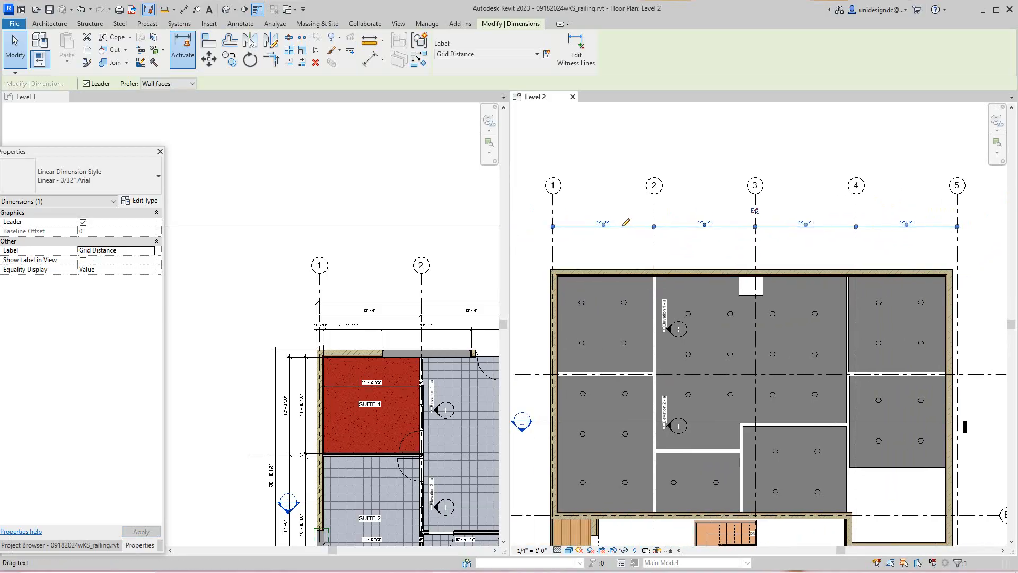
{"action": "scroll", "coordinate": [629, 222], "scroll_direction": "up", "scroll_amount": 3}
{"action": "scroll", "coordinate": [685, 230], "scroll_direction": "down", "scroll_amount": 3}
Step: Set the Grid Distance global parameter's value to 12' 0" and apply it
{"action": "left_click", "coordinate": [645, 224]}
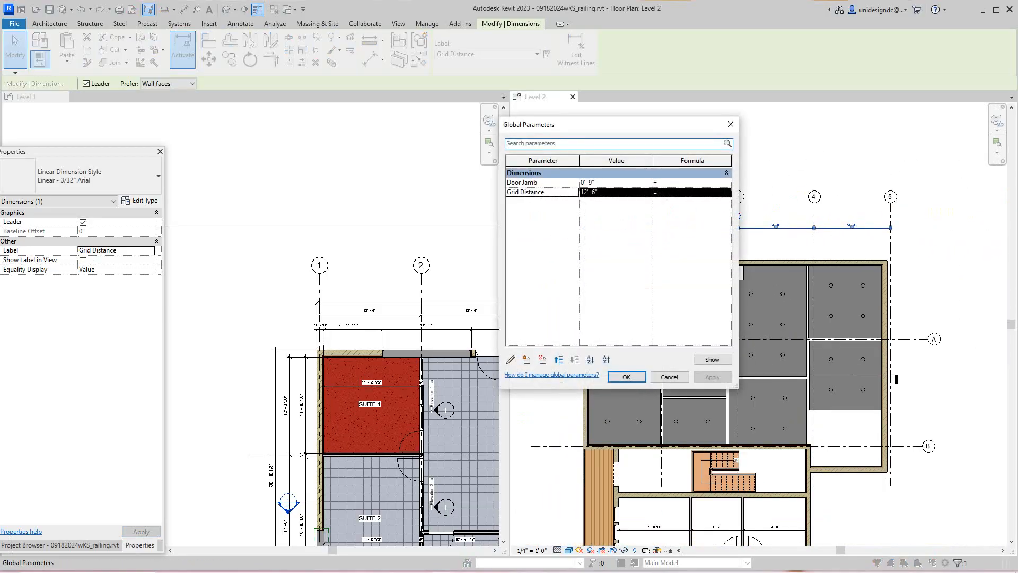
{"action": "left_click", "coordinate": [591, 192]}
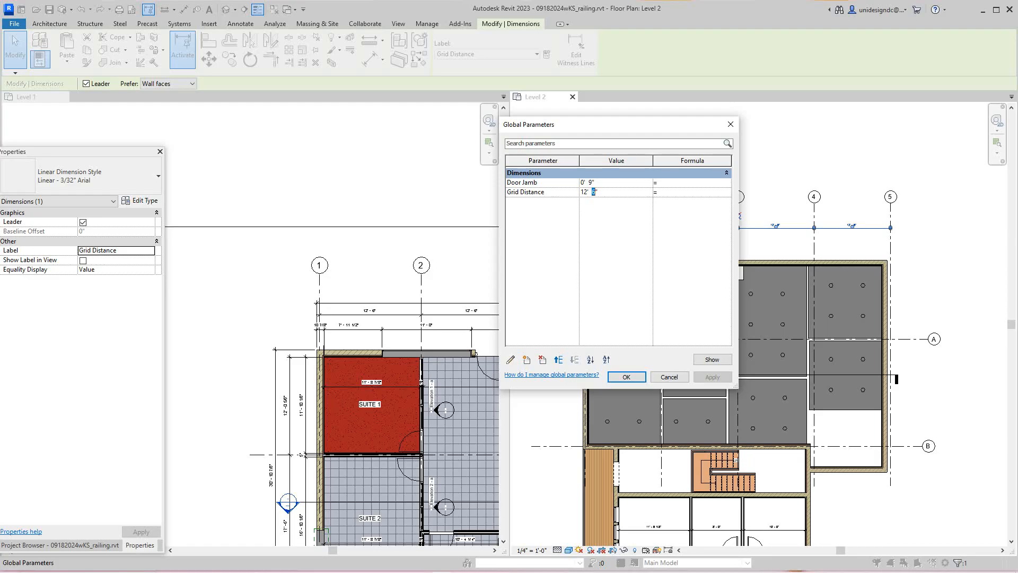
{"action": "type", "text": "0"}
{"action": "left_click", "coordinate": [712, 377]}
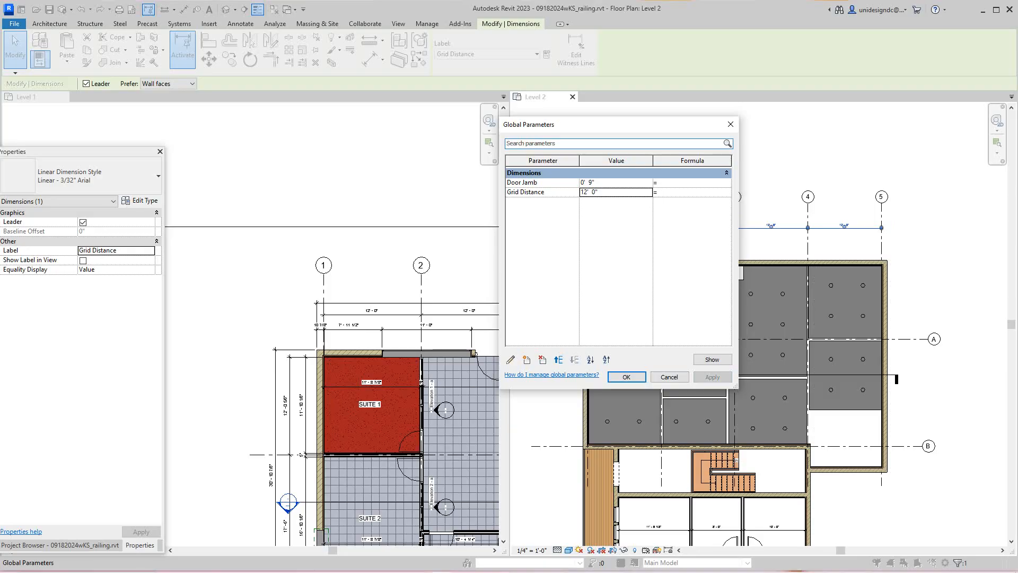
{"action": "left_click", "coordinate": [627, 378]}
Step: Examine the spacing of grids 1 to 5 and their relation to the walls on Level 2 and Level 1
{"action": "scroll", "coordinate": [645, 297], "scroll_direction": "down", "scroll_amount": 1}
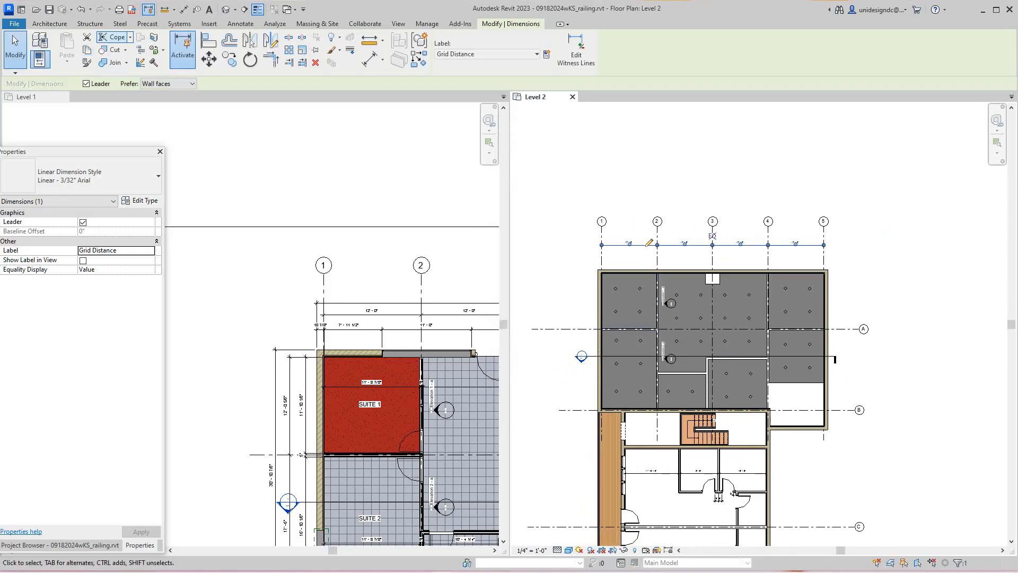
{"action": "scroll", "coordinate": [684, 205], "scroll_direction": "down", "scroll_amount": 2}
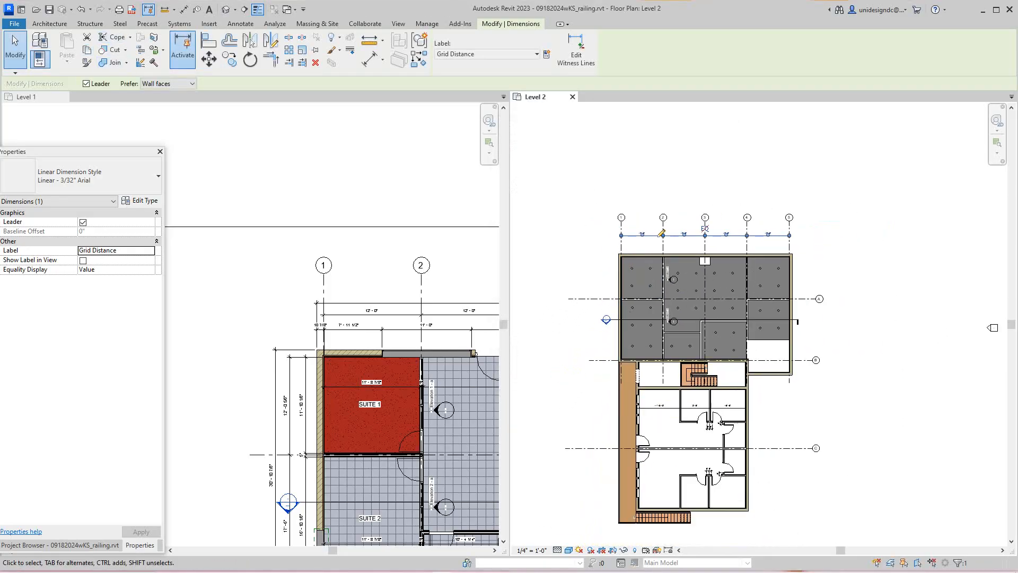
{"action": "scroll", "coordinate": [303, 274], "scroll_direction": "down", "scroll_amount": 2}
{"action": "left_click", "coordinate": [297, 274]}
{"action": "scroll", "coordinate": [289, 273], "scroll_direction": "down", "scroll_amount": 1}
{"action": "middle_click_drag", "start_coordinate": [298, 252], "coordinate": [267, 253]}
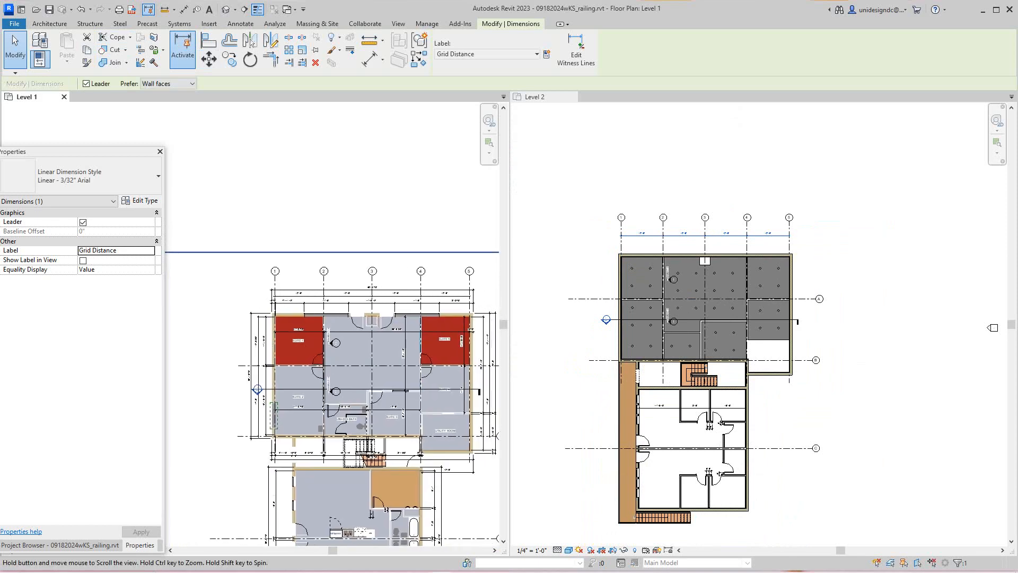
{"action": "scroll", "coordinate": [282, 323], "scroll_direction": "up", "scroll_amount": 3}
{"action": "key", "text": "Escape"}
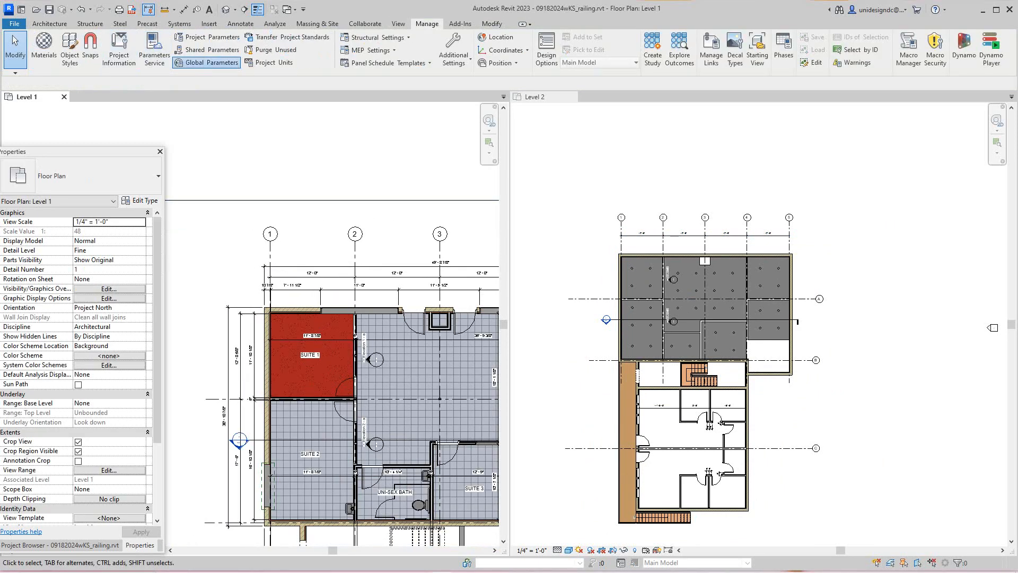
Step: Review the global parameters, close them without changes, and inspect the exterior glass doors and neighbouring windows along the Level 2 deck
{"action": "left_click", "coordinate": [211, 62]}
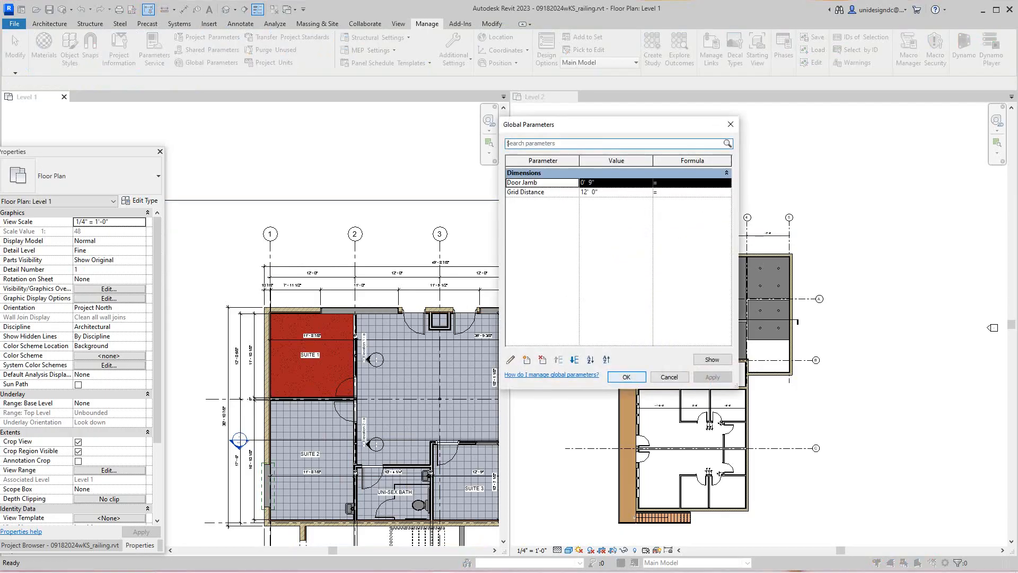
{"action": "left_click", "coordinate": [669, 377]}
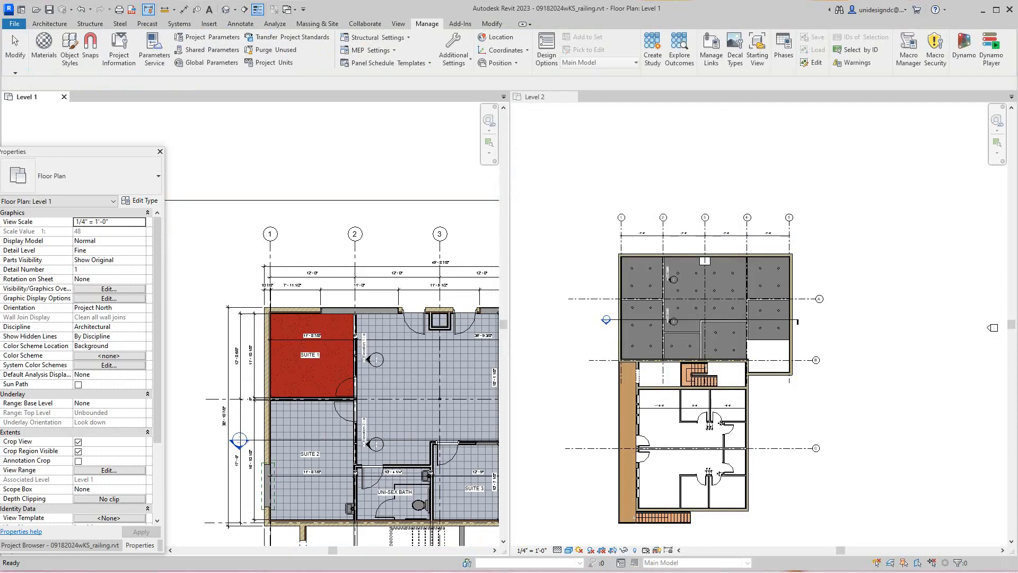
{"action": "scroll", "coordinate": [654, 462], "scroll_direction": "up", "scroll_amount": 4}
{"action": "mouse_move", "coordinate": [655, 513]}
{"action": "middle_mouse_down"}
{"action": "mouse_move", "coordinate": [653, 489]}
{"action": "mouse_move", "coordinate": [669, 519]}
{"action": "middle_mouse_up"}
{"action": "scroll", "coordinate": [653, 490], "scroll_direction": "up", "scroll_amount": 4}
{"action": "scroll", "coordinate": [642, 405], "scroll_direction": "up", "scroll_amount": 2}
{"action": "scroll", "coordinate": [639, 394], "scroll_direction": "down", "scroll_amount": 2}
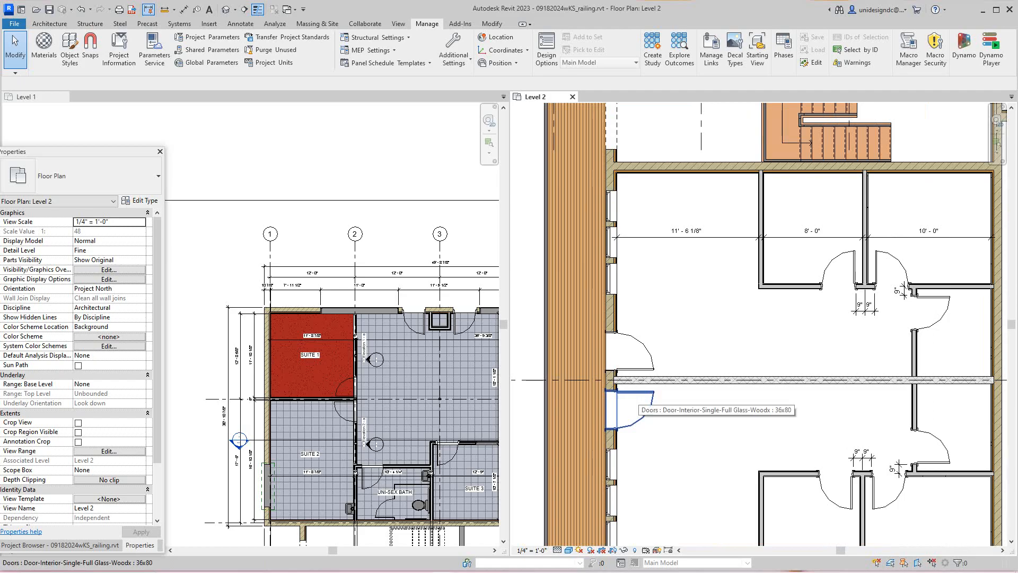
{"action": "scroll", "coordinate": [657, 375], "scroll_direction": "up", "scroll_amount": 5}
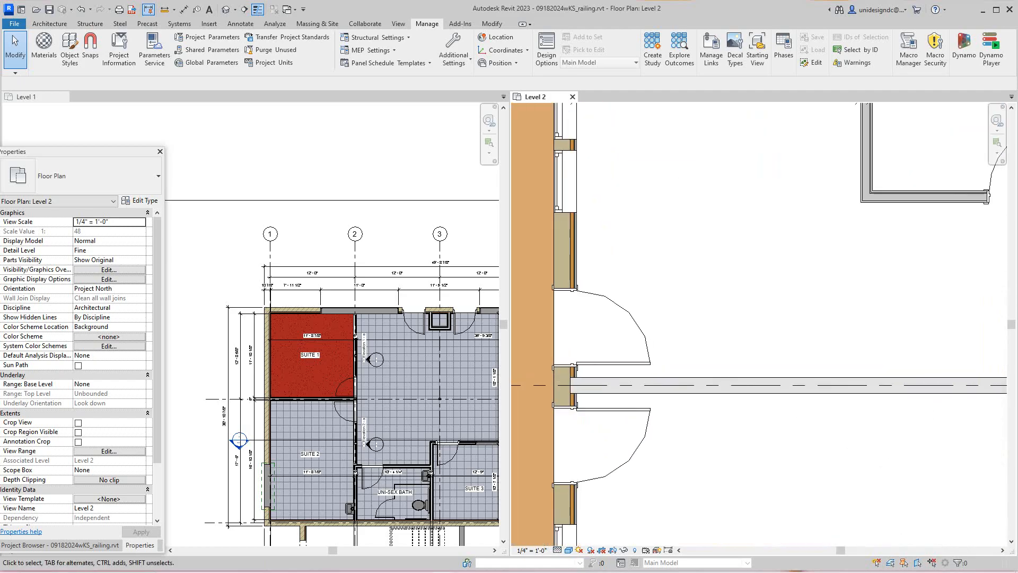
{"action": "scroll", "coordinate": [655, 370], "scroll_direction": "down", "scroll_amount": 1}
{"action": "middle_click_drag", "start_coordinate": [653, 366], "coordinate": [664, 305]}
{"action": "scroll", "coordinate": [665, 408], "scroll_direction": "down", "scroll_amount": 4}
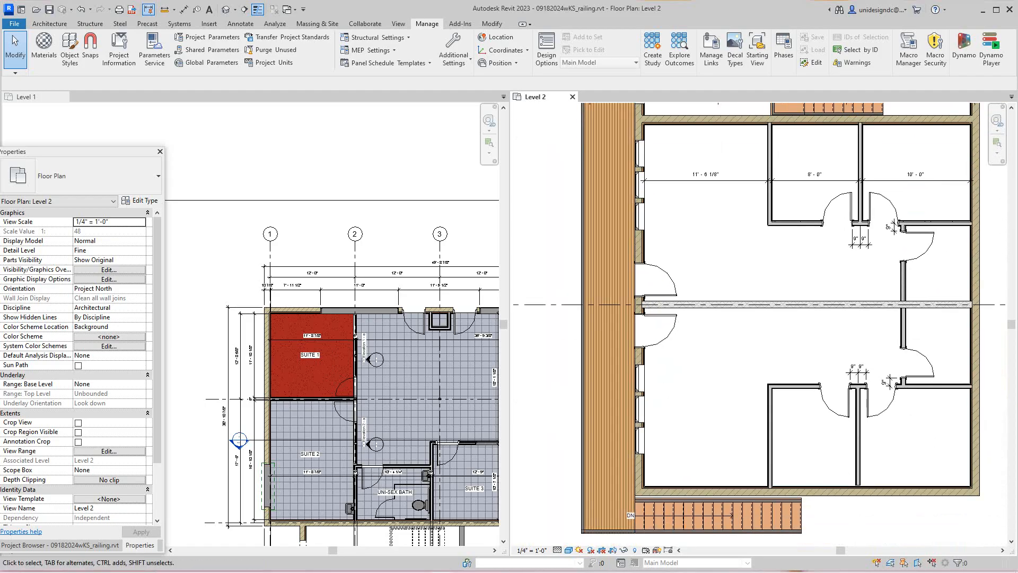
{"action": "scroll", "coordinate": [658, 265], "scroll_direction": "up", "scroll_amount": 5}
{"action": "scroll", "coordinate": [662, 287], "scroll_direction": "down", "scroll_amount": 1}
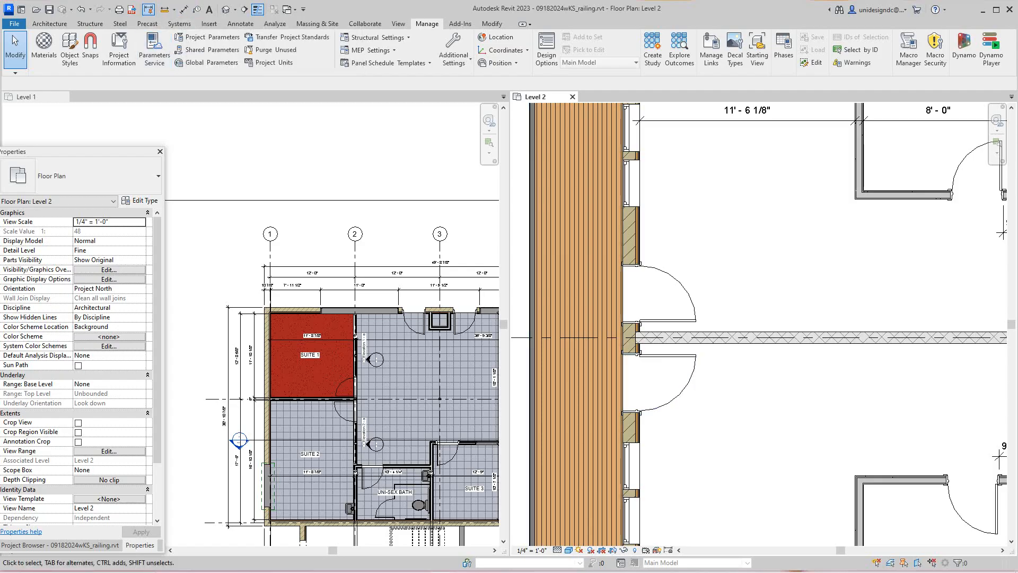
Step: Create a global parameter named Door to Window of type Length, grouped under Dimensions
{"action": "left_click", "coordinate": [211, 62]}
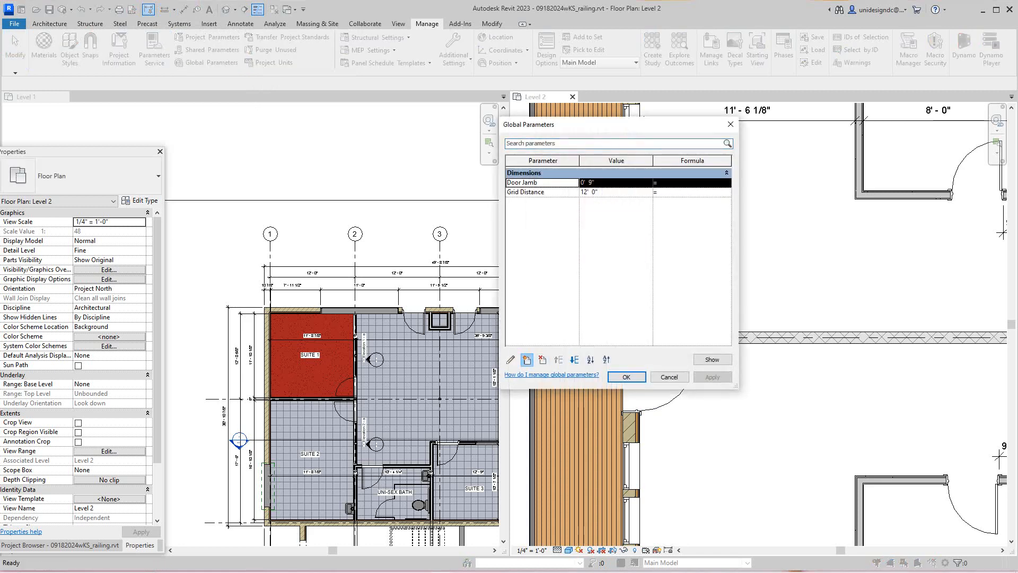
{"action": "left_click", "coordinate": [526, 360]}
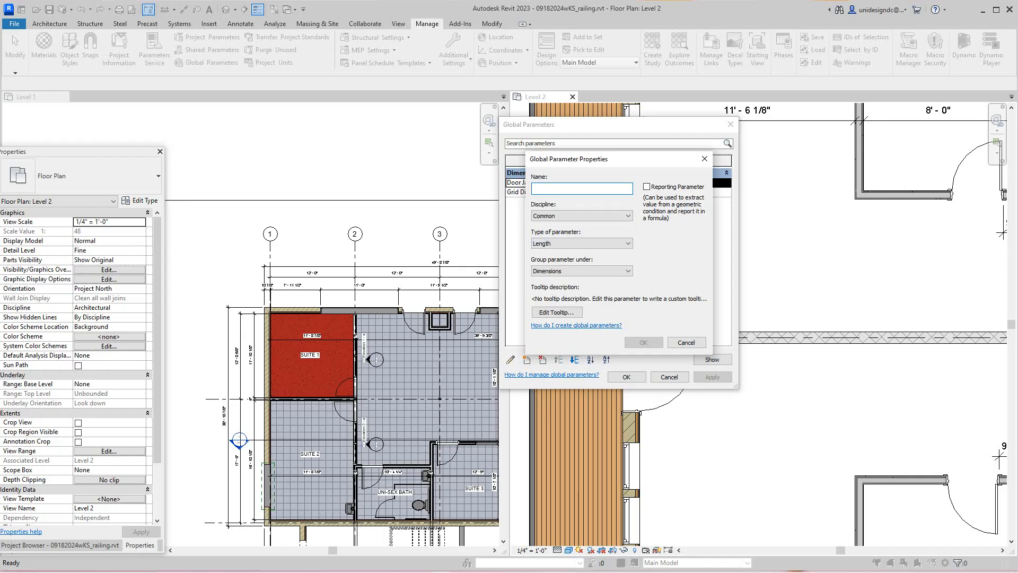
{"action": "type", "text": "Door"}
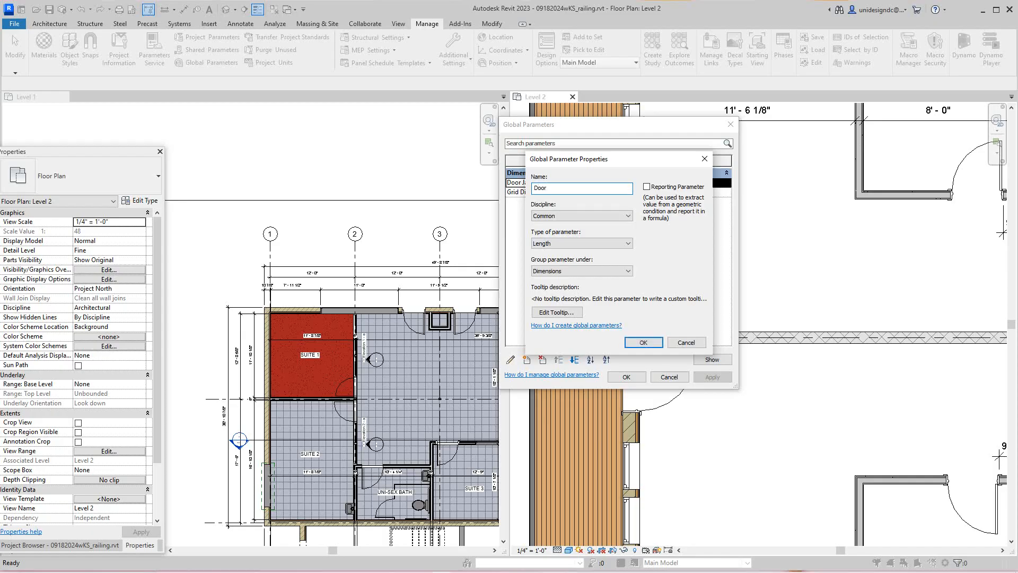
{"action": "type", "text": " to Window"}
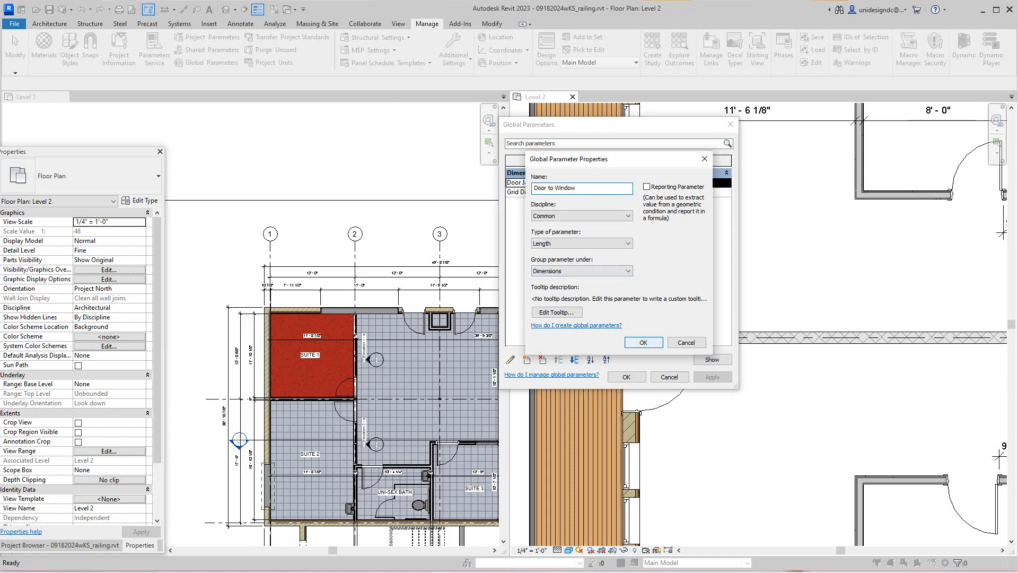
{"action": "left_click", "coordinate": [643, 342]}
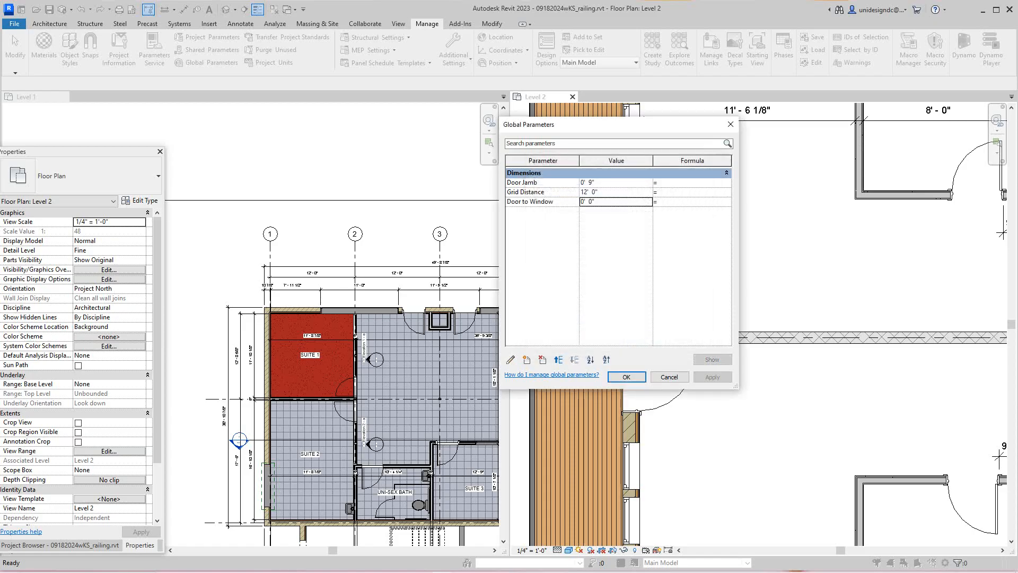
Step: Set the Door to Window global parameter's value to 4' 0" and apply it
{"action": "left_click_drag", "start_coordinate": [627, 125], "coordinate": [825, 154]}
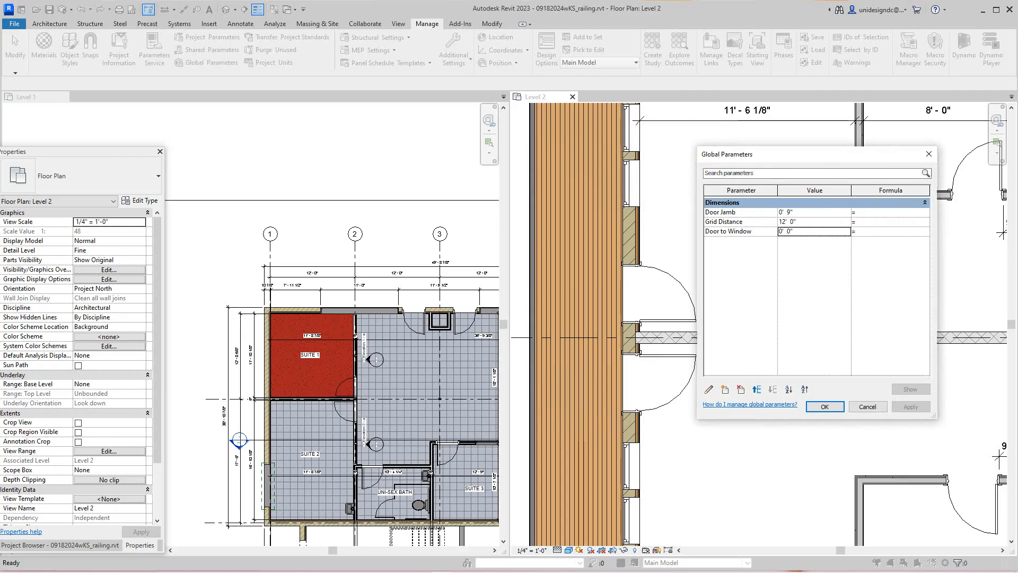
{"action": "left_click", "coordinate": [784, 231]}
{"action": "left_click_drag", "start_coordinate": [784, 232], "coordinate": [780, 231]}
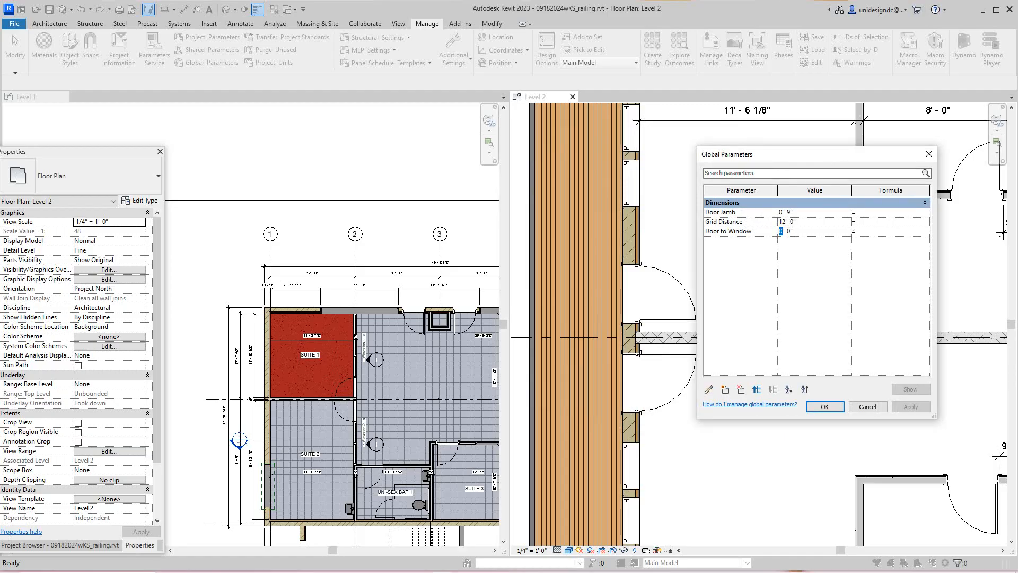
{"action": "type", "text": "4"}
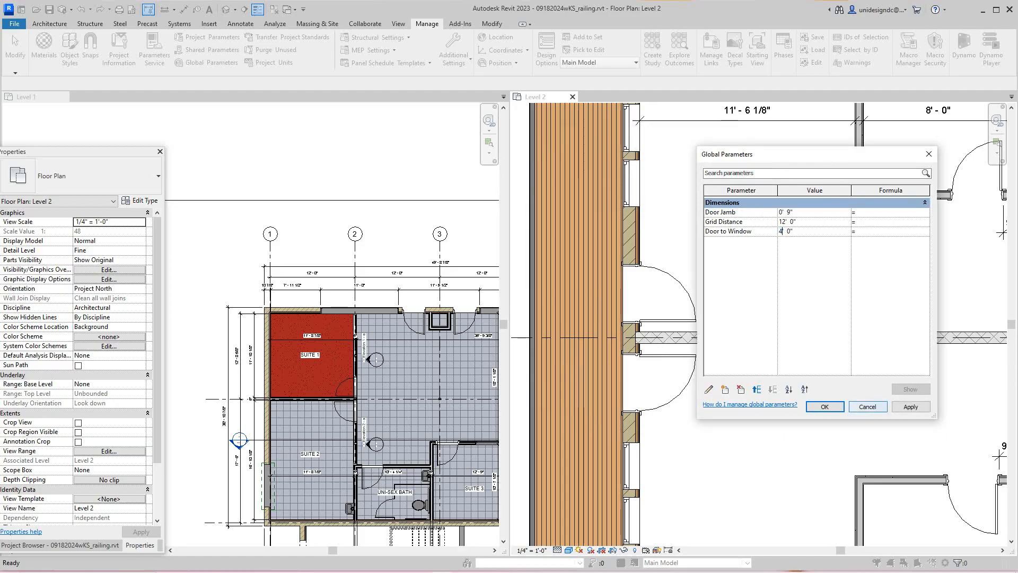
{"action": "left_click", "coordinate": [911, 407]}
{"action": "left_click", "coordinate": [825, 407]}
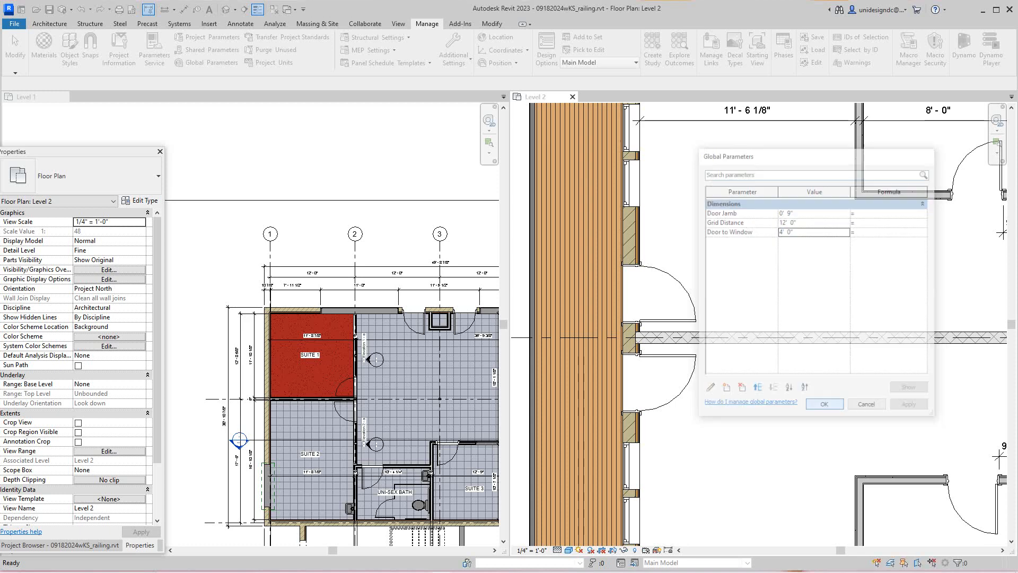
Step: Place an aligned dimension on Level 2 between the centers of the upper deck-side glass door and the nearest window above it
{"action": "scroll", "coordinate": [662, 360], "scroll_direction": "down", "scroll_amount": 2}
{"action": "middle_click_drag", "start_coordinate": [663, 360], "coordinate": [618, 378]}
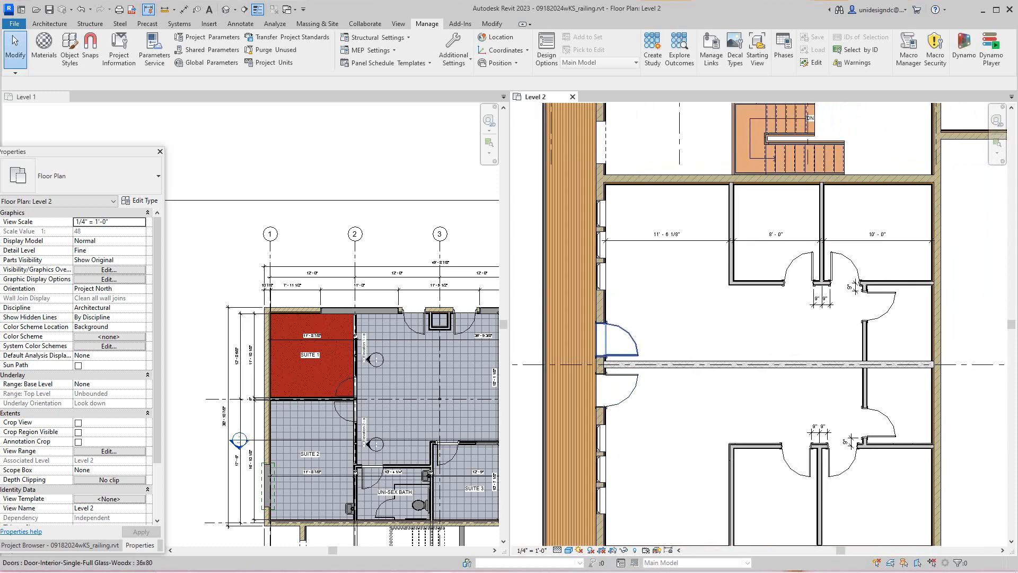
{"action": "scroll", "coordinate": [602, 332], "scroll_direction": "up", "scroll_amount": 2}
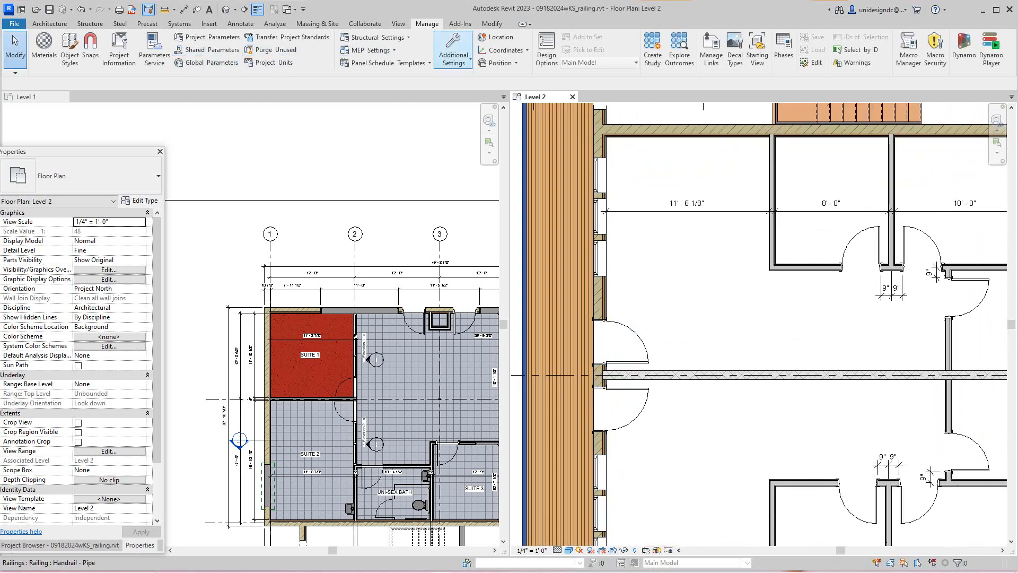
{"action": "left_click", "coordinate": [183, 9]}
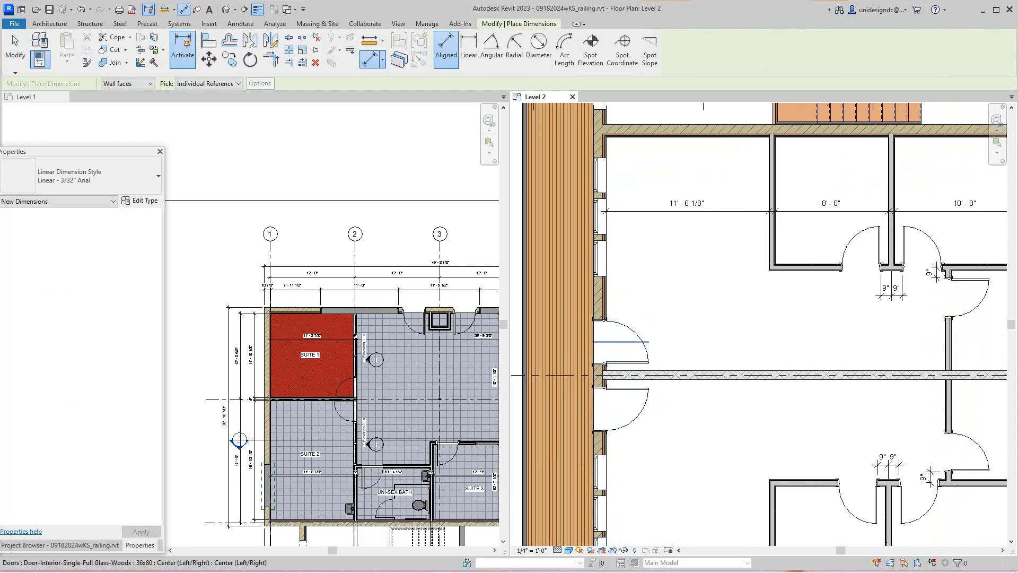
{"action": "scroll", "coordinate": [603, 265], "scroll_direction": "up", "scroll_amount": 1}
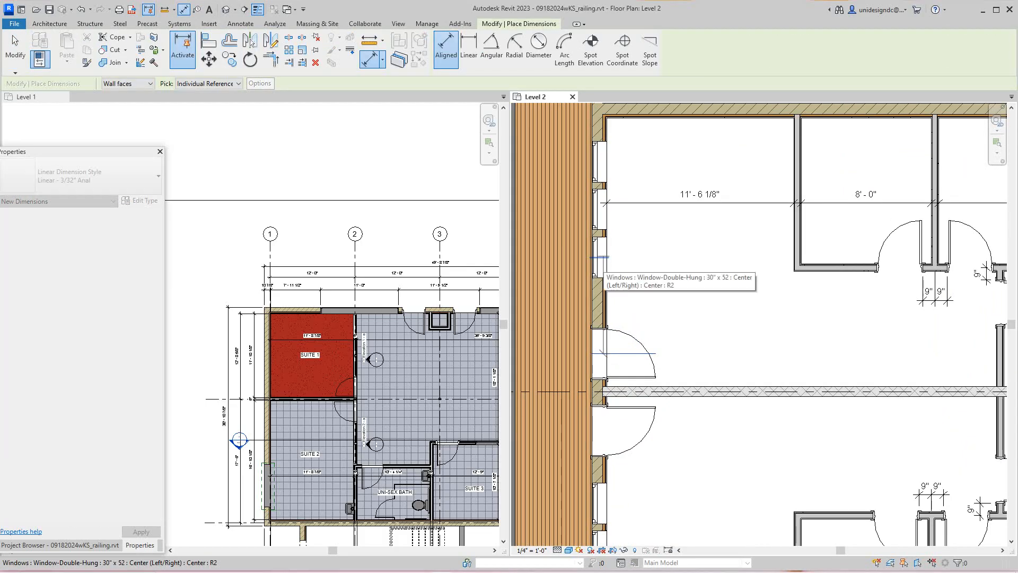
{"action": "left_click", "coordinate": [602, 258]}
{"action": "left_click", "coordinate": [750, 292]}
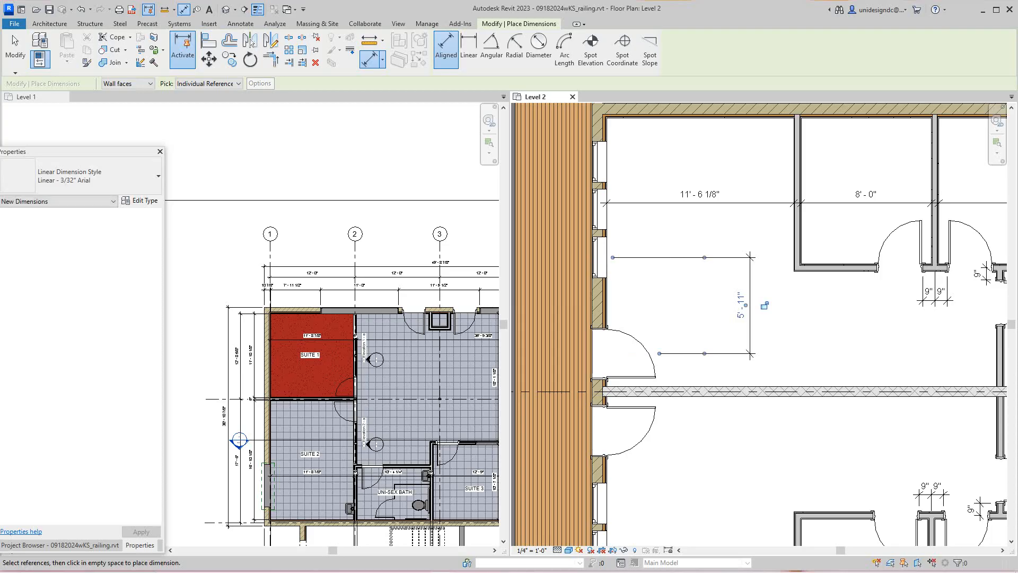
{"action": "right_click", "coordinate": [782, 272]}
{"action": "left_click", "coordinate": [795, 278]}
{"action": "scroll", "coordinate": [657, 355], "scroll_direction": "down", "scroll_amount": 1}
{"action": "middle_click_drag", "start_coordinate": [765, 304], "coordinate": [711, 284]}
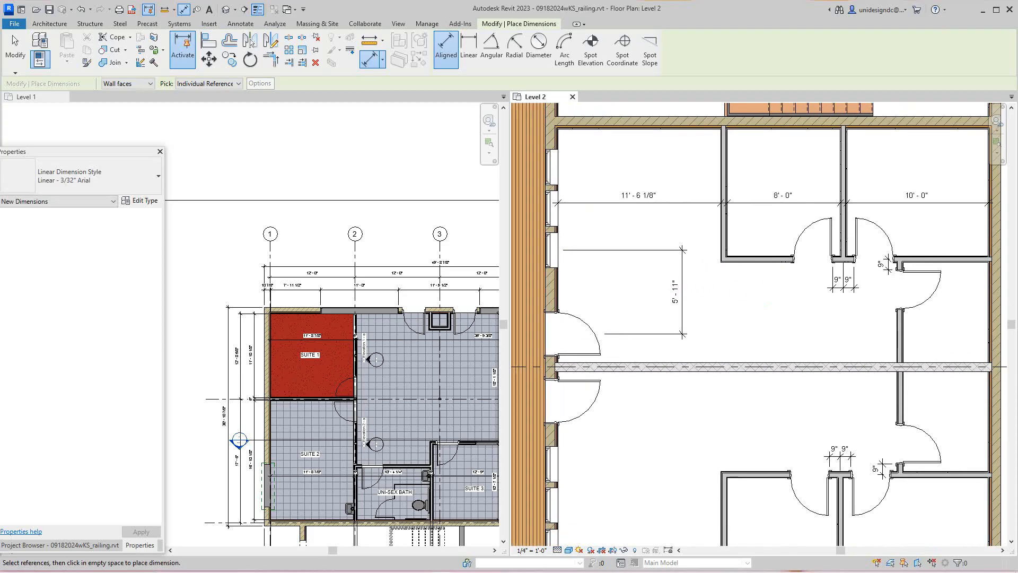
{"action": "right_click", "coordinate": [724, 312]}
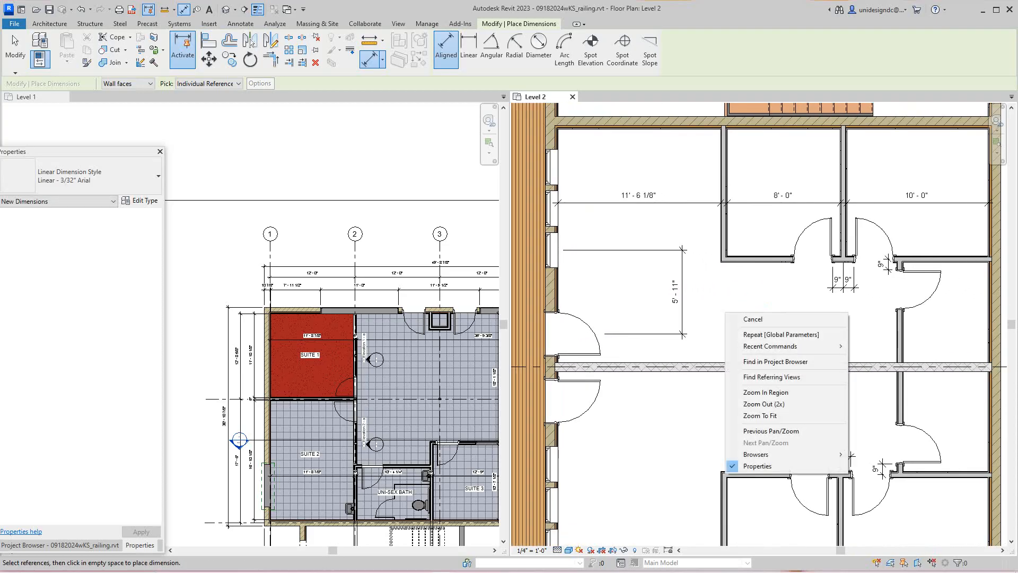
{"action": "left_click", "coordinate": [742, 319]}
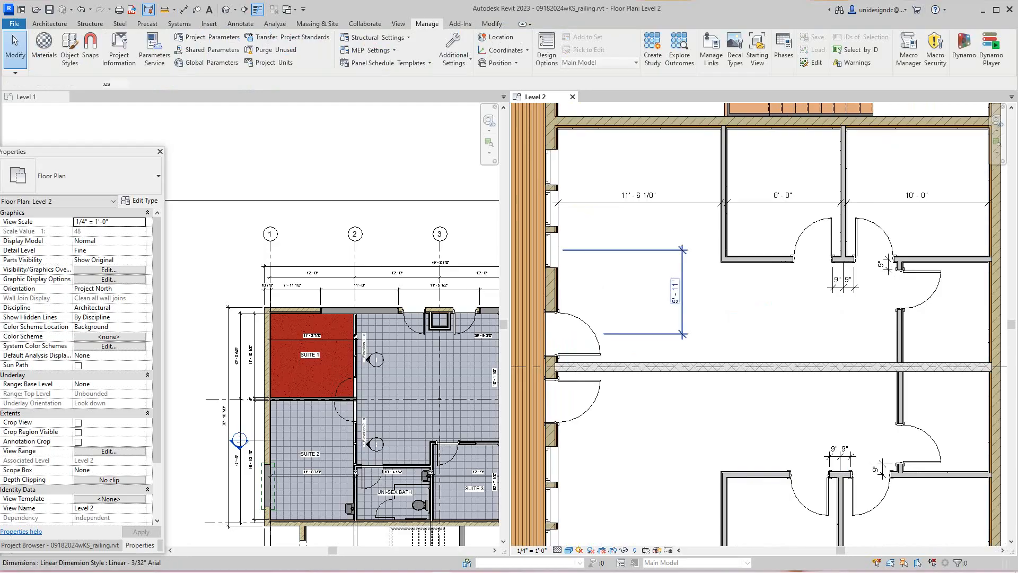
Step: Label the door-to-window center dimension with the Door to Window parameter and apply it
{"action": "left_click", "coordinate": [682, 292]}
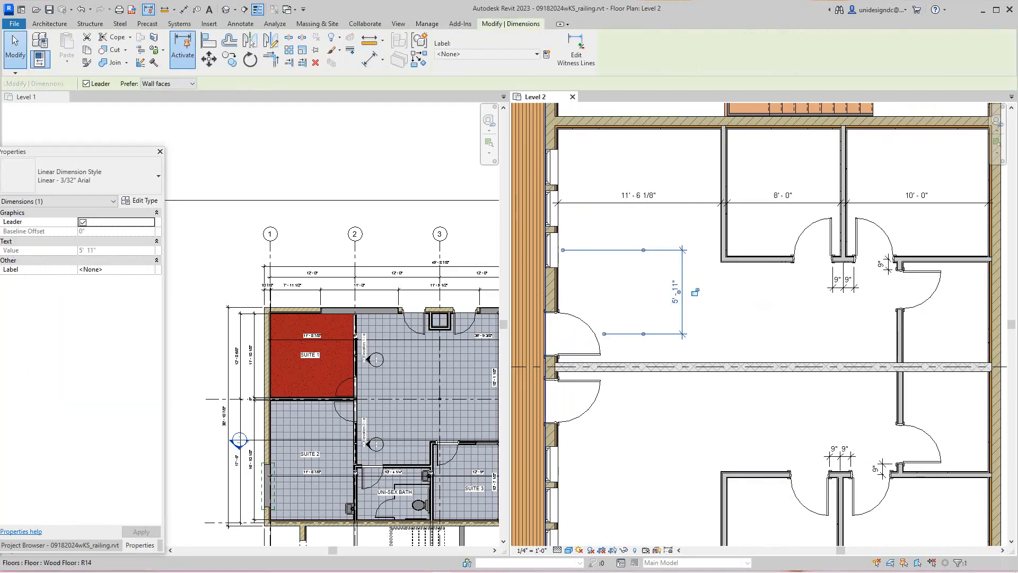
{"action": "left_click", "coordinate": [150, 269]}
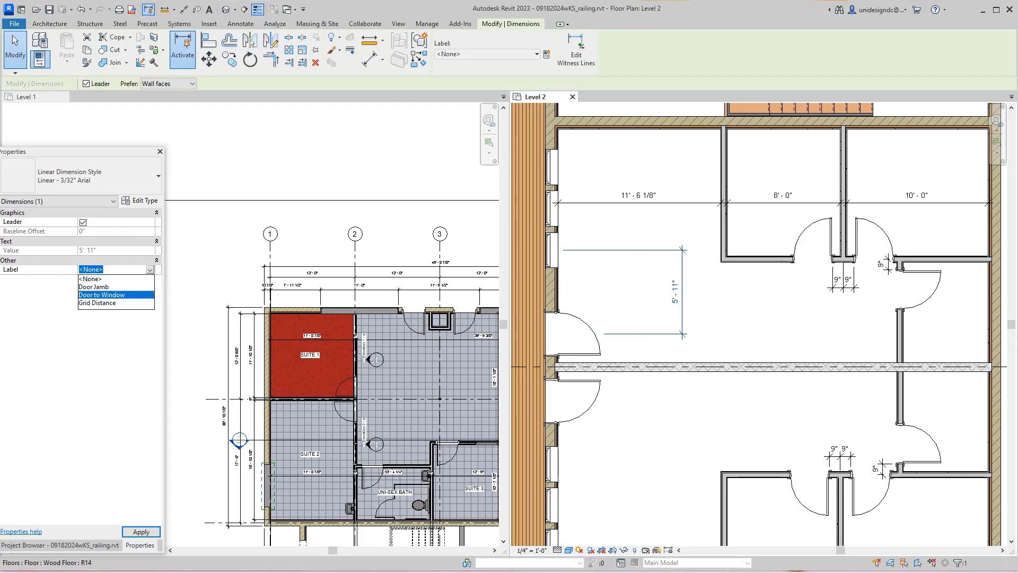
{"action": "left_click", "coordinate": [102, 295]}
{"action": "left_click", "coordinate": [141, 531]}
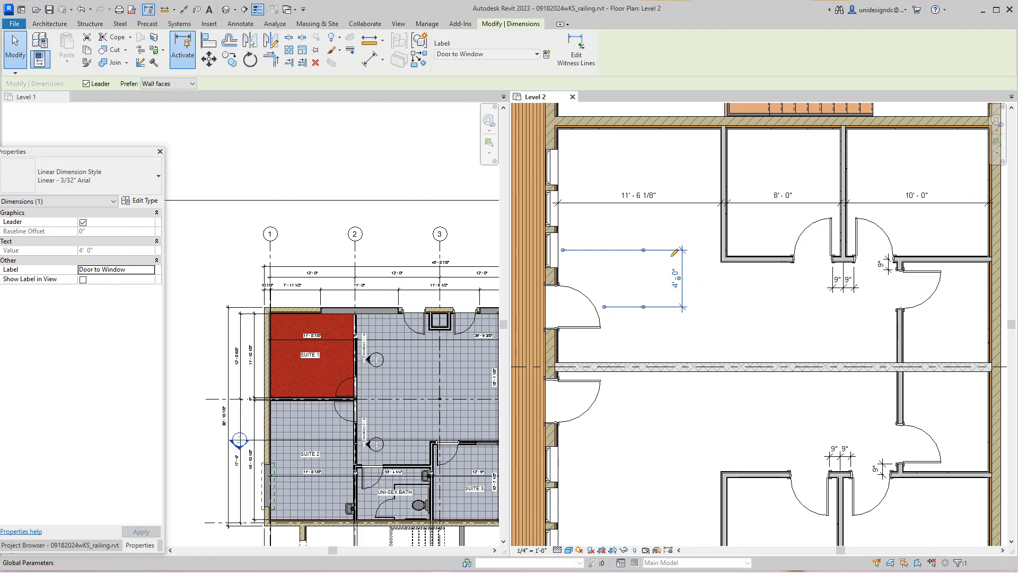
Step: Set the Door to Window global parameter's value to 5' 0" and apply it to the model
{"action": "left_click", "coordinate": [621, 562]}
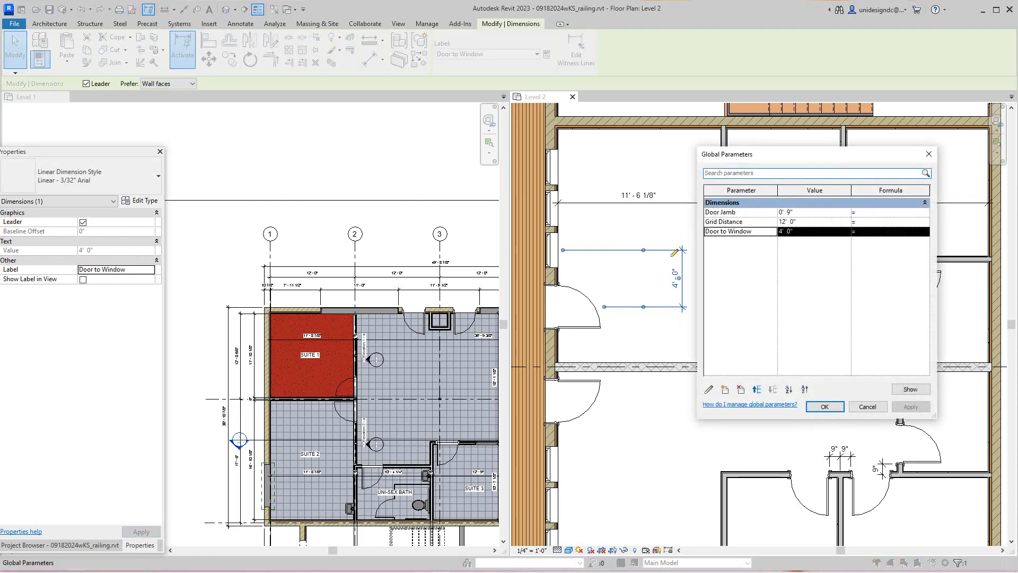
{"action": "left_click", "coordinate": [784, 231]}
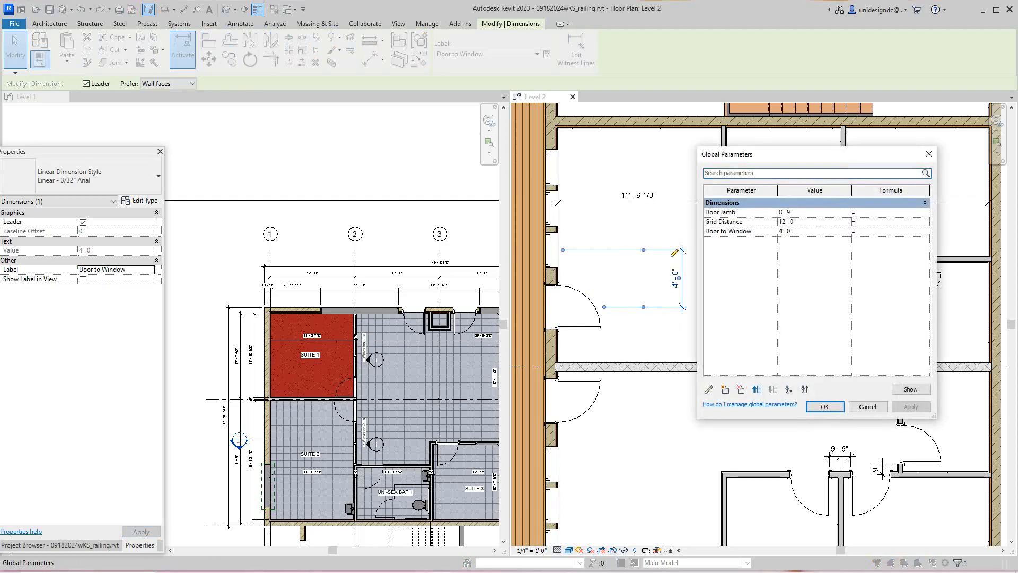
{"action": "left_click_drag", "start_coordinate": [783, 231], "coordinate": [779, 232]}
{"action": "type", "text": "5"}
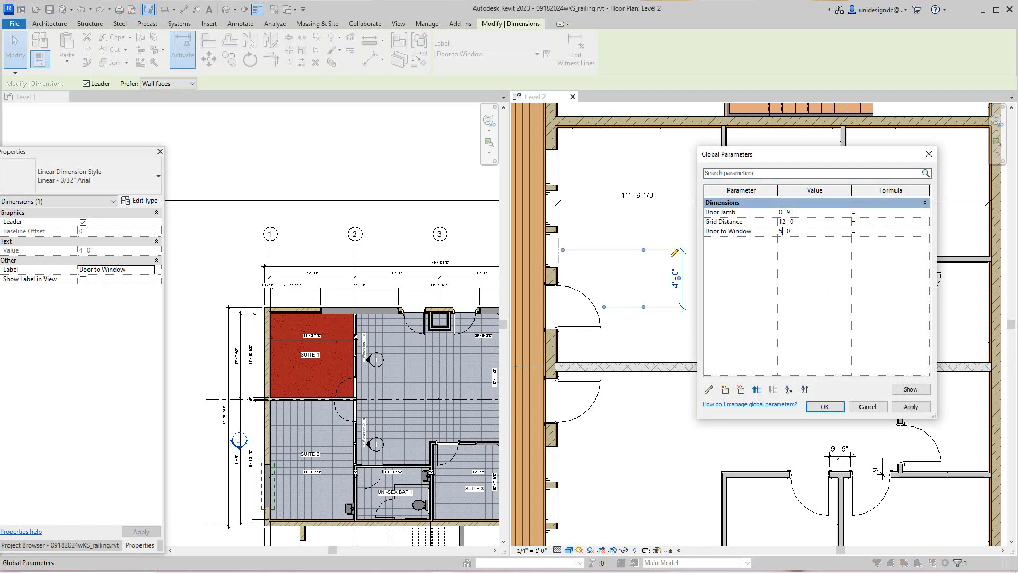
{"action": "left_click", "coordinate": [910, 406]}
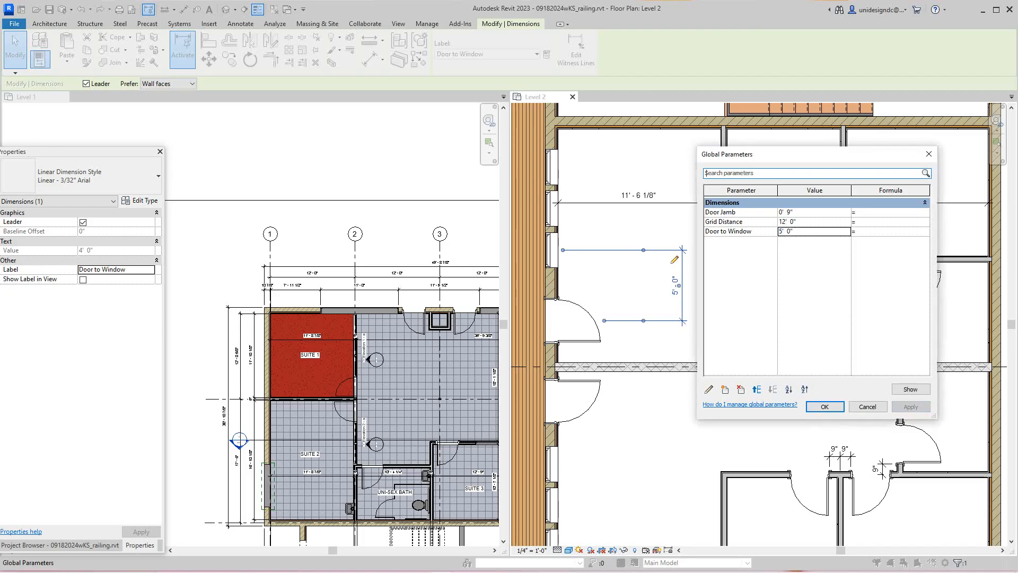
Step: Return the Door to Window global parameter's value to 4' 0" and apply the change
{"action": "left_click", "coordinate": [783, 231]}
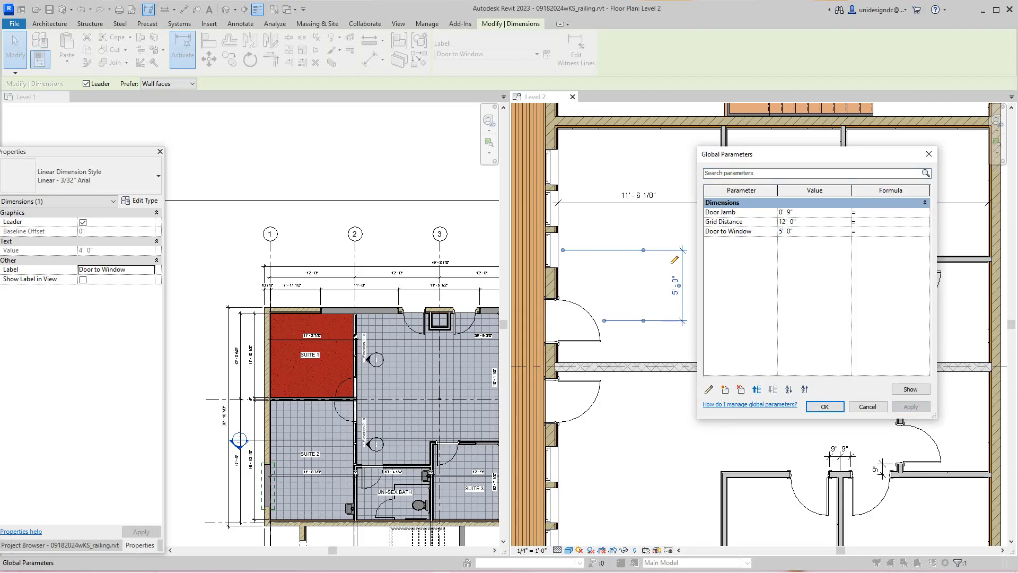
{"action": "type", "text": "4"}
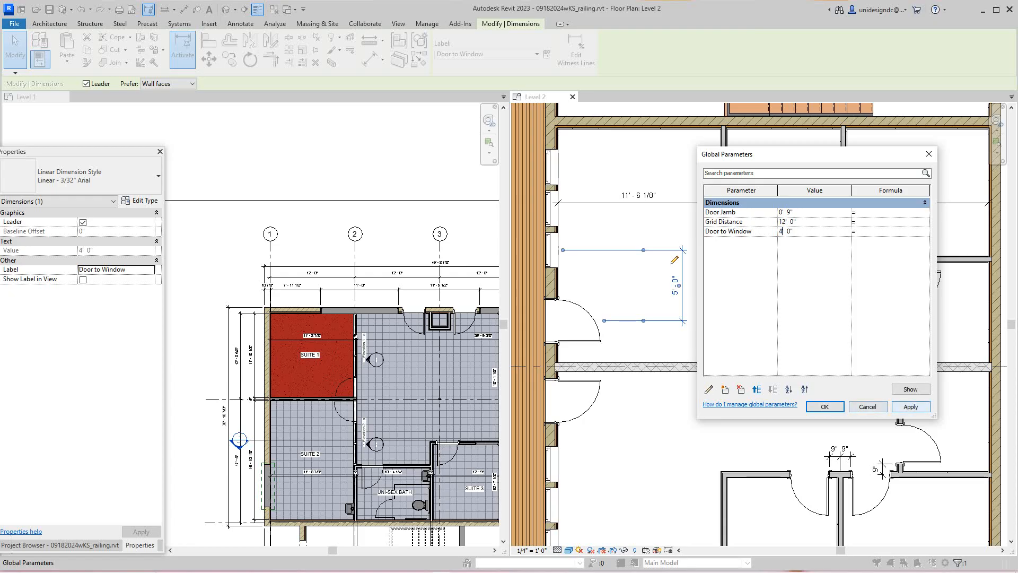
{"action": "left_click", "coordinate": [911, 407]}
Step: Set the Door to Window global parameter's value to 6' 0", apply it and close the global parameters
{"action": "left_click", "coordinate": [801, 231]}
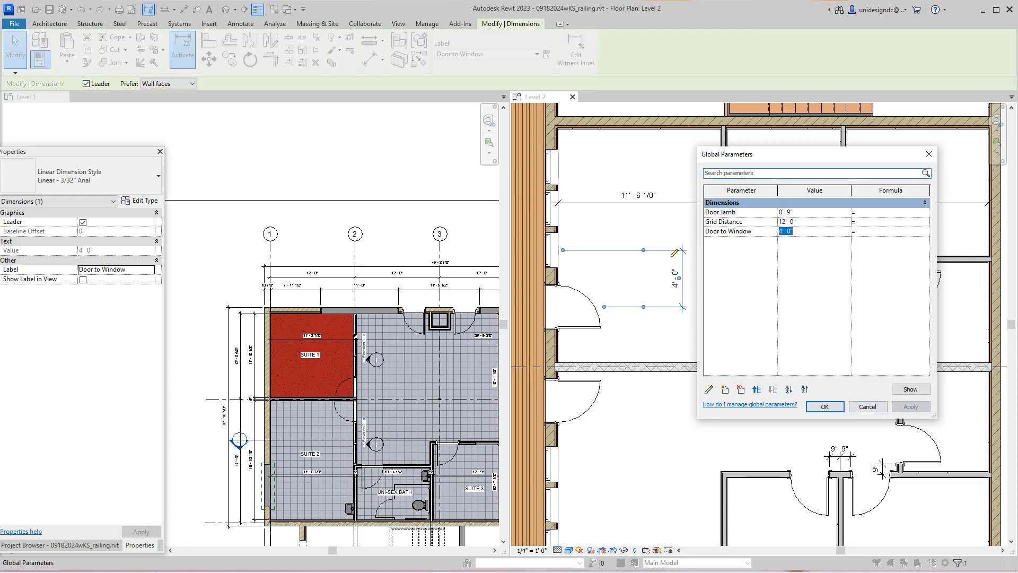
{"action": "type", "text": "6"}
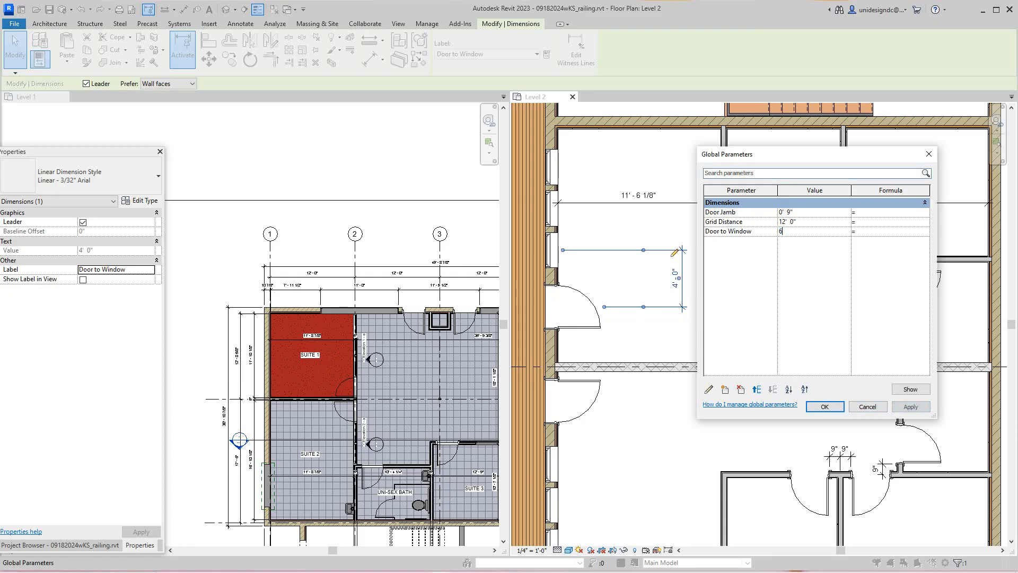
{"action": "left_click", "coordinate": [910, 406]}
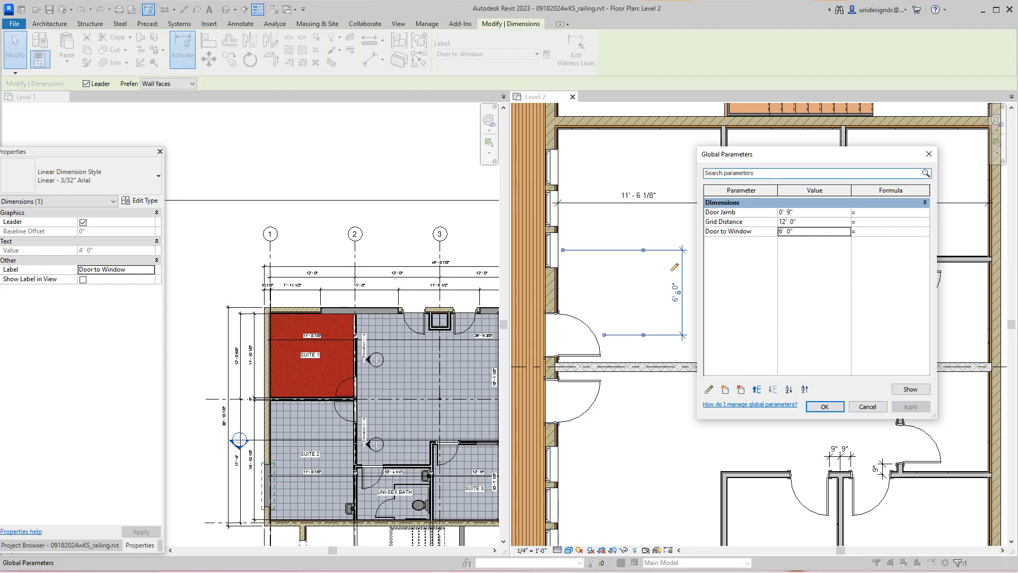
{"action": "left_click", "coordinate": [826, 407]}
{"action": "scroll", "coordinate": [696, 417], "scroll_direction": "down", "scroll_amount": 2}
{"action": "middle_click_drag", "start_coordinate": [697, 416], "coordinate": [638, 285]}
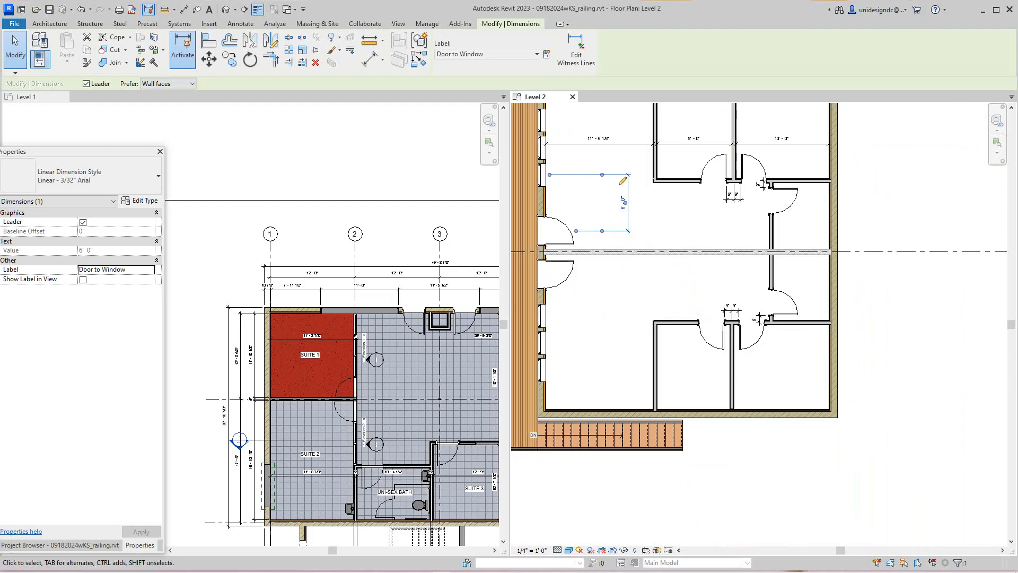
{"action": "key", "text": "Escape"}
Step: Place an aligned dimension on Level 2 between the centers of the lower deck-side glass door and the nearest window below it
{"action": "middle_click_drag", "start_coordinate": [560, 323], "coordinate": [592, 388]}
{"action": "scroll", "coordinate": [542, 344], "scroll_direction": "up", "scroll_amount": 1}
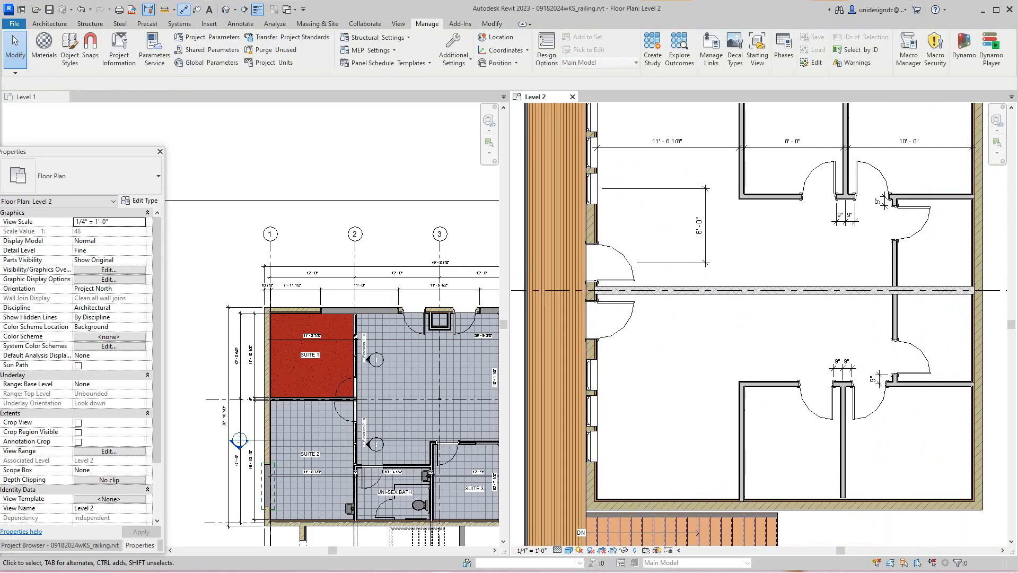
{"action": "left_click", "coordinate": [183, 9]}
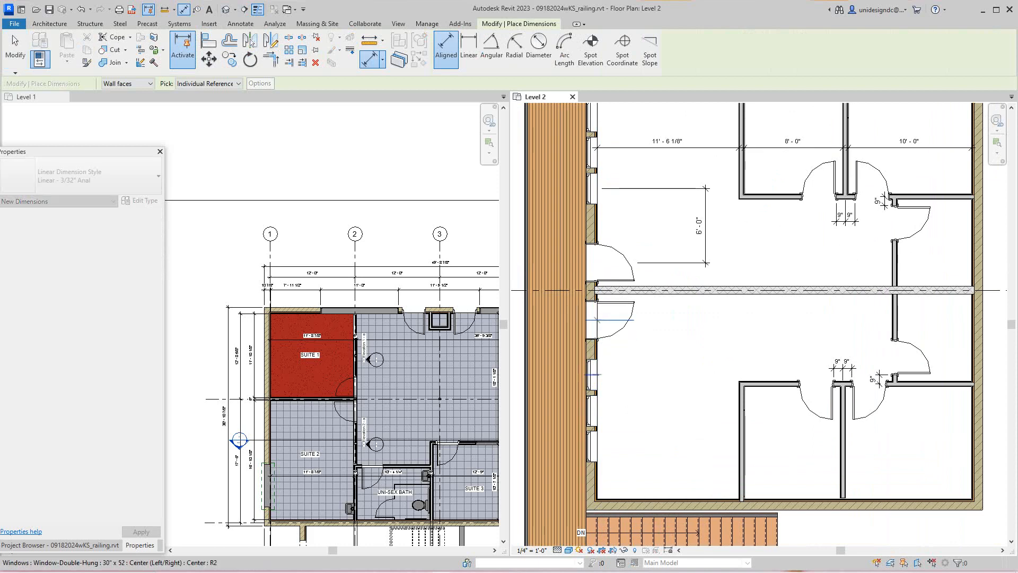
{"action": "left_click", "coordinate": [597, 319]}
{"action": "left_click", "coordinate": [598, 375]}
{"action": "left_click", "coordinate": [685, 347]}
{"action": "right_click", "coordinate": [671, 395]}
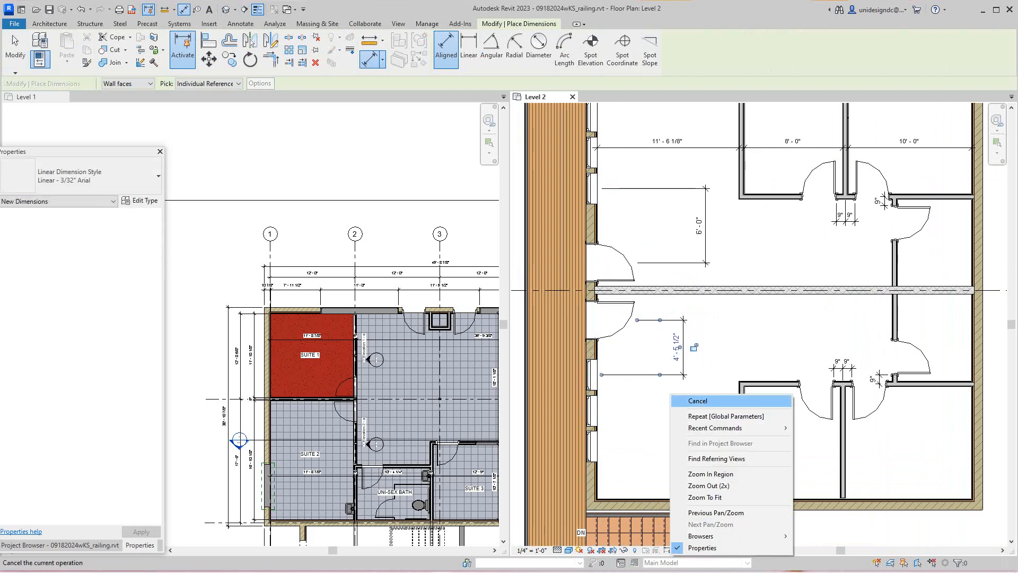
{"action": "left_click", "coordinate": [698, 401]}
{"action": "right_click", "coordinate": [728, 344]}
{"action": "left_click", "coordinate": [742, 350]}
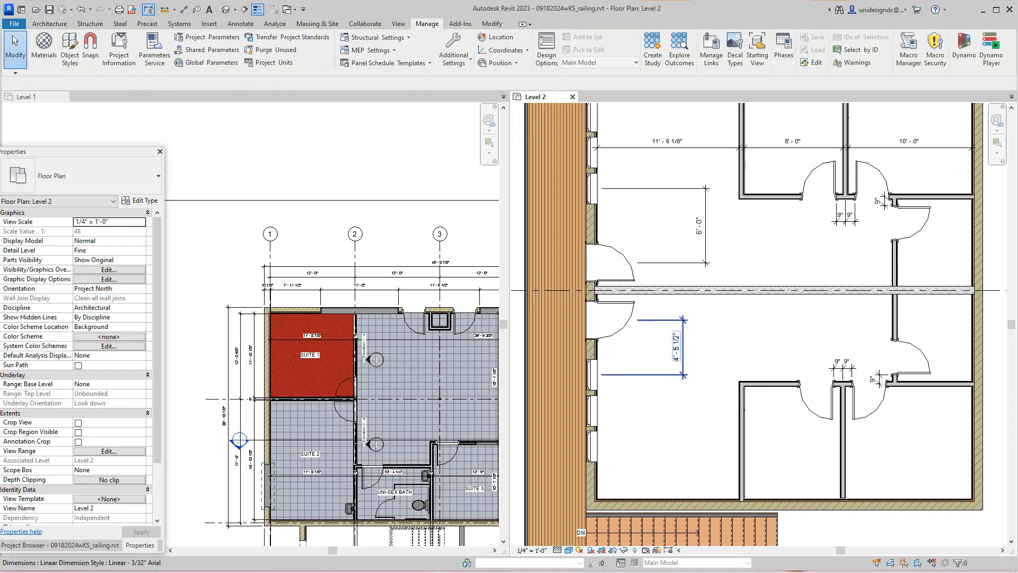
Step: Label the lower door-to-window center dimension with the Door to Window parameter and deselect it
{"action": "left_click", "coordinate": [678, 347]}
{"action": "right_click", "coordinate": [681, 348]}
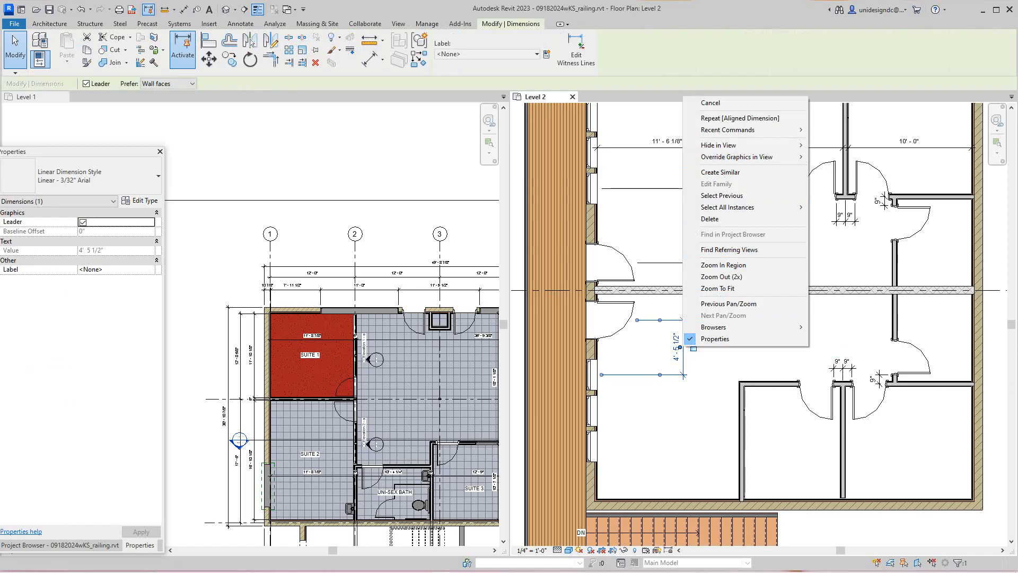
{"action": "key", "text": "Escape"}
{"action": "right_click", "coordinate": [724, 407]}
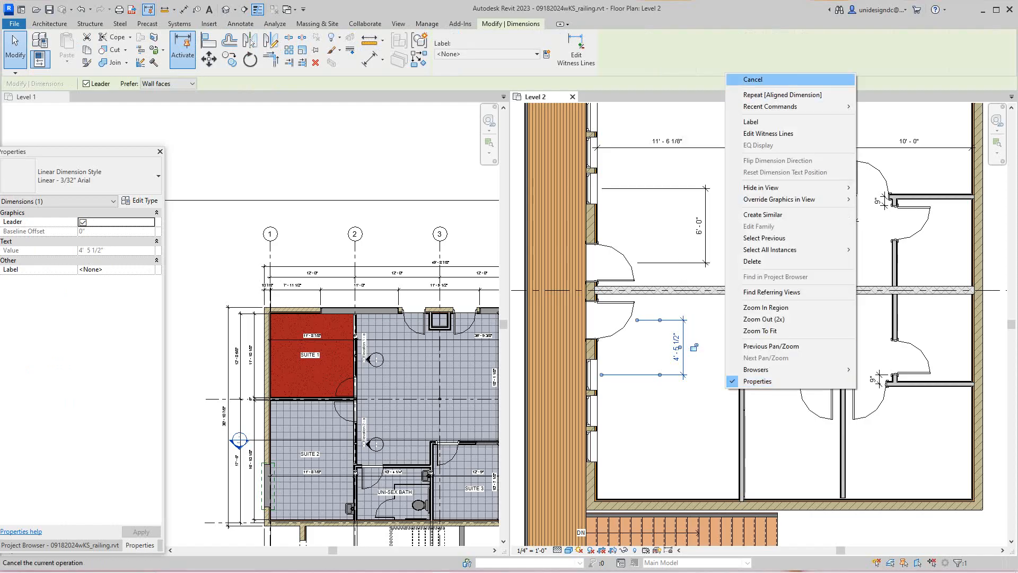
{"action": "left_click", "coordinate": [748, 79]}
{"action": "left_click", "coordinate": [682, 348]}
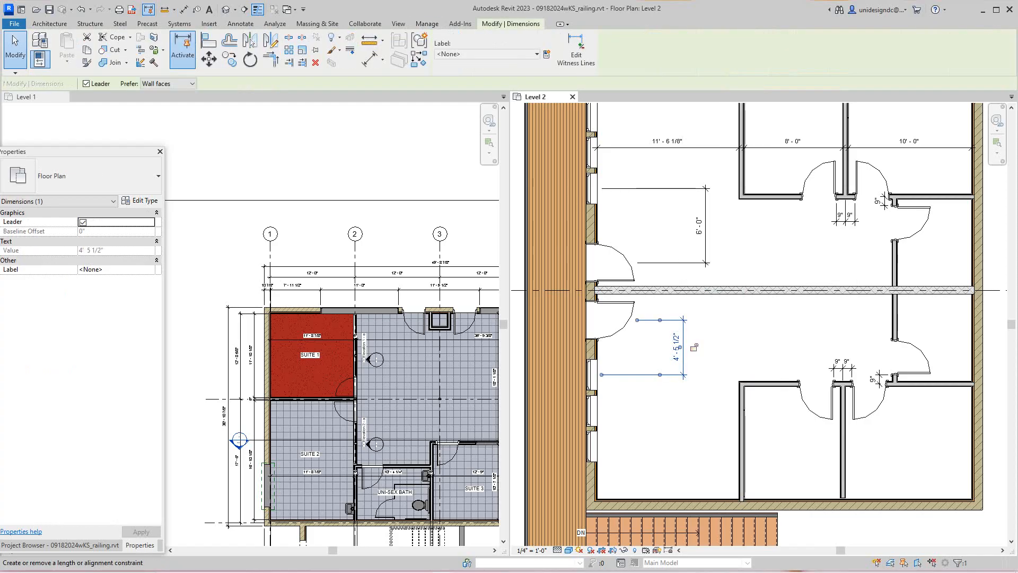
{"action": "right_click", "coordinate": [685, 343]}
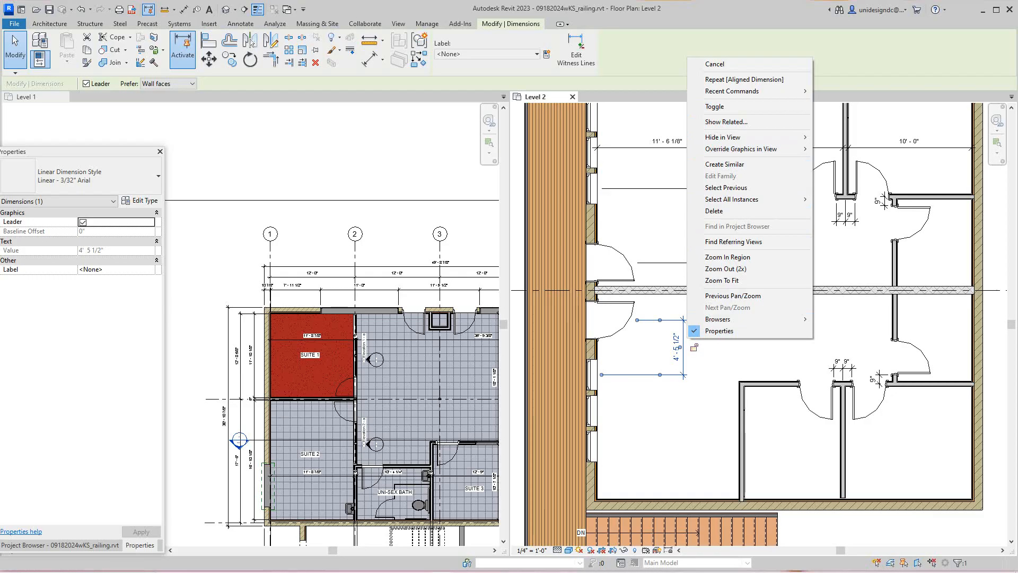
{"action": "left_click", "coordinate": [150, 269]}
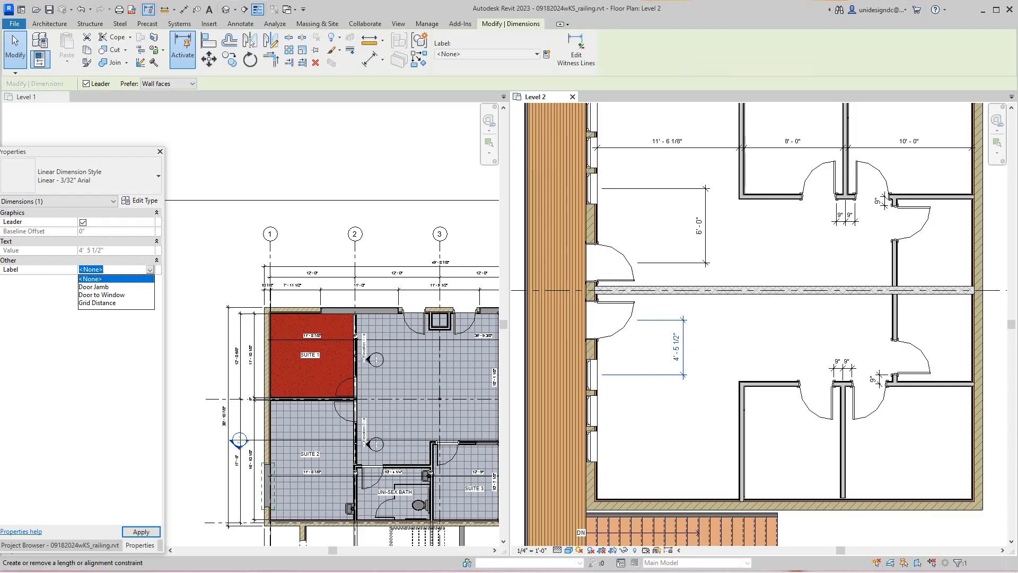
{"action": "left_click", "coordinate": [101, 294]}
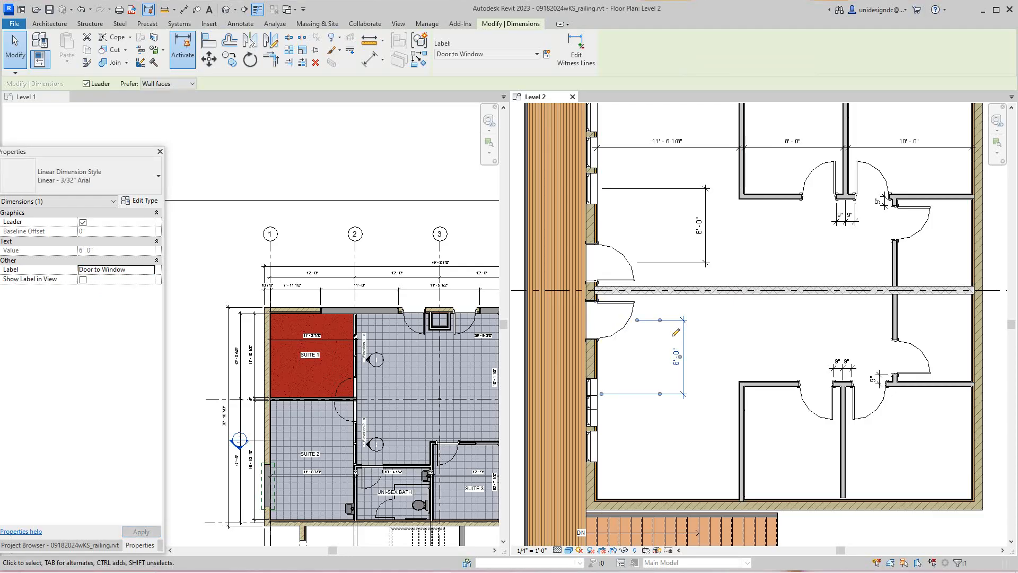
{"action": "key", "text": "Escape"}
Step: Review the whole Level 1 and Level 2 plans side by side, with the Properties palette moved clear of the Level 1 plan
{"action": "scroll", "coordinate": [690, 404], "scroll_direction": "down", "scroll_amount": 4}
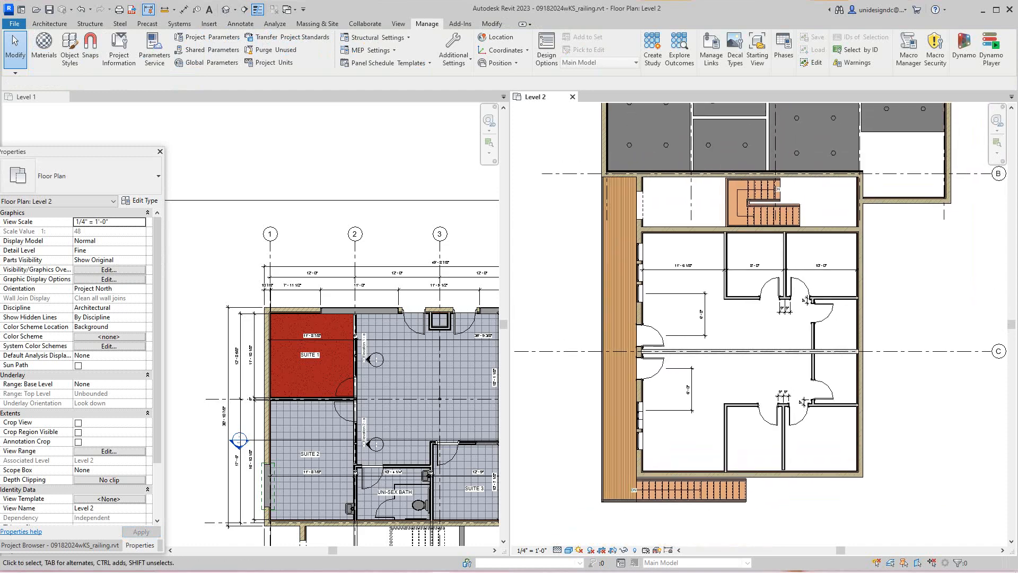
{"action": "middle_click_drag", "start_coordinate": [689, 371], "coordinate": [683, 411]}
{"action": "scroll", "coordinate": [339, 354], "scroll_direction": "down", "scroll_amount": 3}
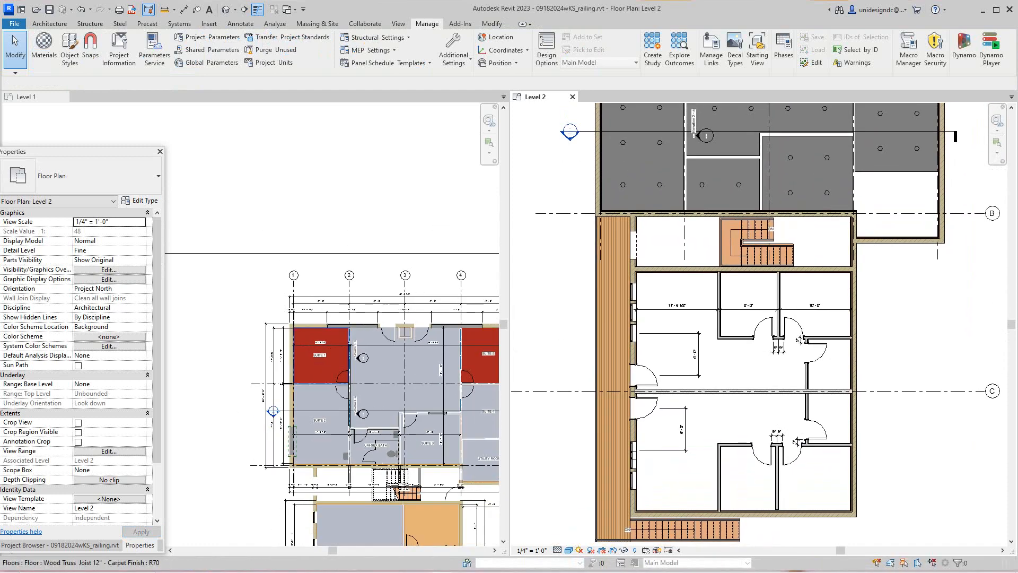
{"action": "scroll", "coordinate": [662, 345], "scroll_direction": "down", "scroll_amount": 2}
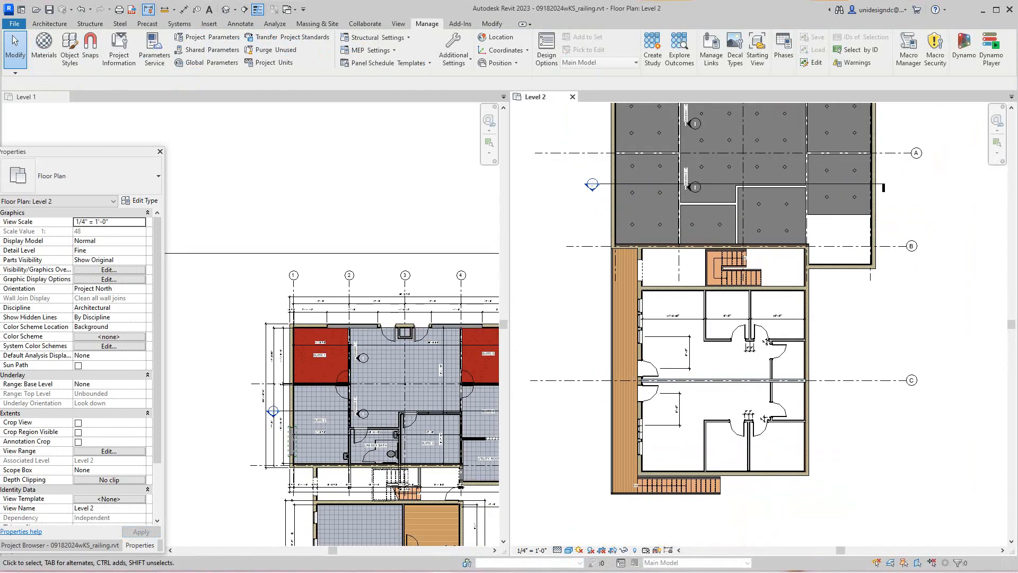
{"action": "left_click_drag", "start_coordinate": [68, 153], "coordinate": [32, 105]}
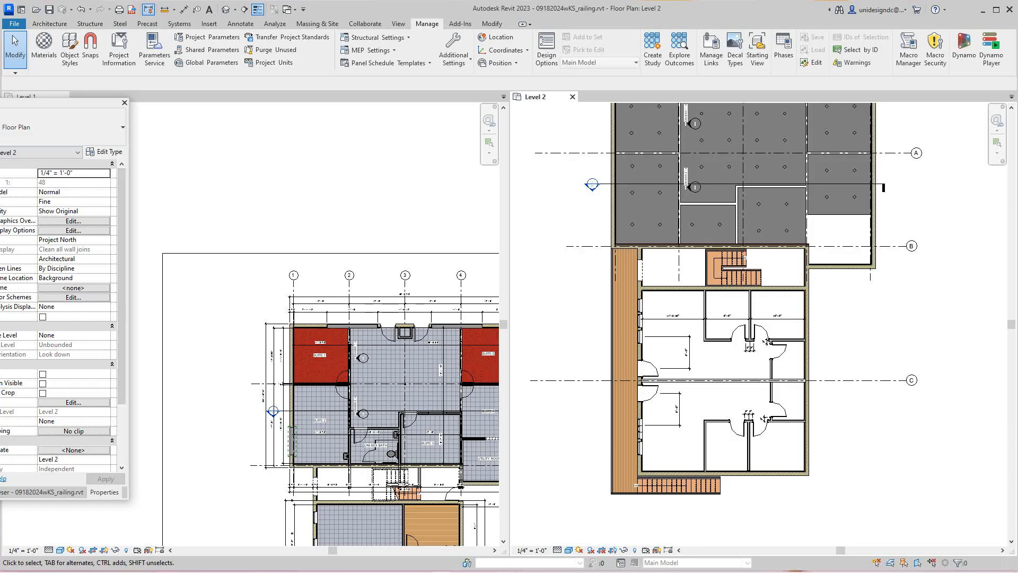
{"action": "mouse_move", "coordinate": [281, 570]}
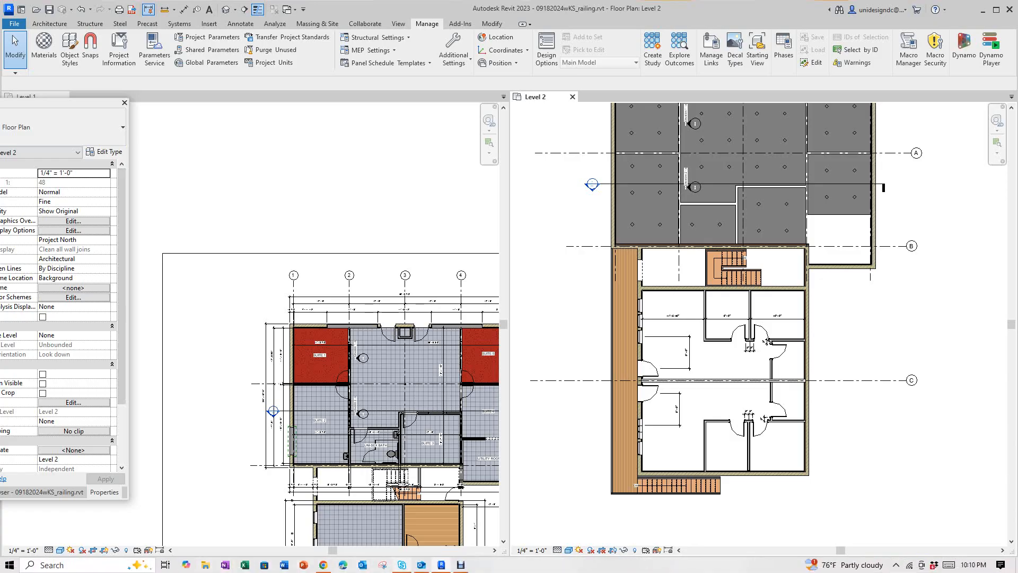
{"action": "scroll", "coordinate": [272, 350], "scroll_direction": "down", "scroll_amount": 3}
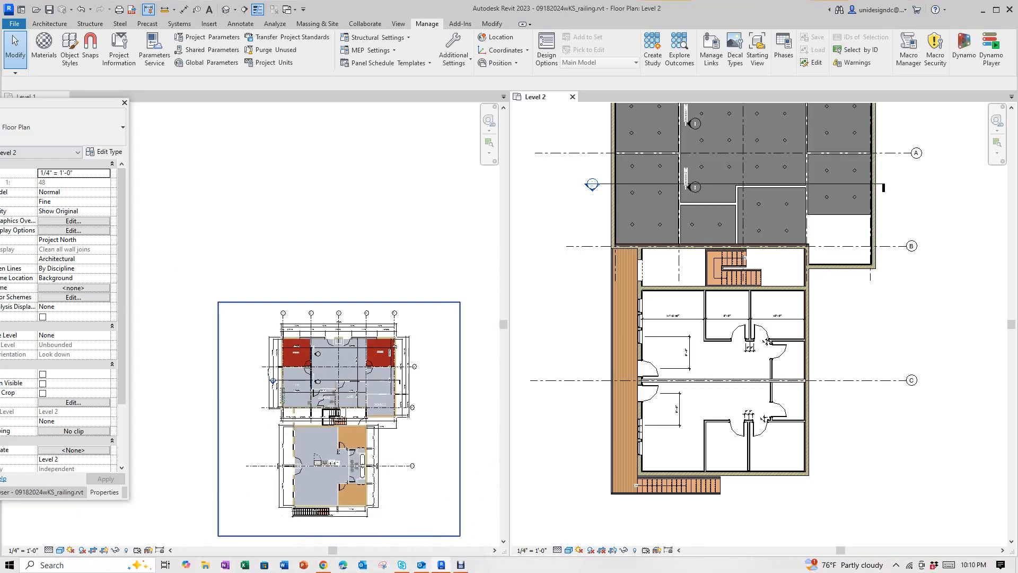